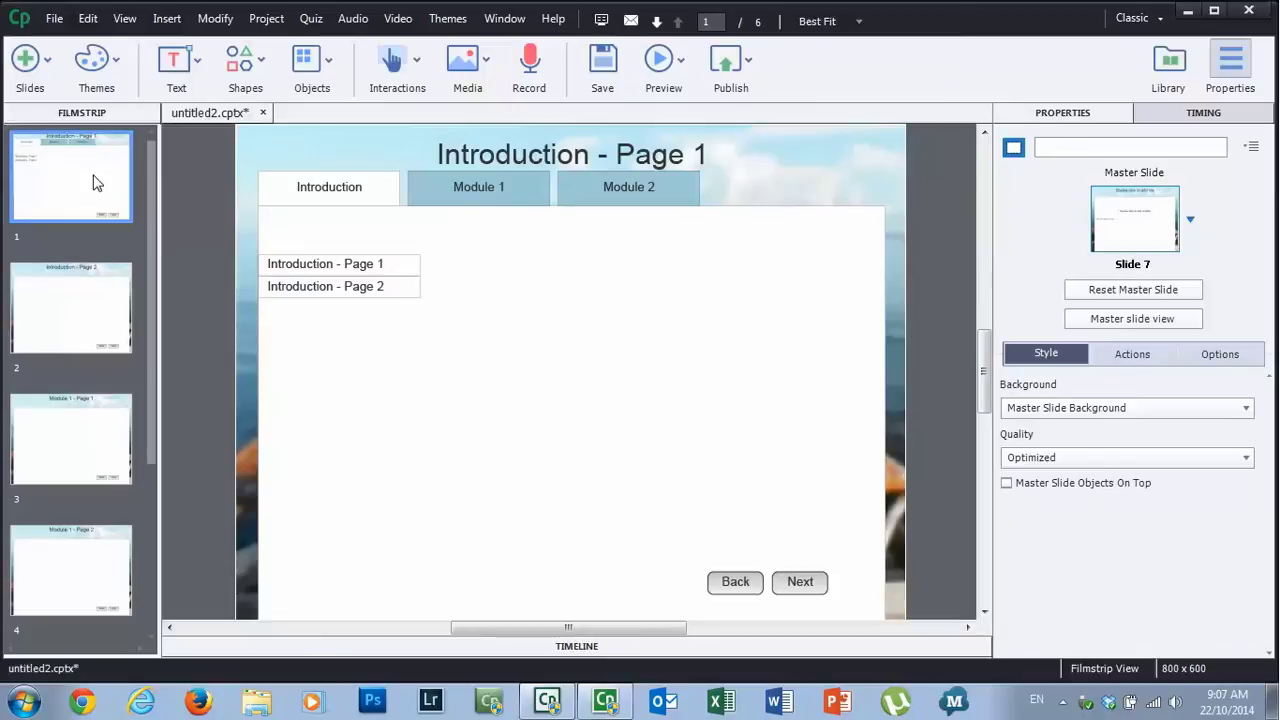
Review the six slides of the project from Introduction - Page 1 to Module 2 - Page 2 and return to slide 1.
click(88, 301)
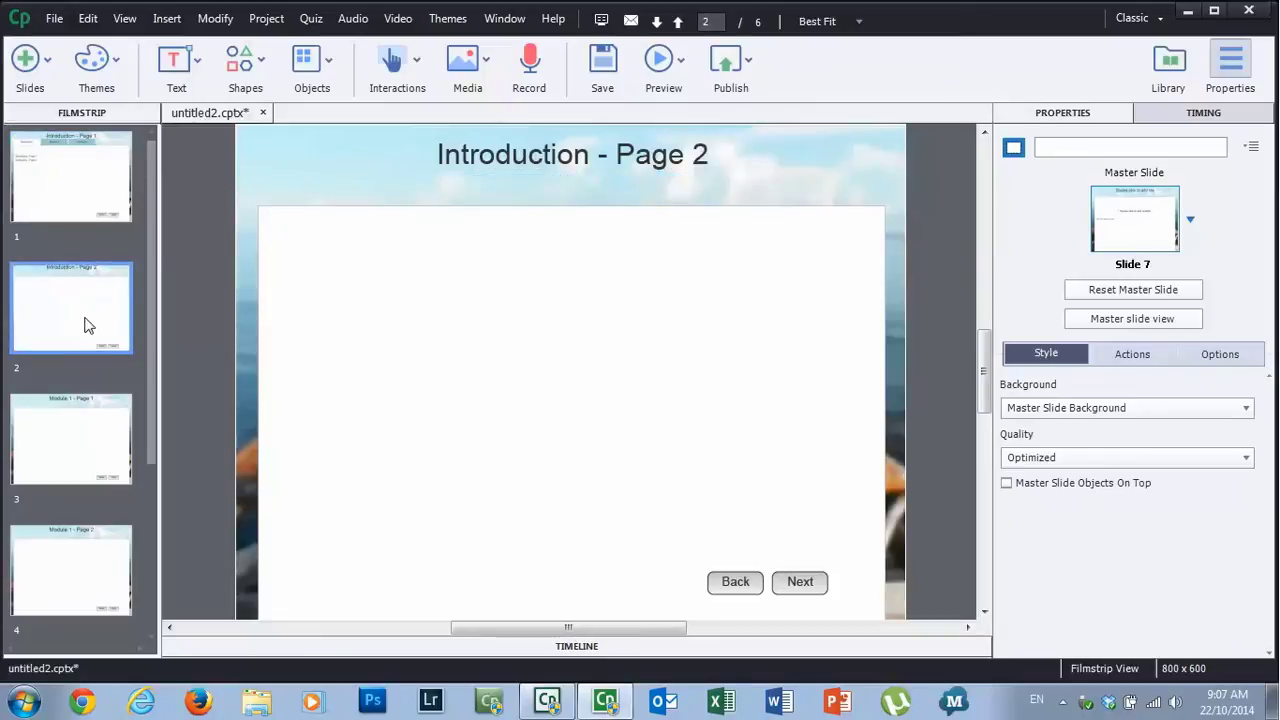
click(90, 449)
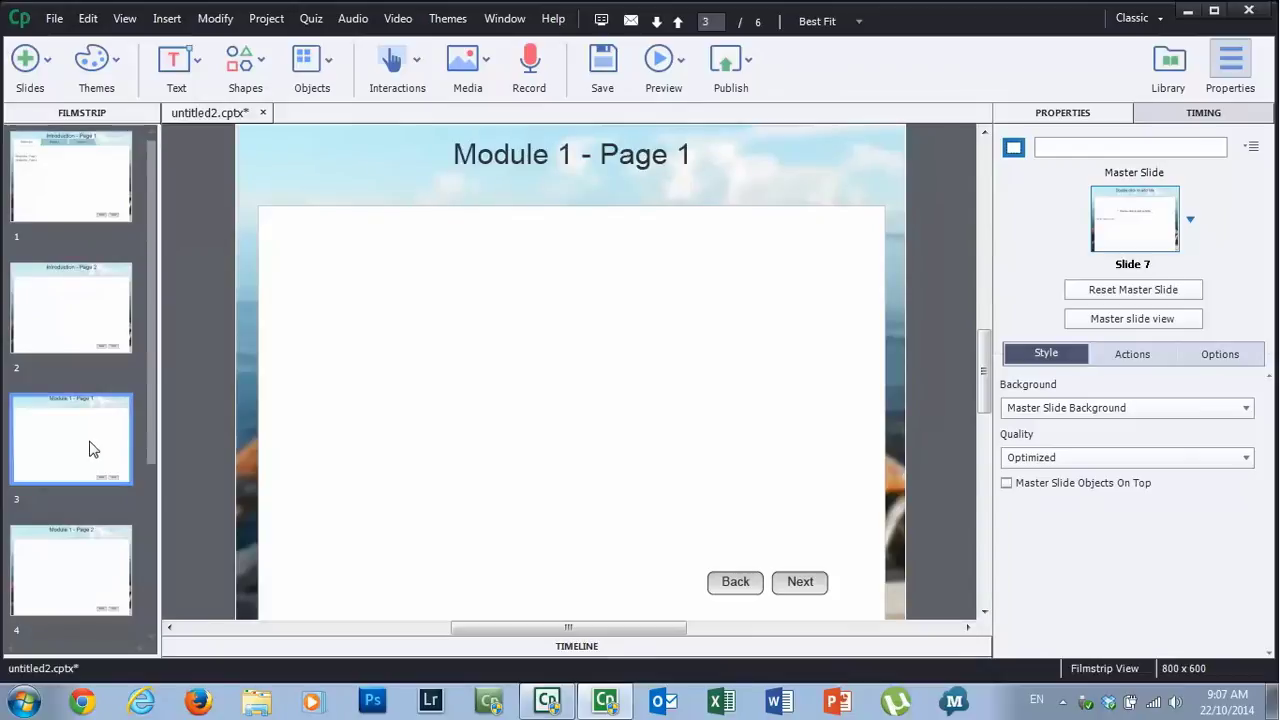
click(87, 561)
drag(152, 361, 152, 532)
click(71, 446)
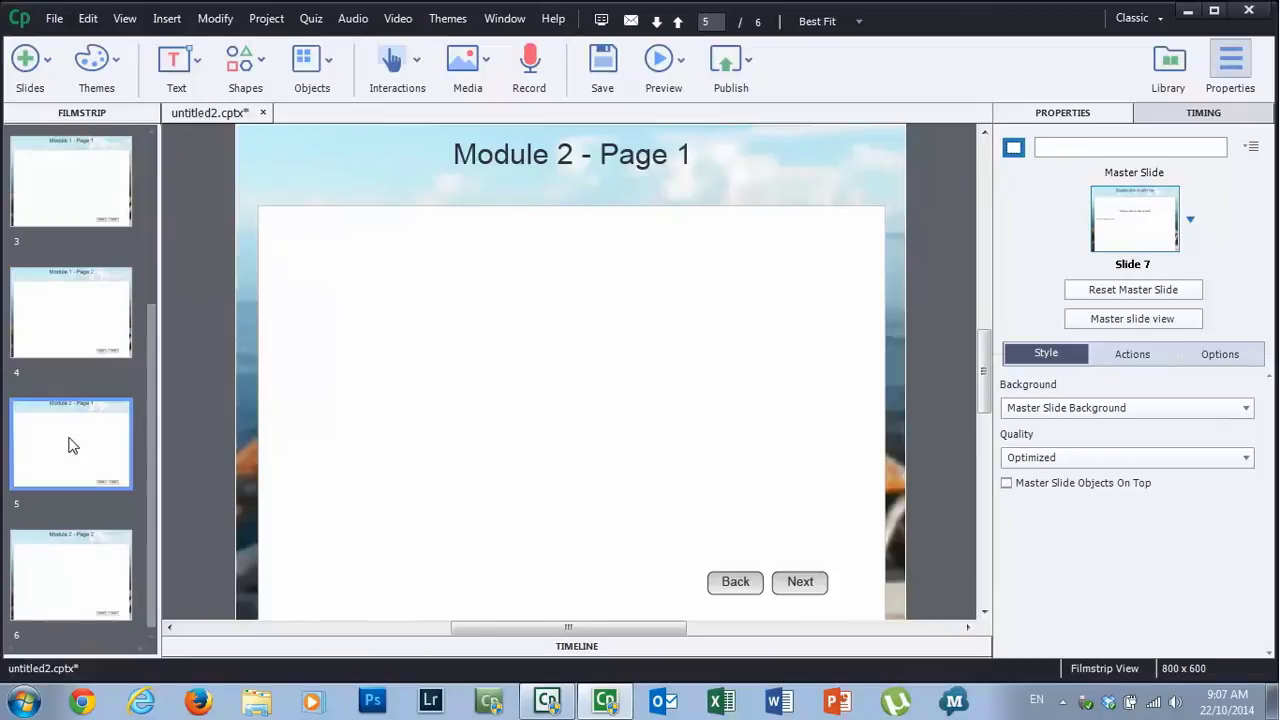
click(88, 566)
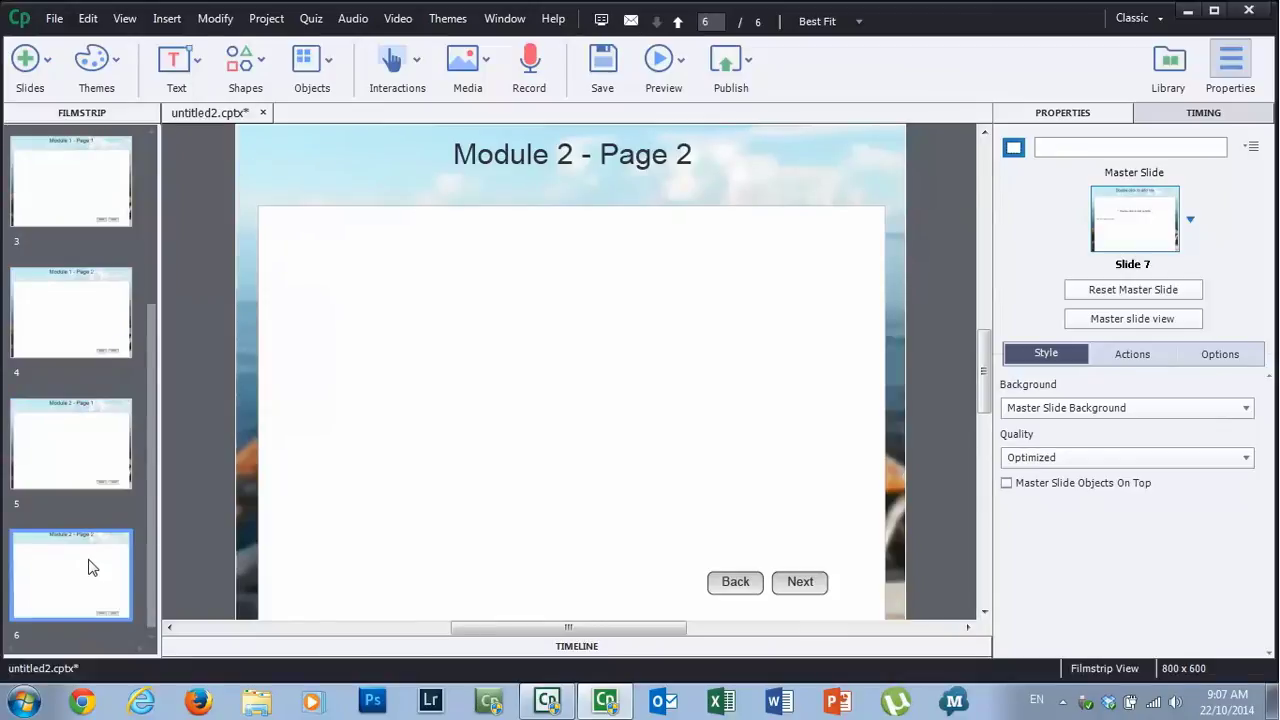
drag(151, 453, 155, 285)
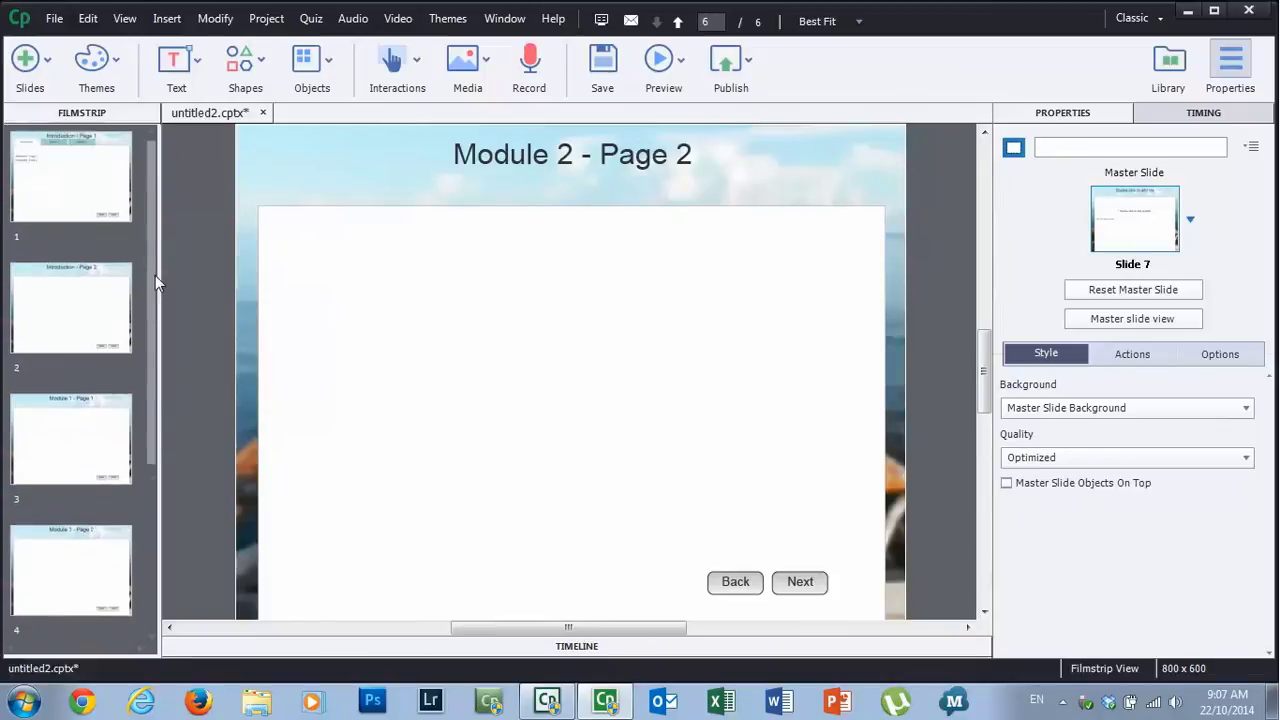
click(90, 296)
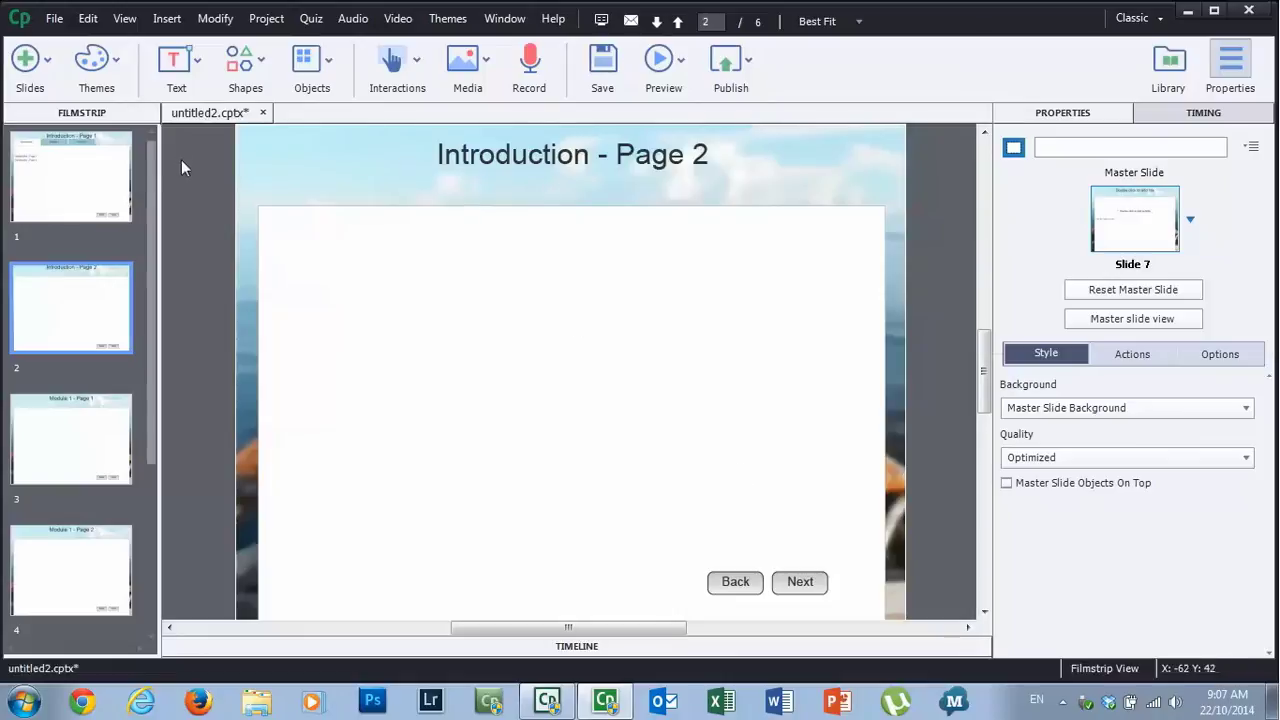
click(88, 160)
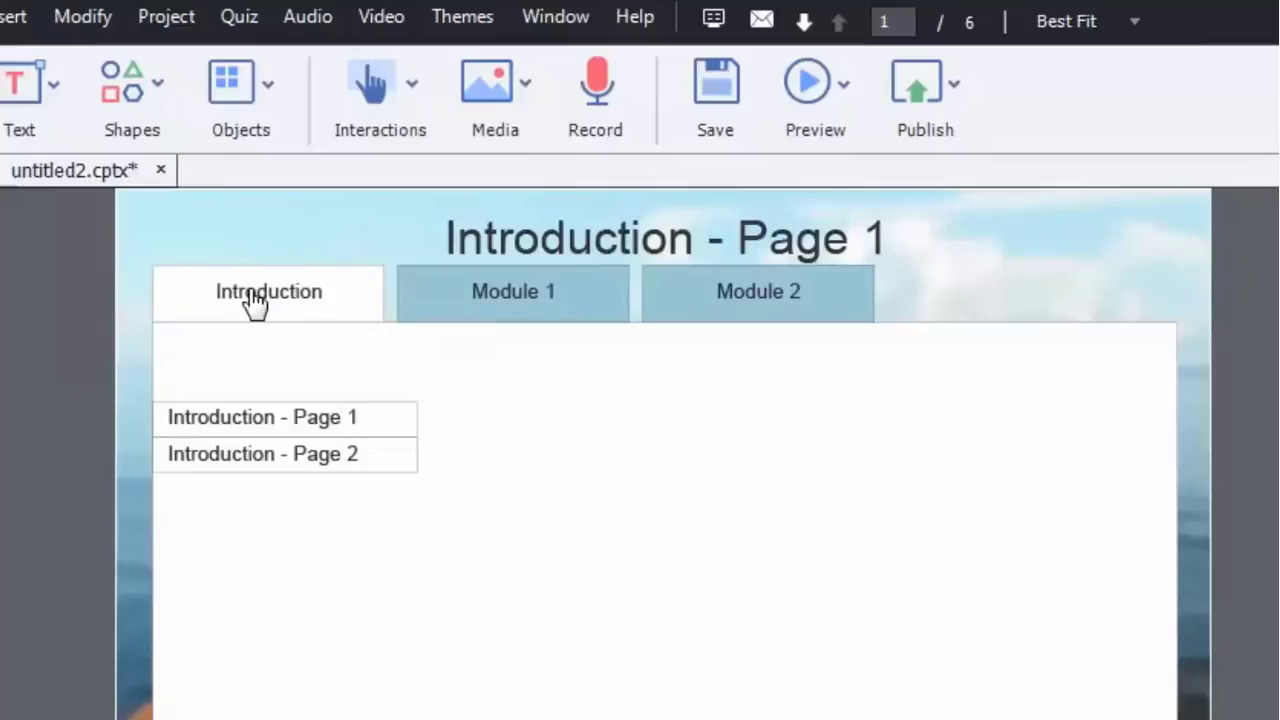
Check the Rollover state settings of the Introduction tab on slide 1 and return to its Normal state.
click(250, 300)
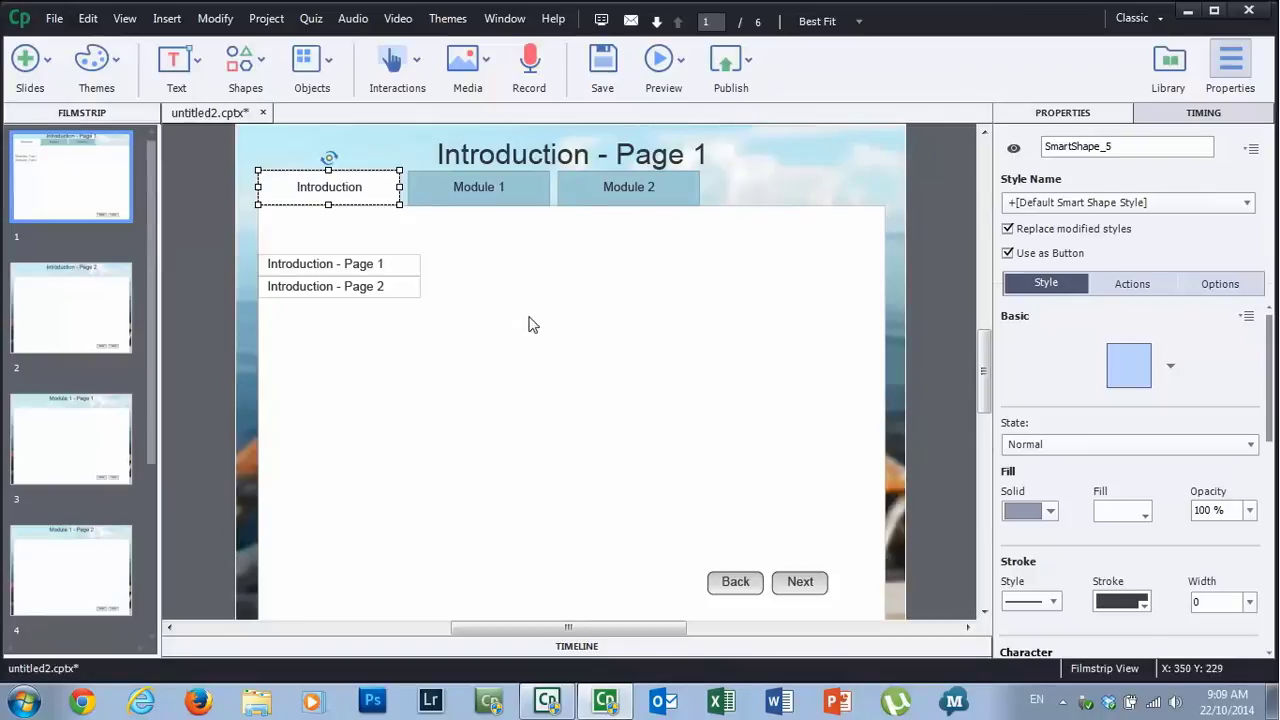
click(1078, 444)
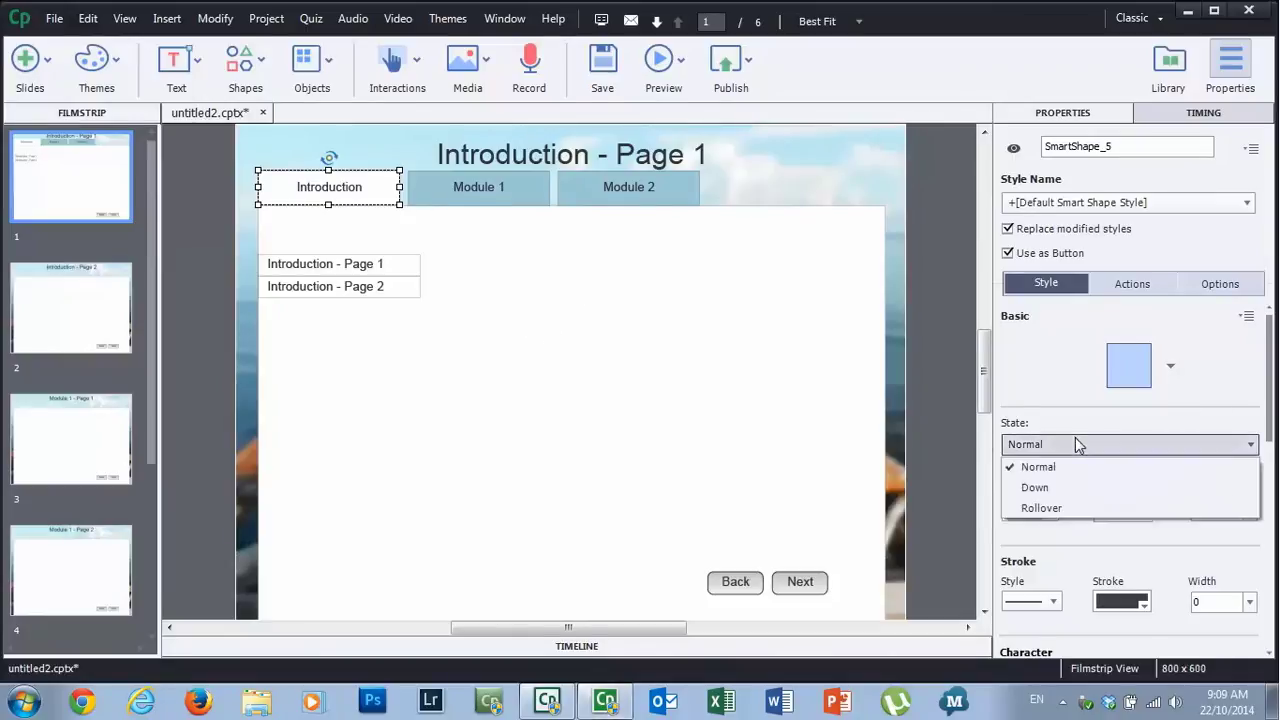
click(1068, 509)
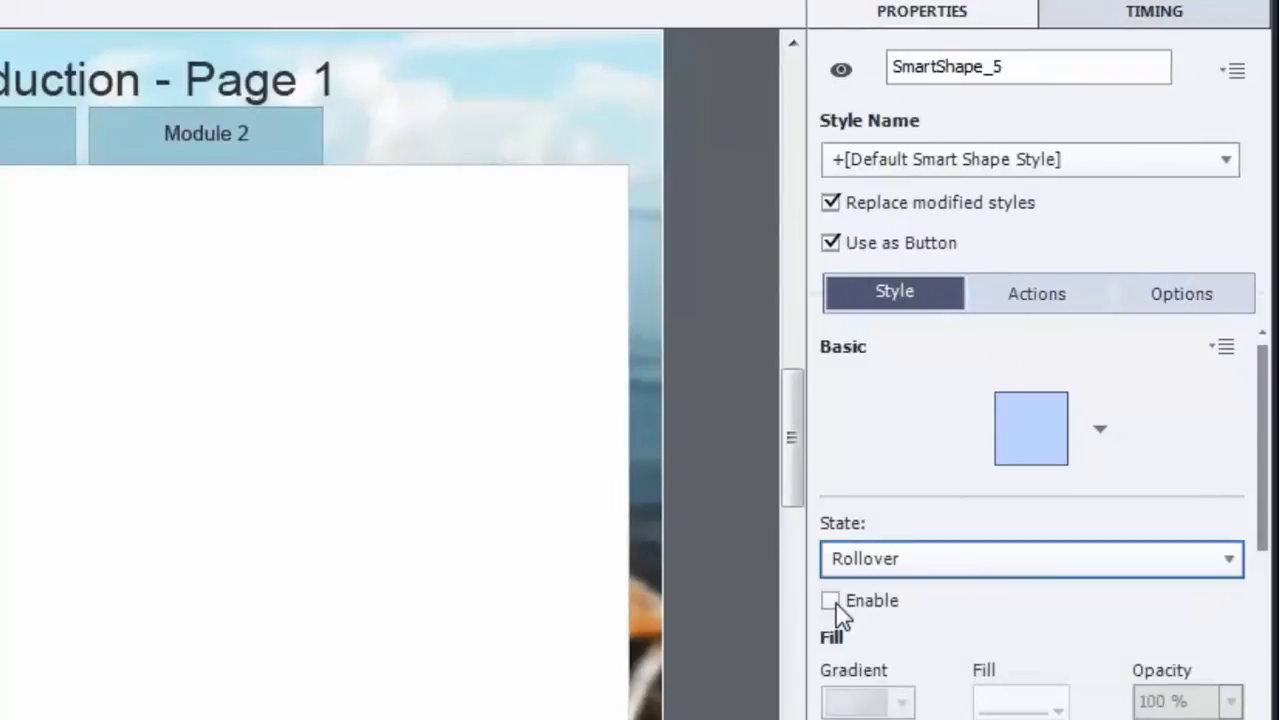
click(895, 566)
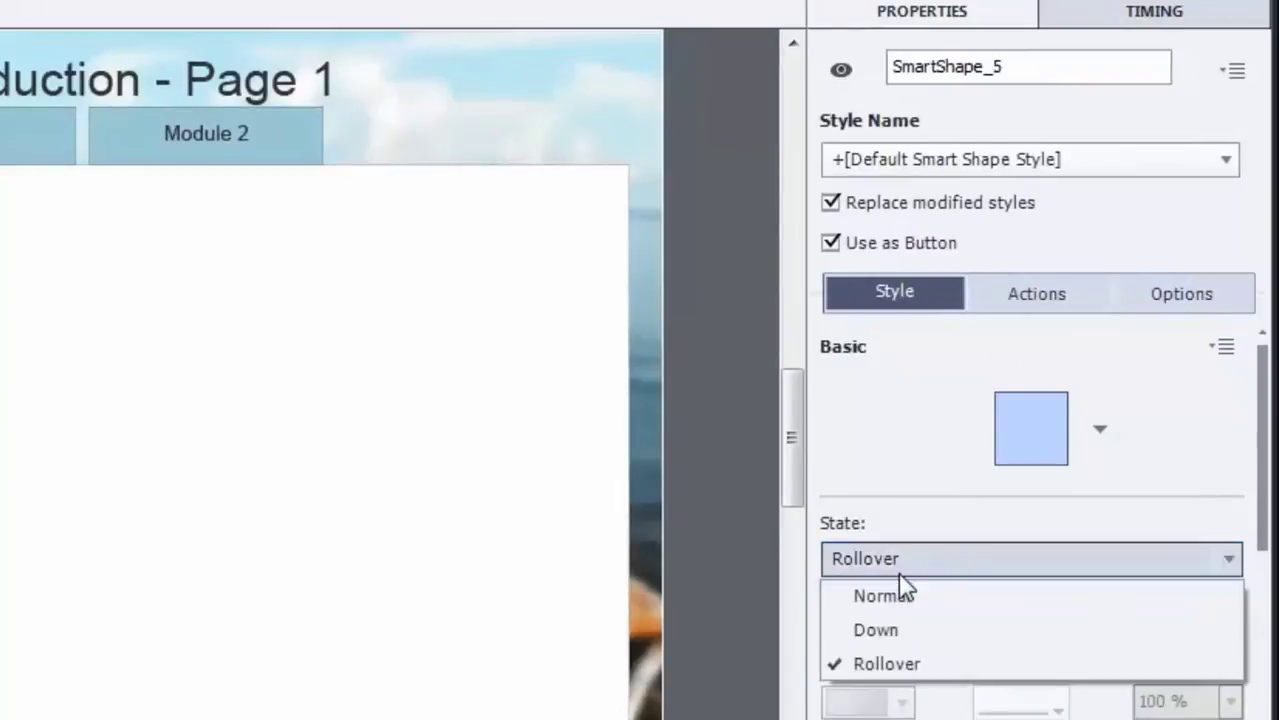
click(904, 597)
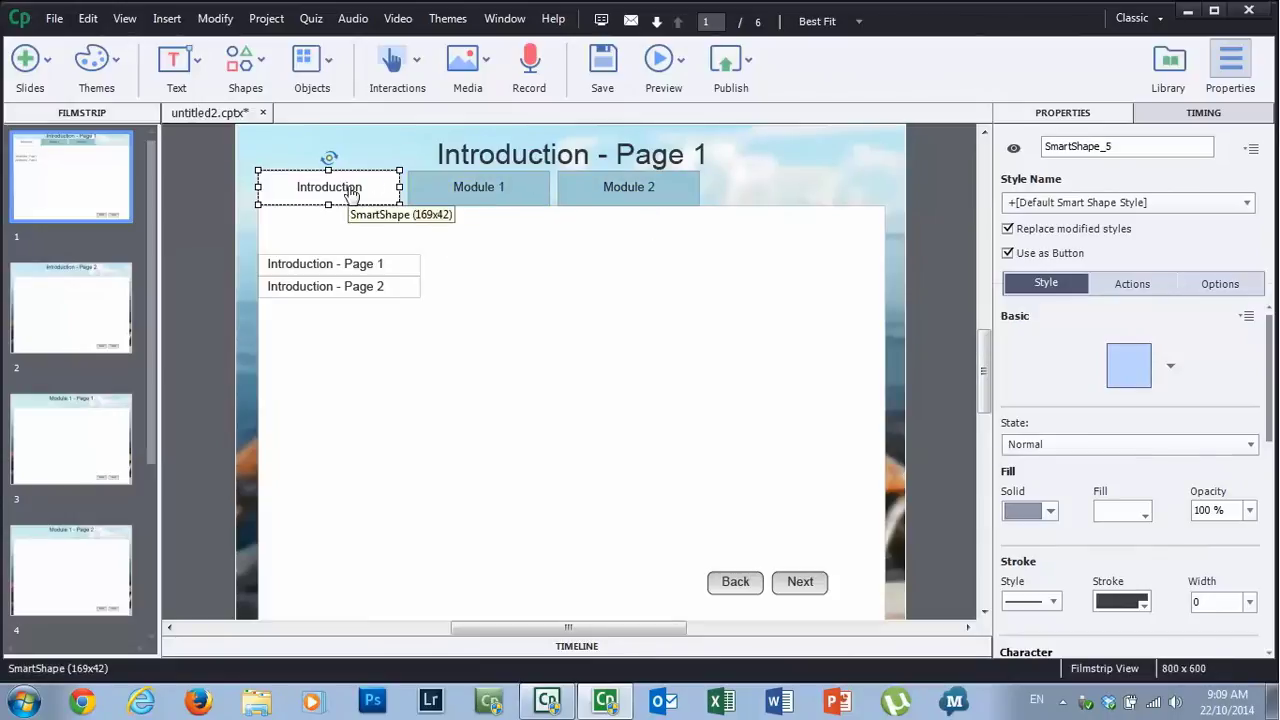
Check which slides the Module 1 and Module 2 tabs on slide 1 jump to.
click(507, 192)
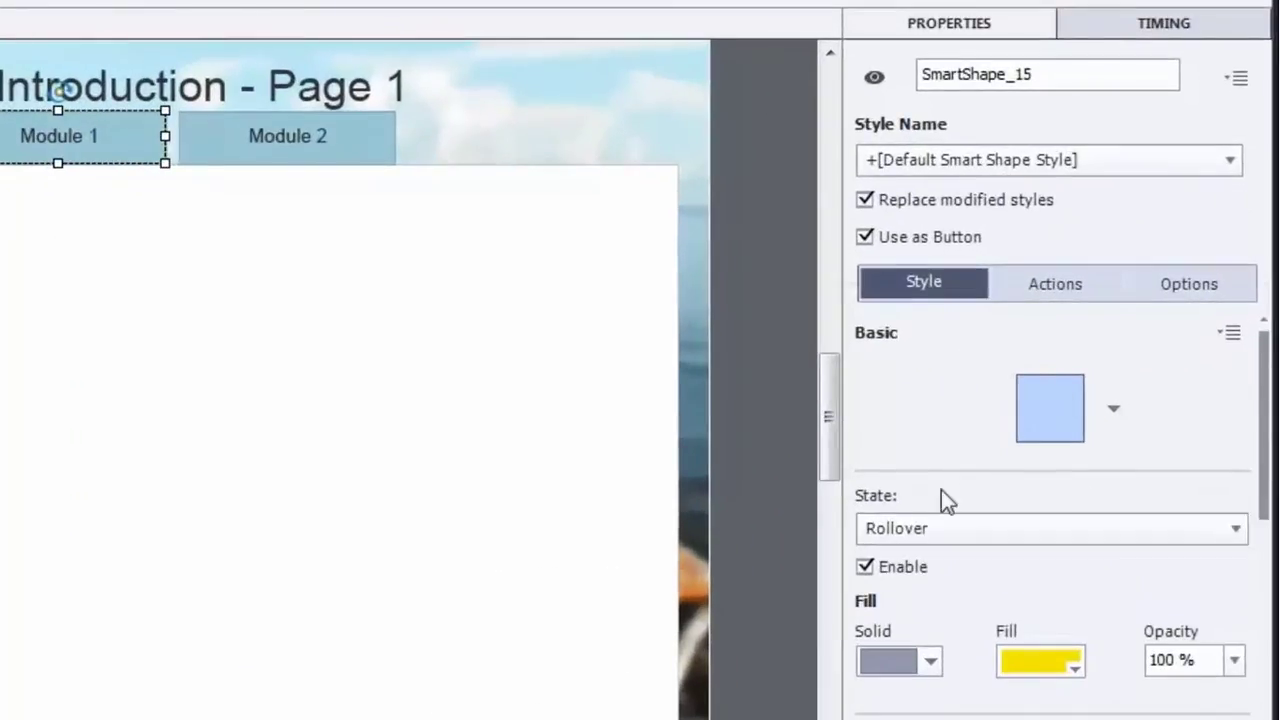
click(1071, 285)
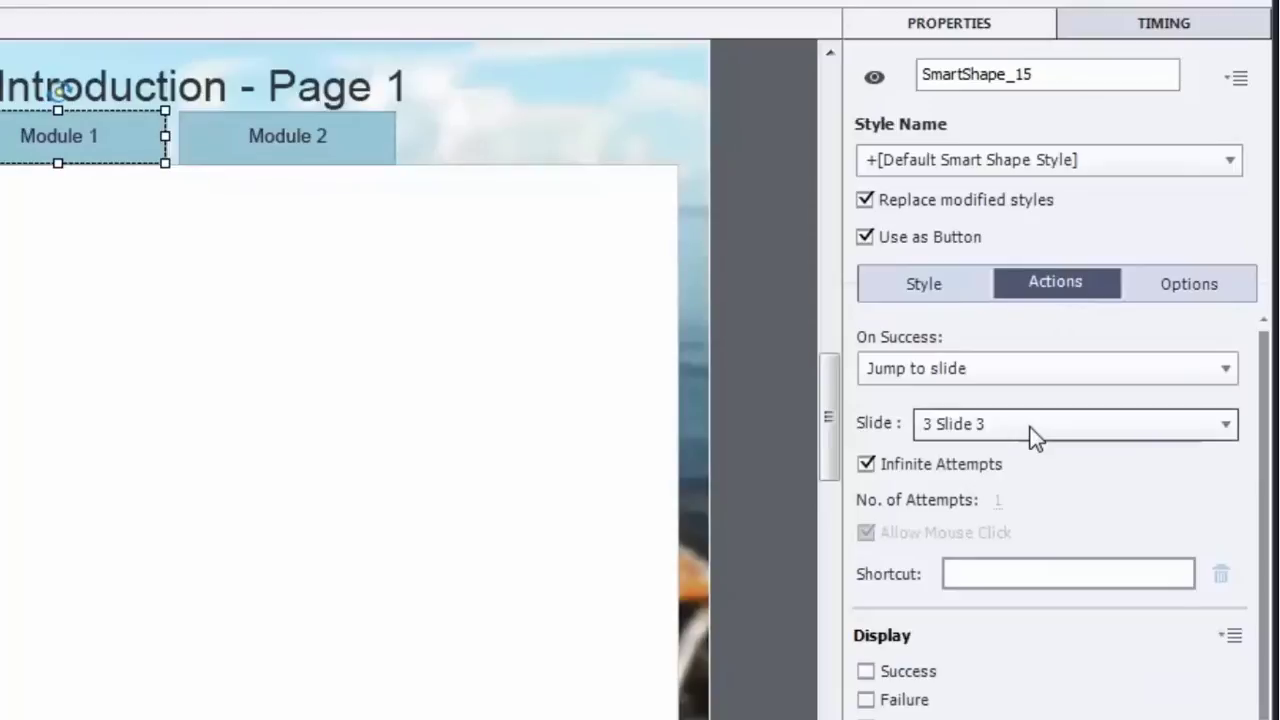
click(325, 148)
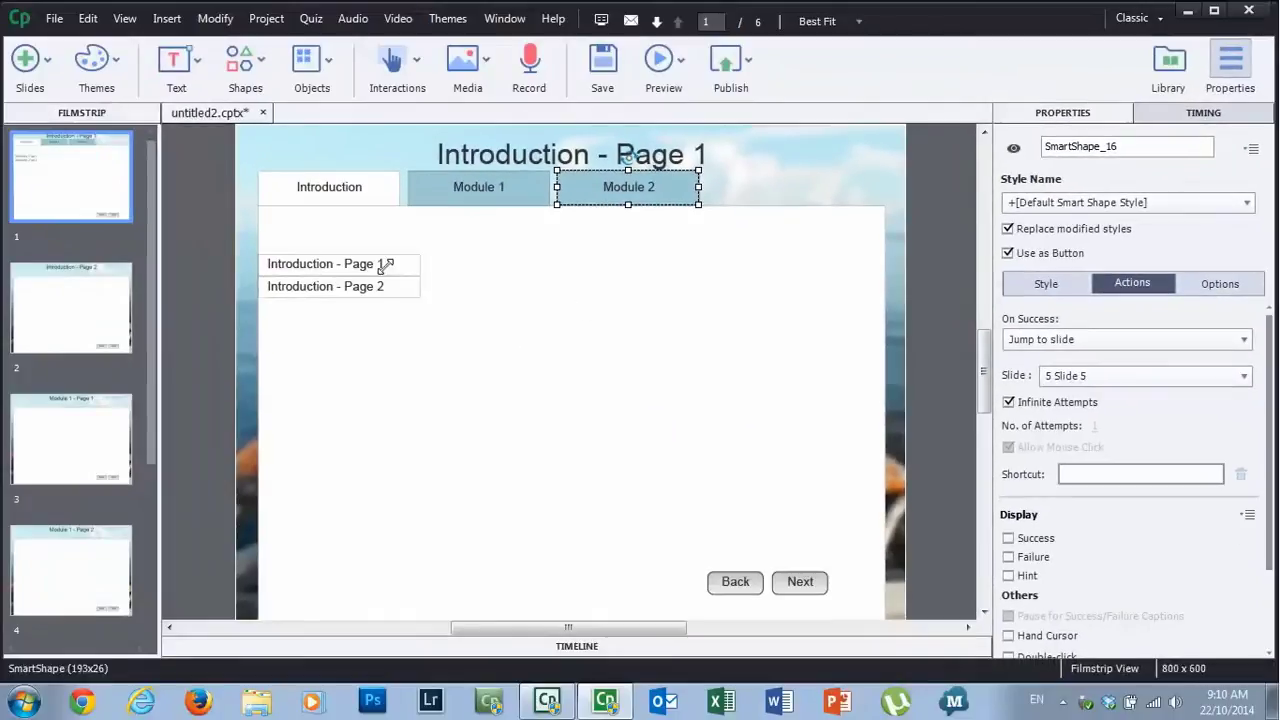
click(189, 194)
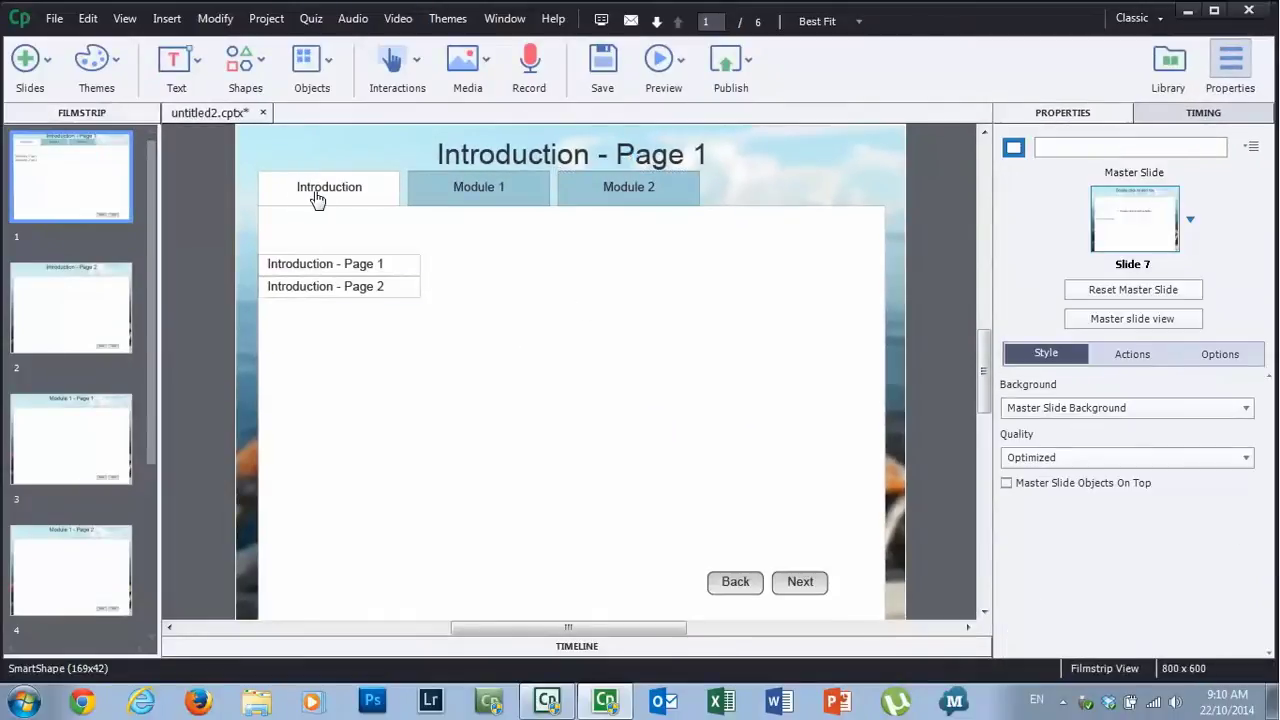
Copy the Introduction, Module 1 and Module 2 tabs from slide 1 and paste them onto slide 3, Module 1 - Page 1.
click(316, 198)
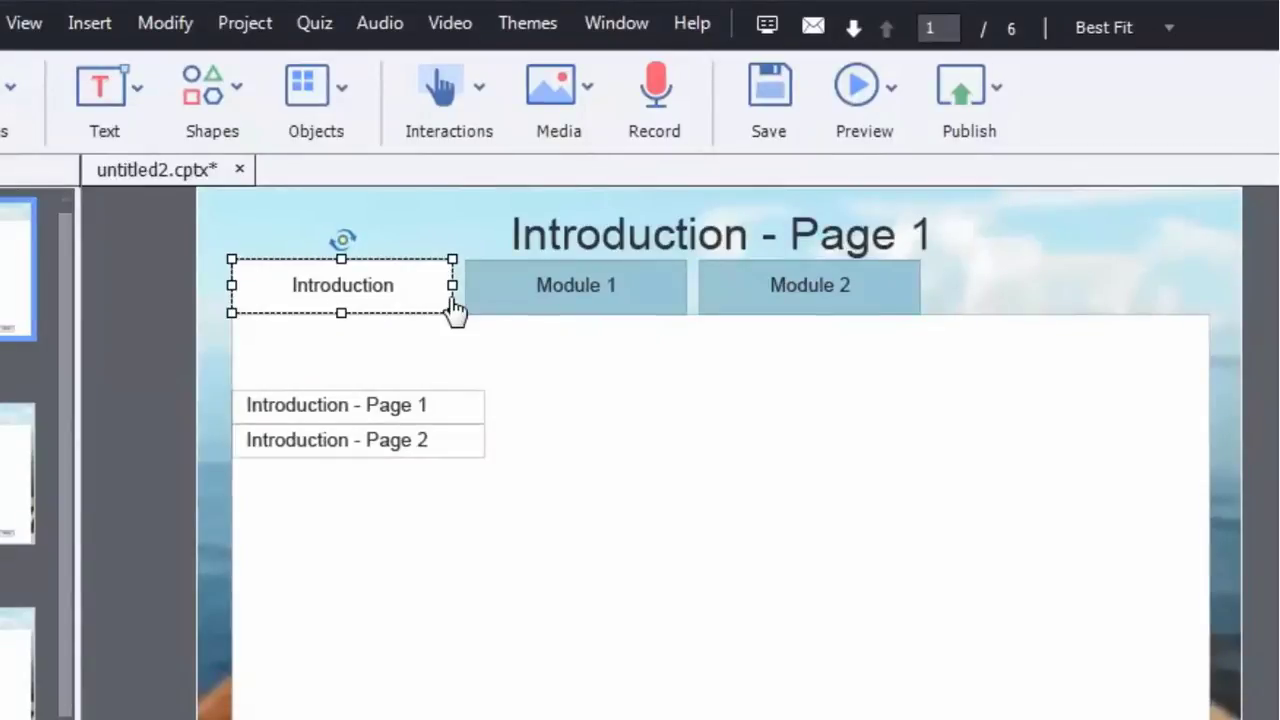
ctrl+click(566, 309)
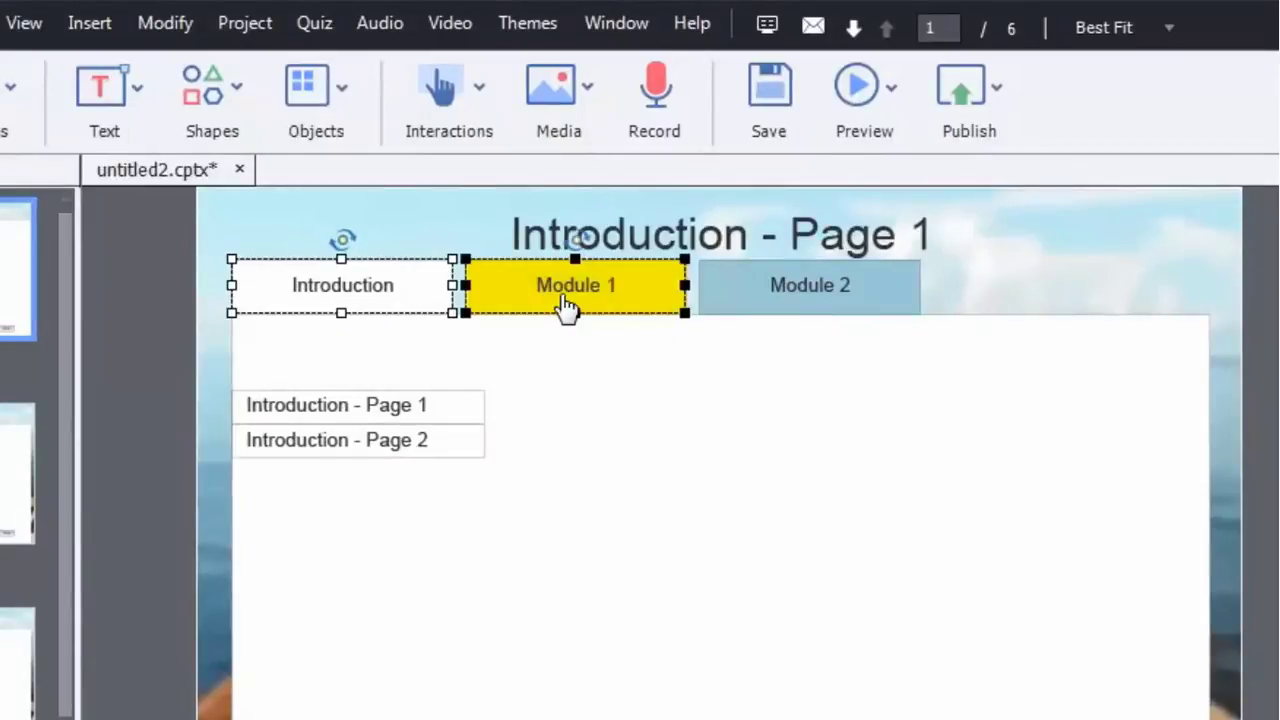
ctrl+click(766, 287)
right_click(766, 297)
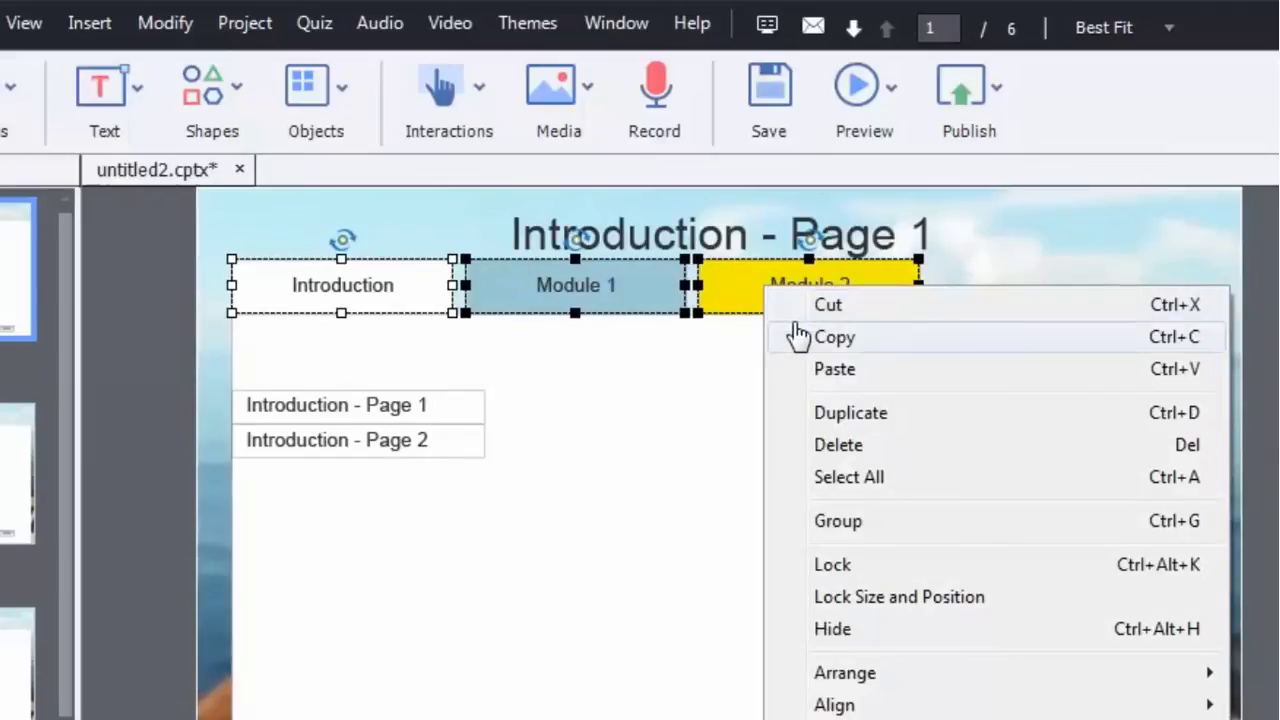
click(797, 334)
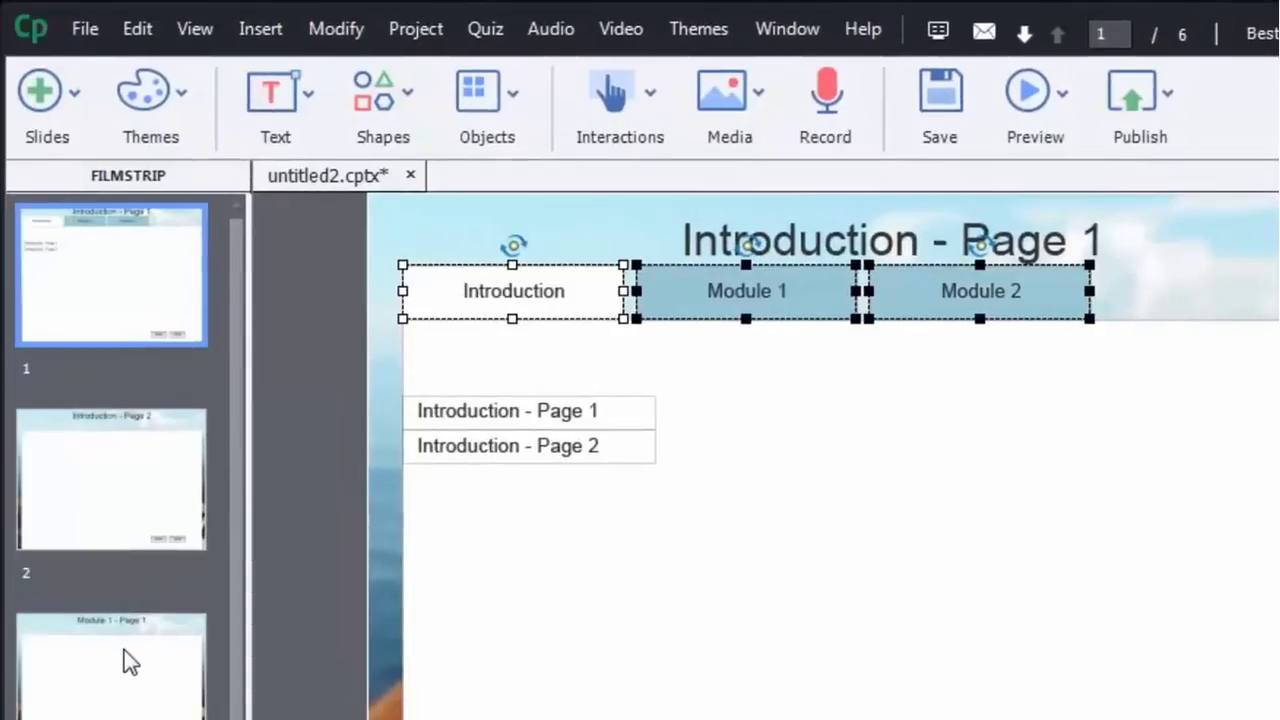
click(20, 655)
right_click(311, 349)
click(373, 579)
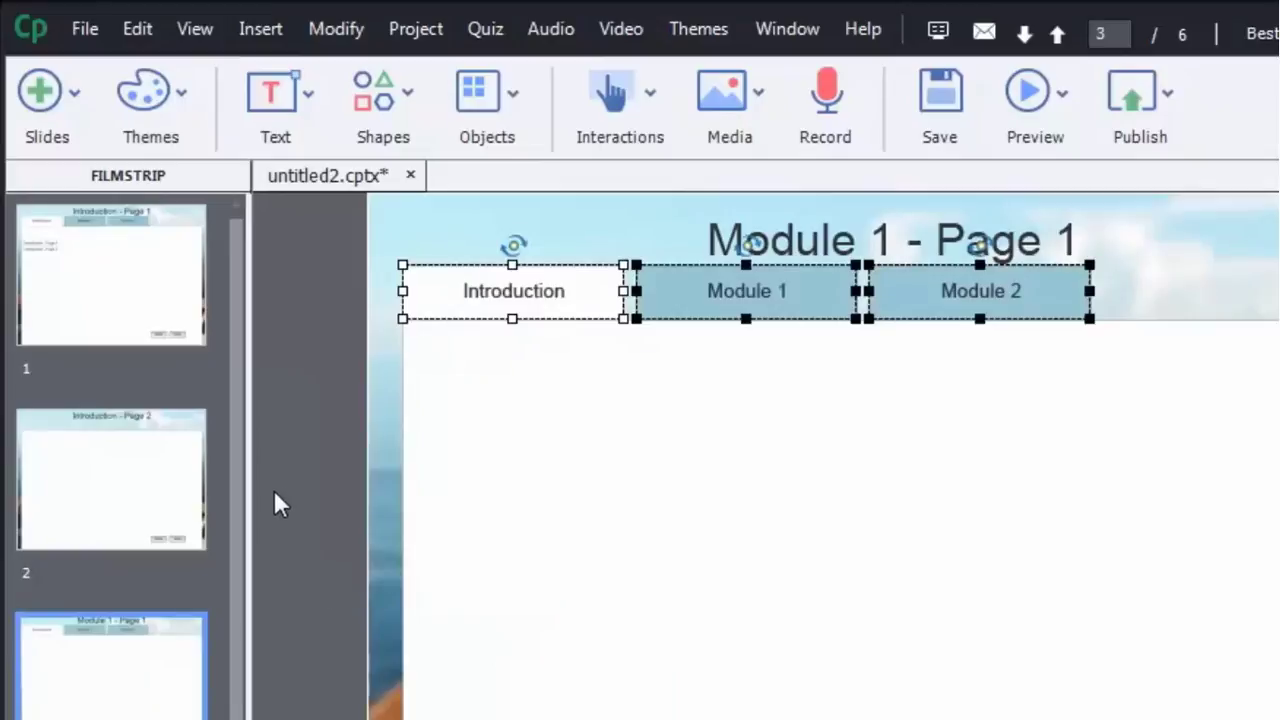
key(F3)
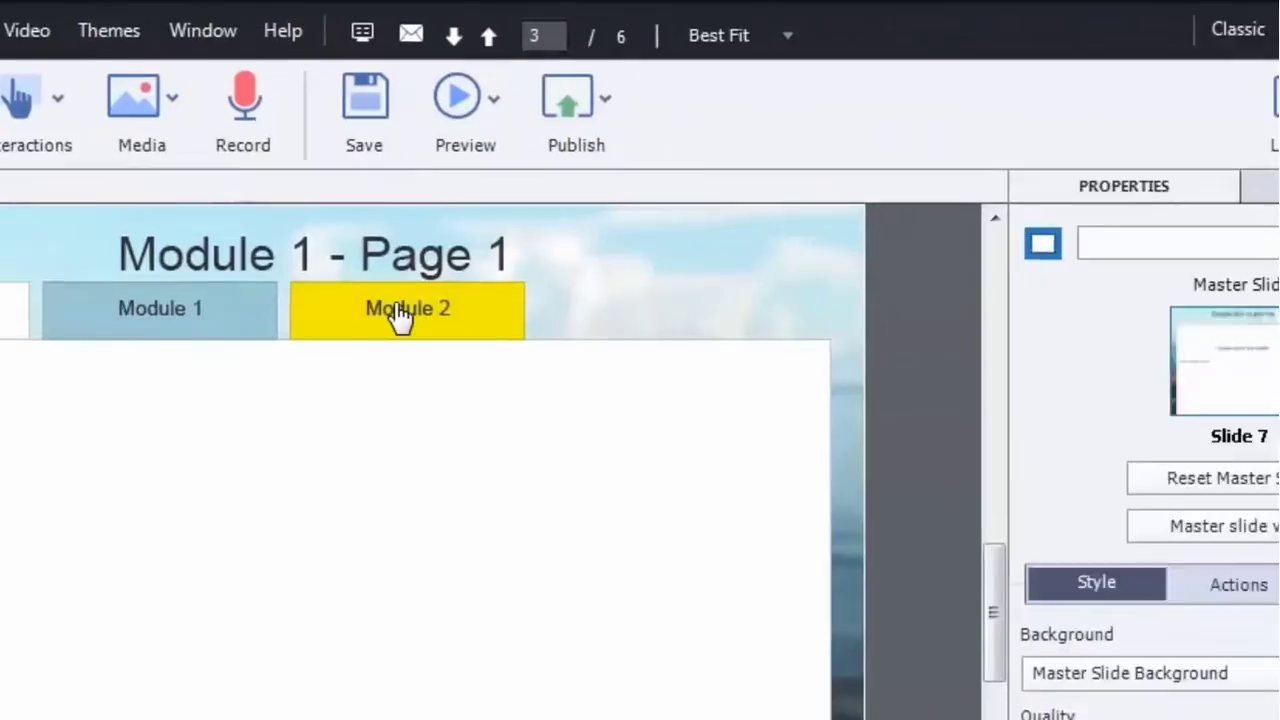
Set the On Success action of the Module 1 tab on slide 3 to No Action.
click(975, 298)
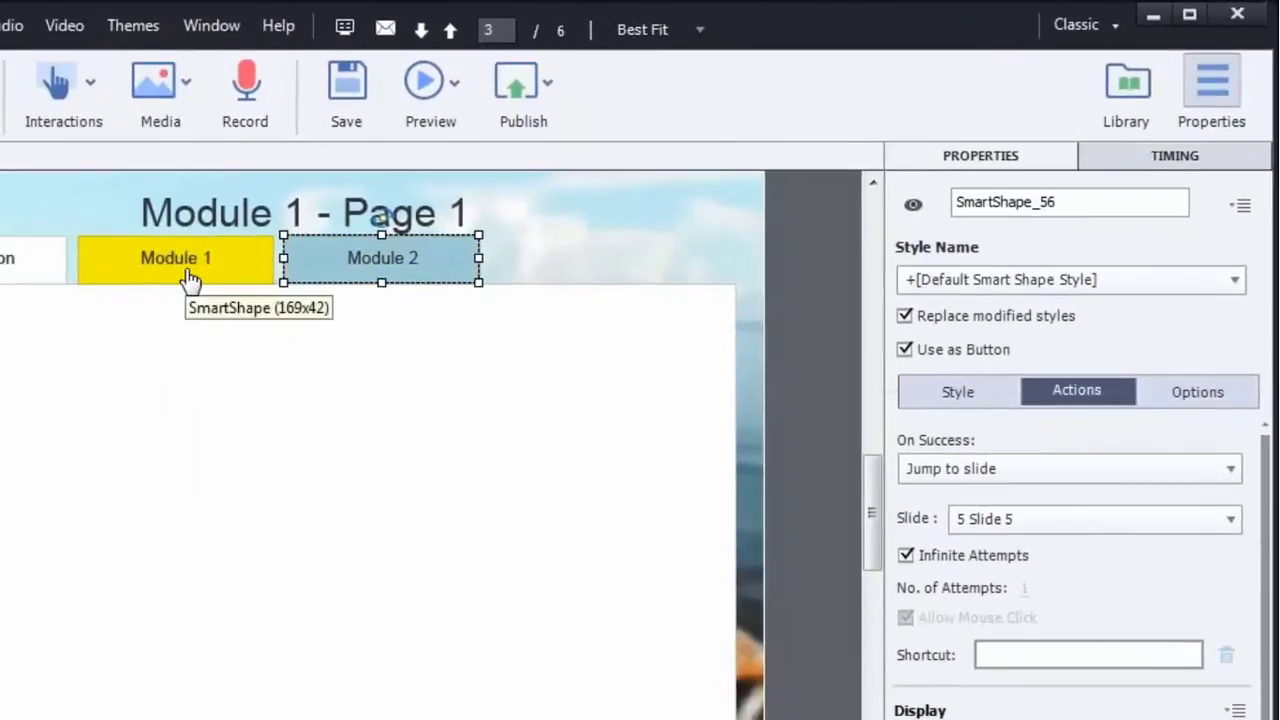
click(186, 268)
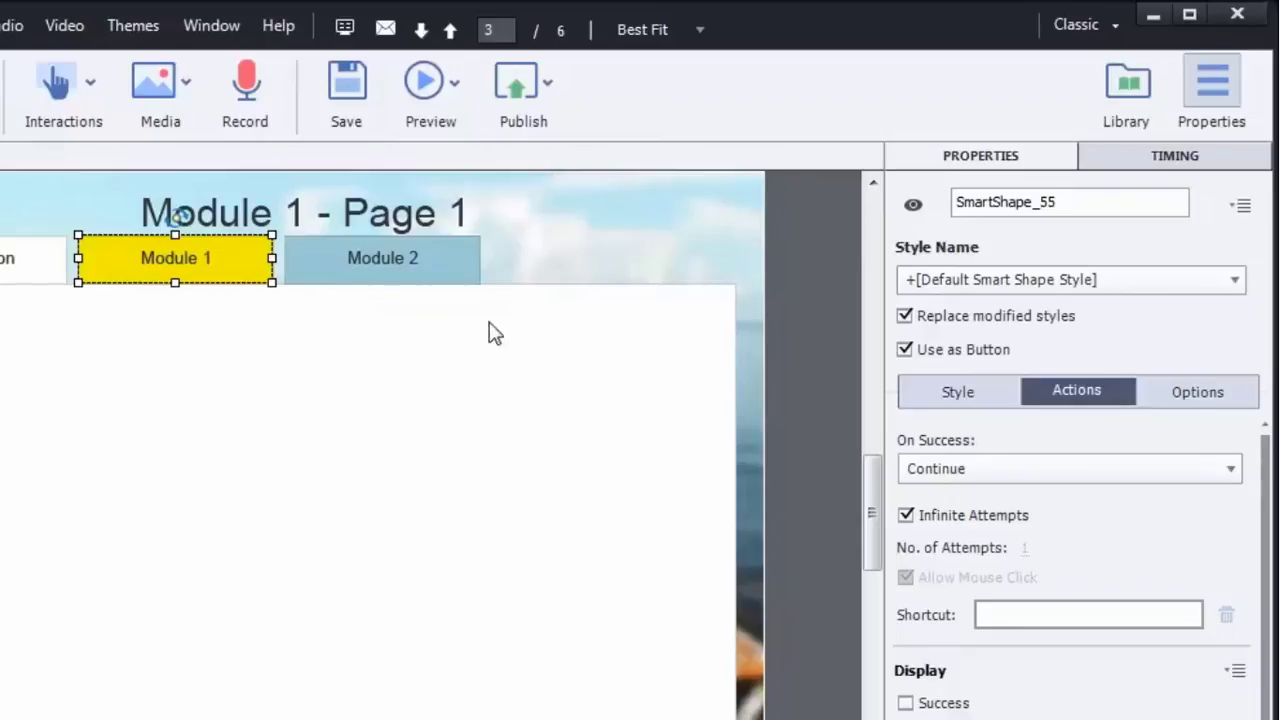
click(1023, 472)
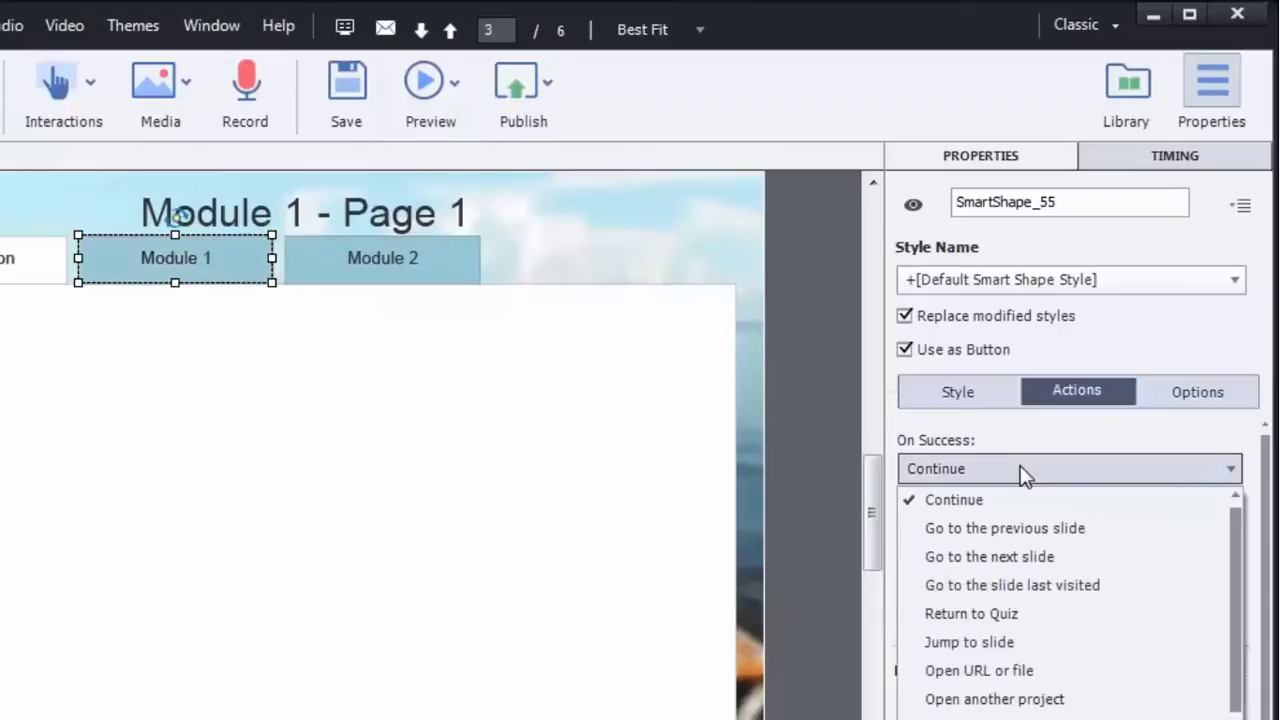
scroll(1055, 500, down, 5)
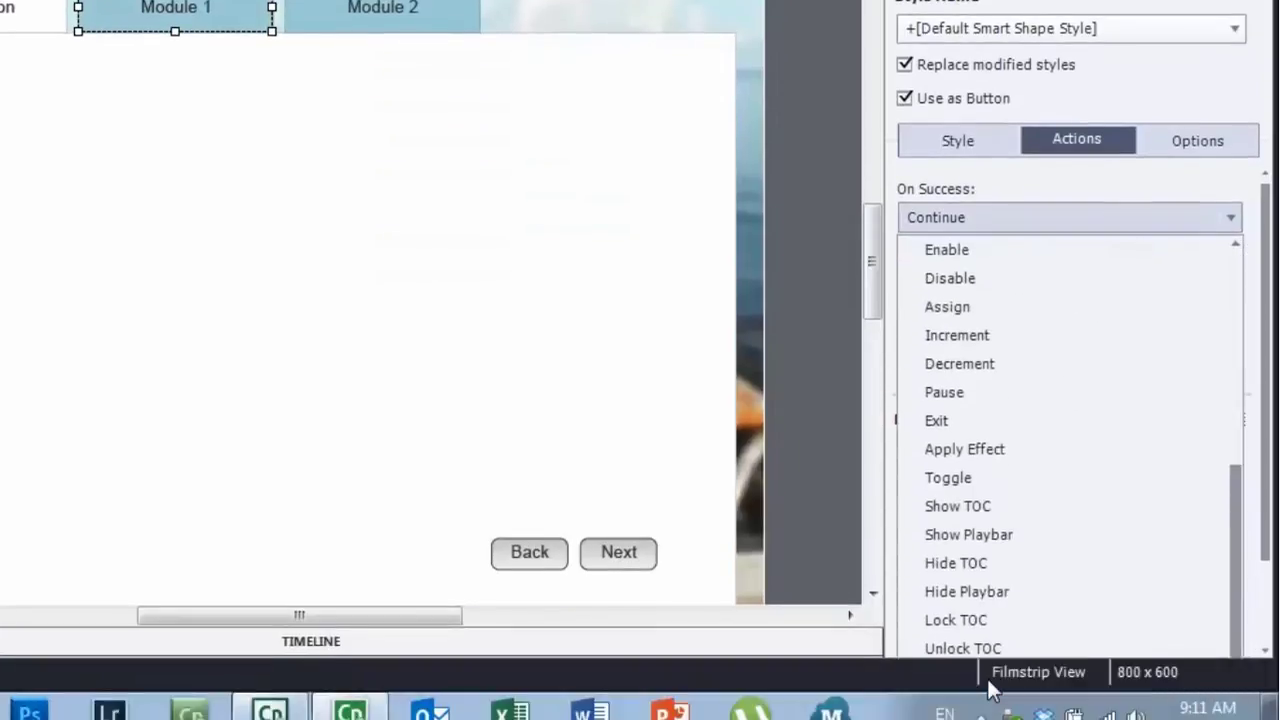
click(991, 689)
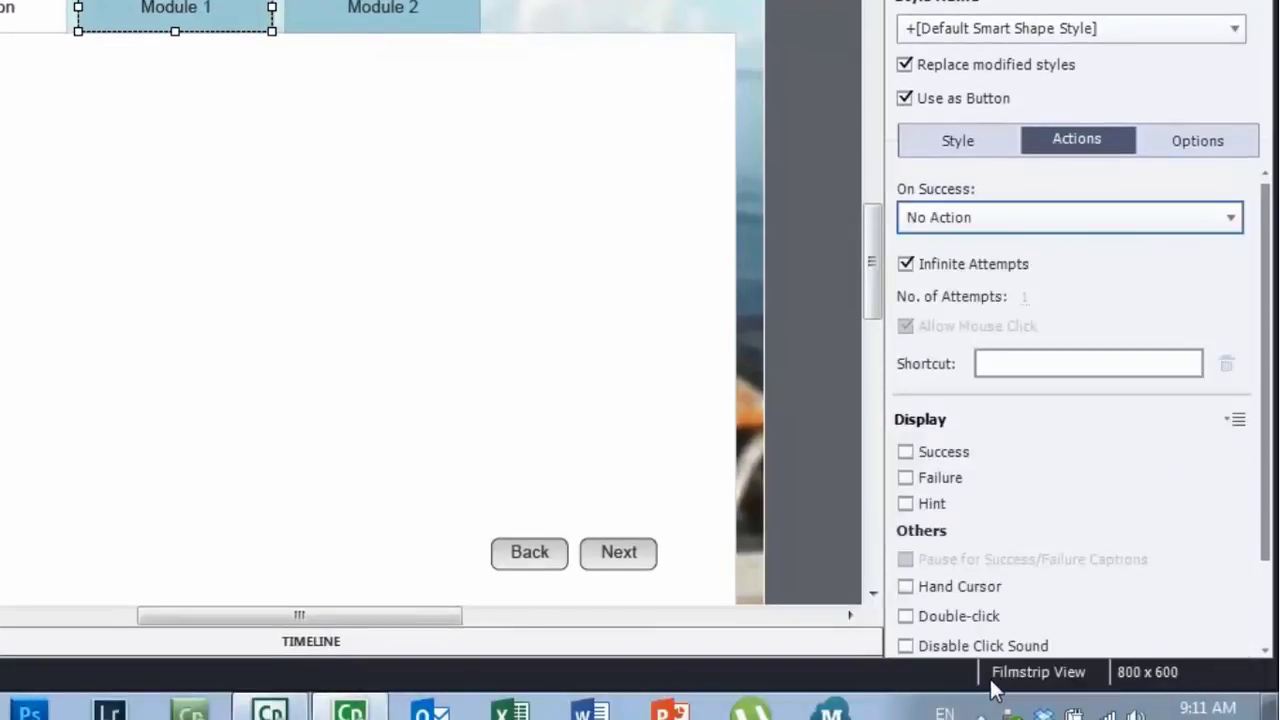
click(186, 24)
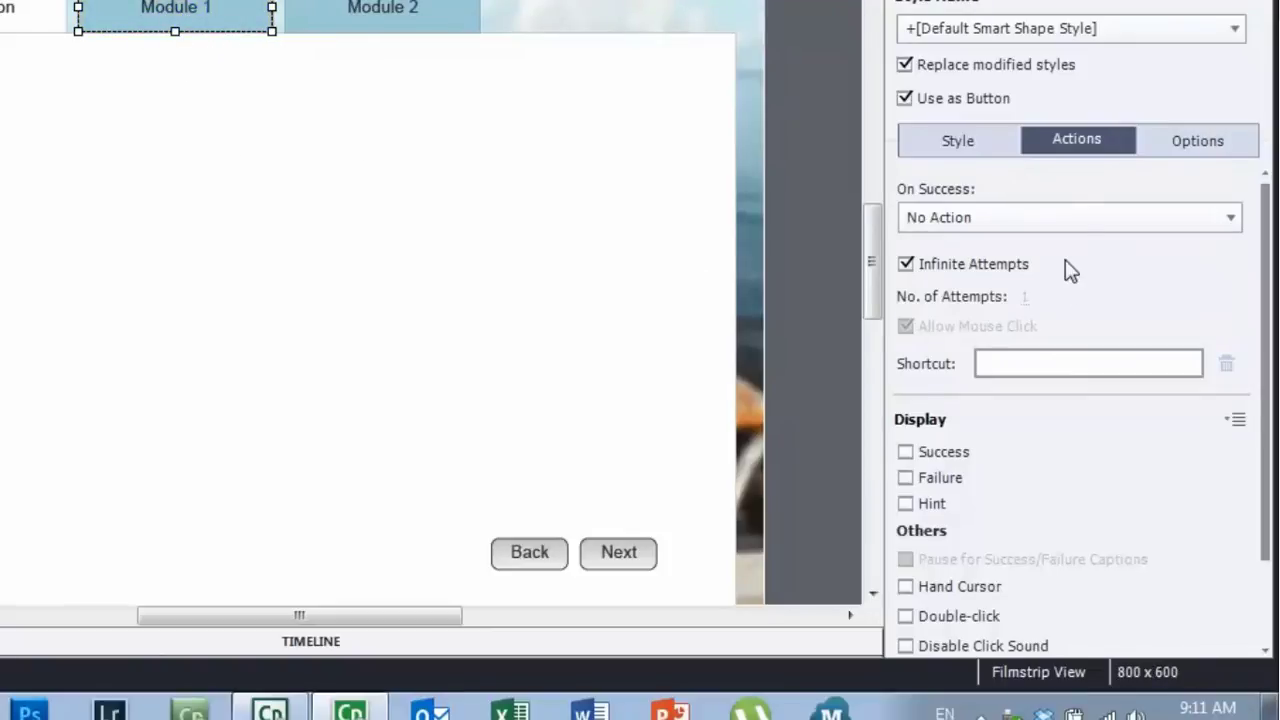
Disable the Rollover state of the Module 1 tab on slide 3.
click(960, 140)
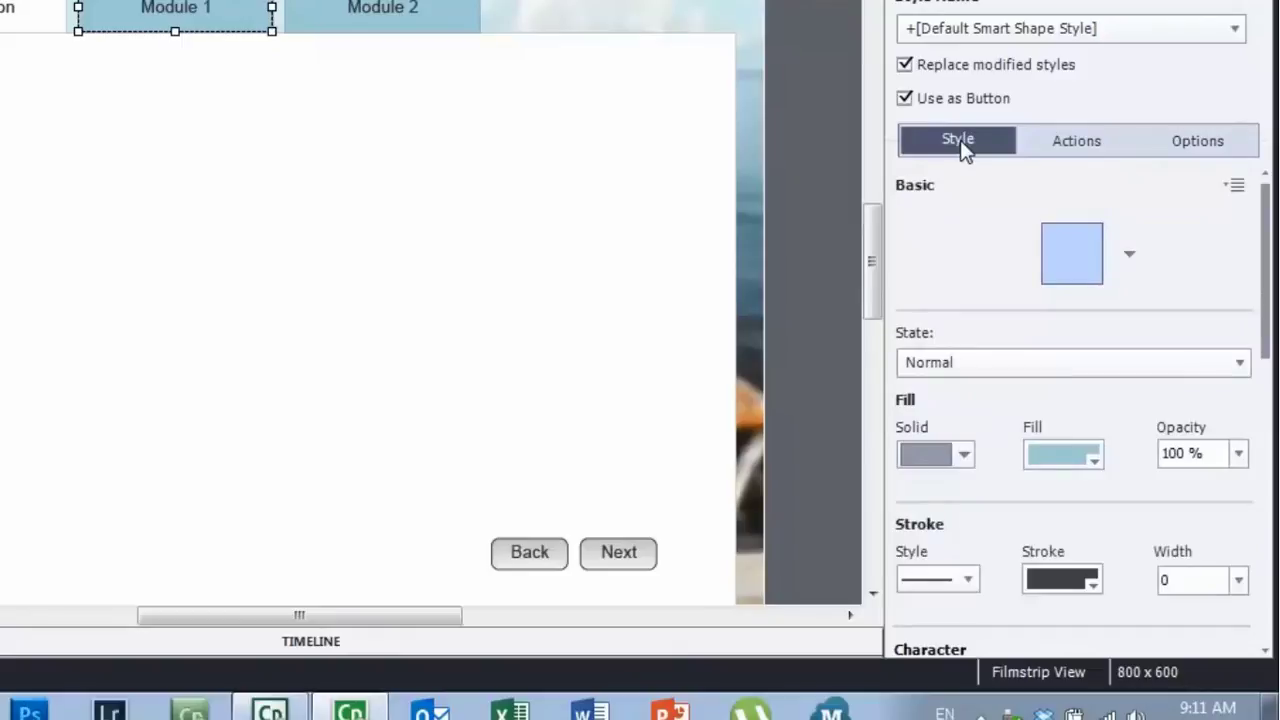
click(983, 366)
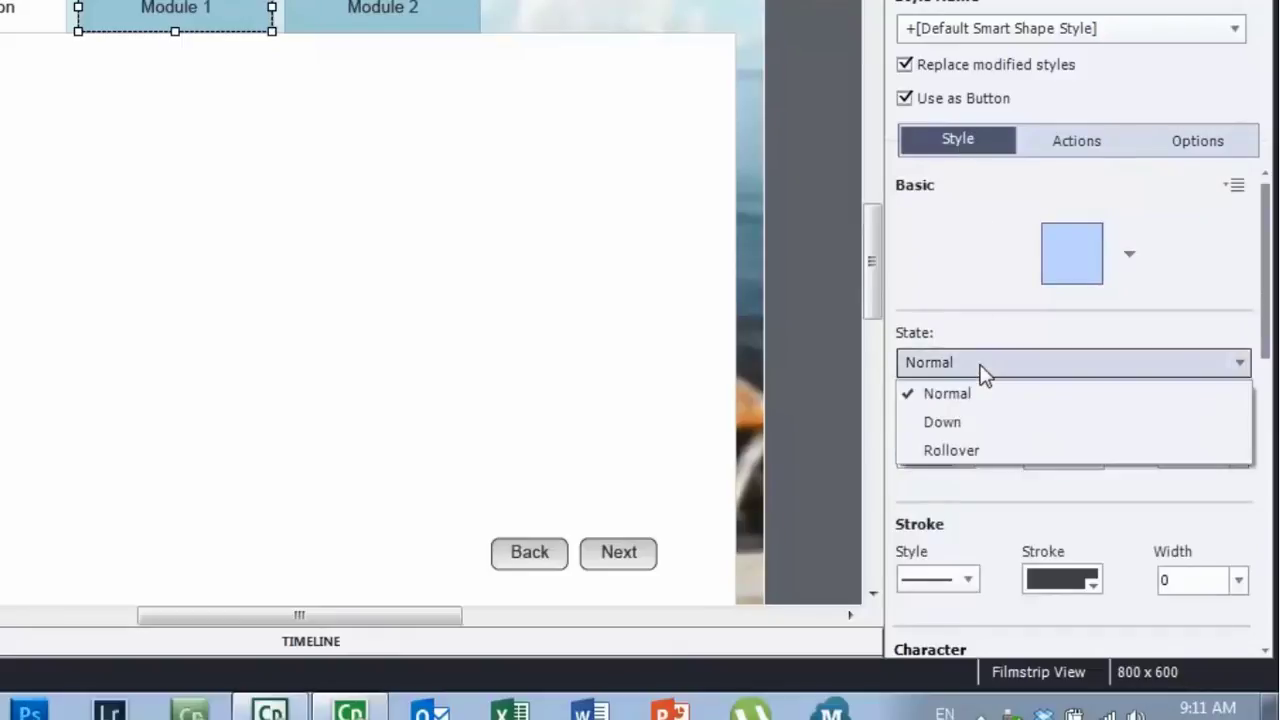
click(972, 455)
click(905, 398)
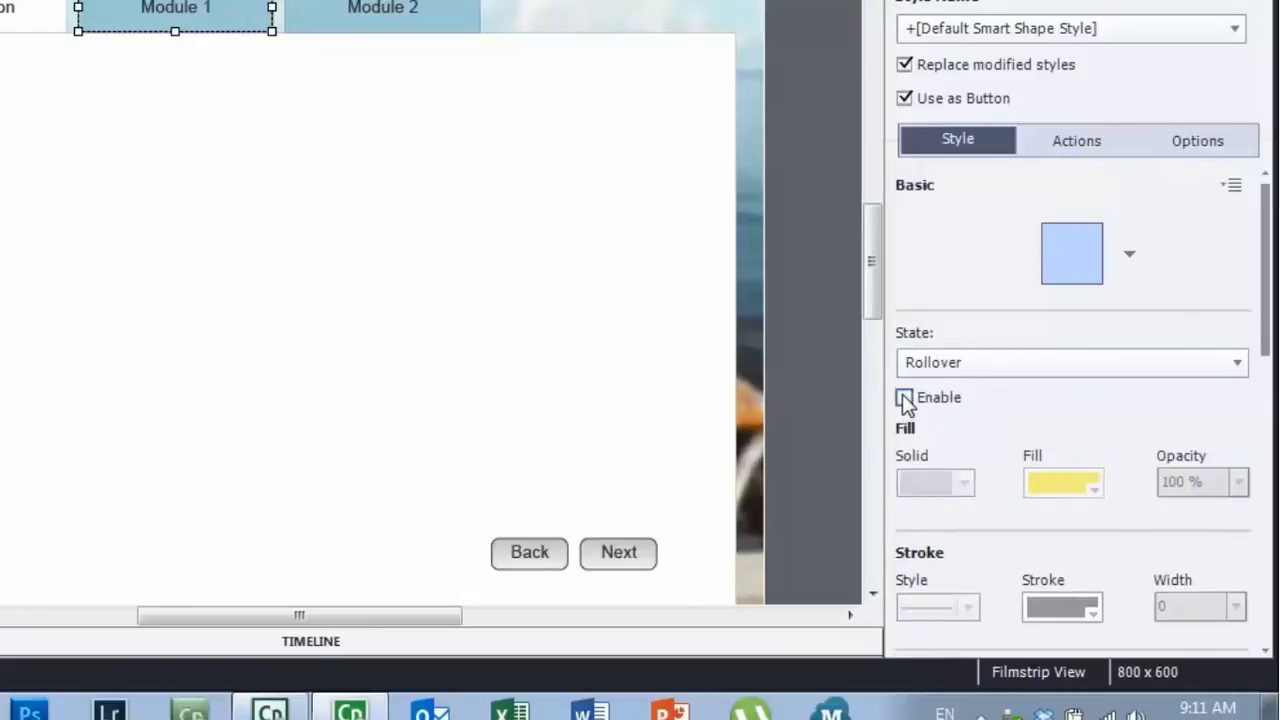
Set the Normal state fill of the Module 1 tab on slide 3 to white and deselect the tab.
click(981, 362)
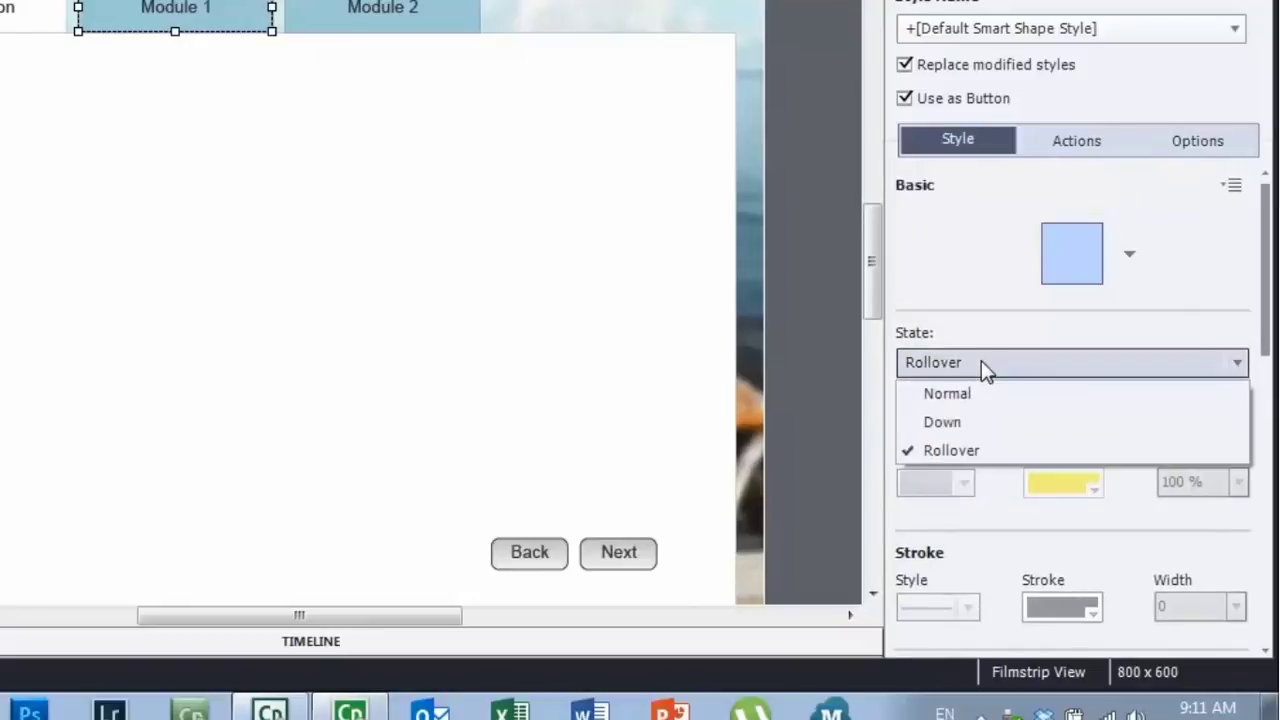
click(983, 395)
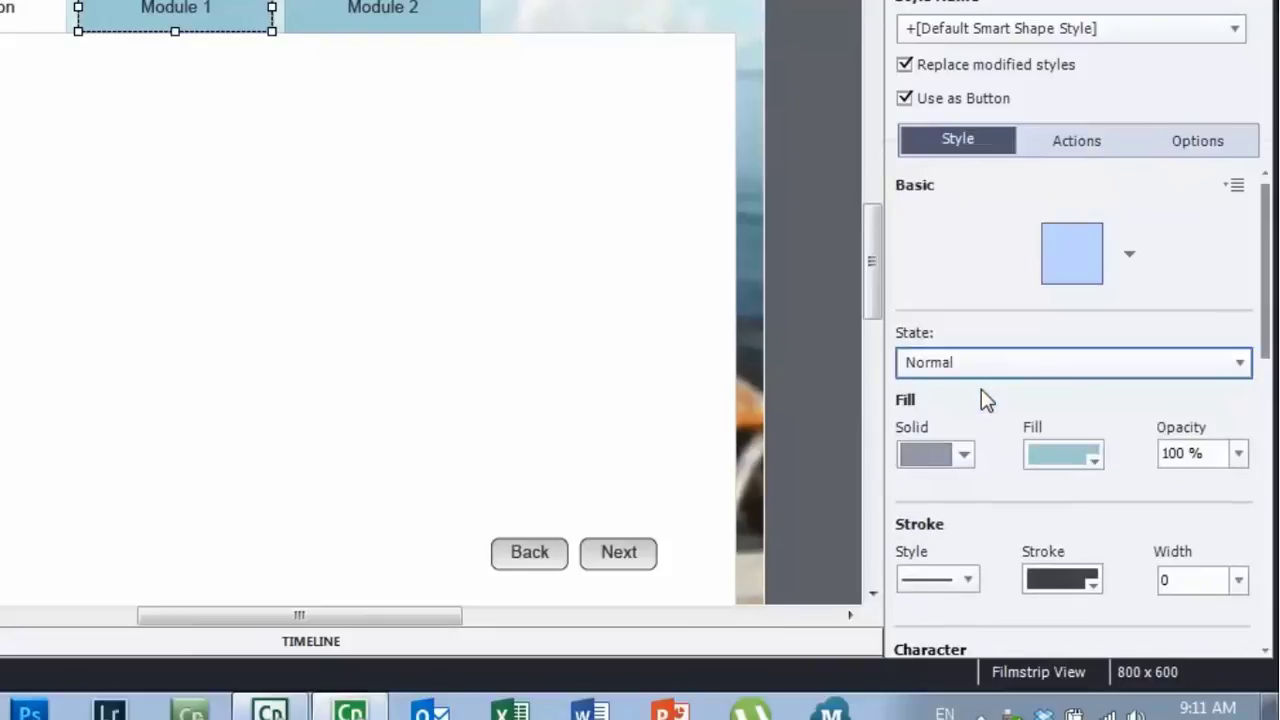
click(1094, 457)
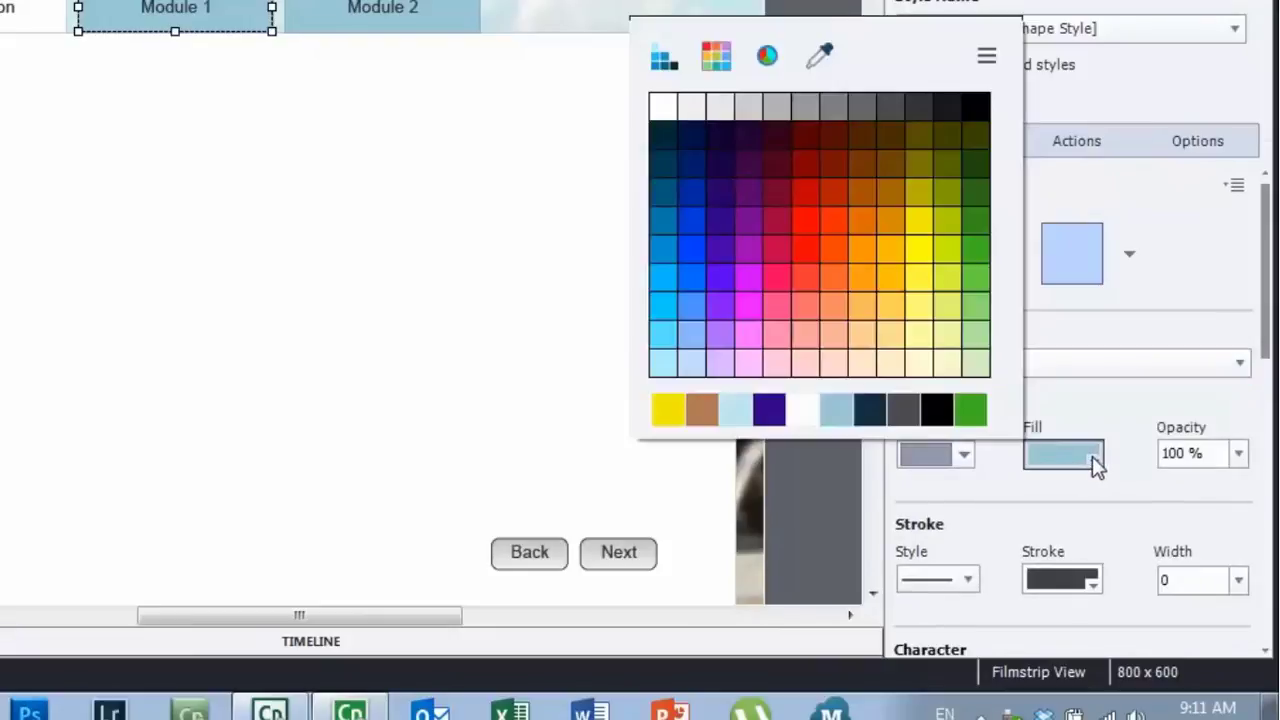
click(667, 108)
click(569, 189)
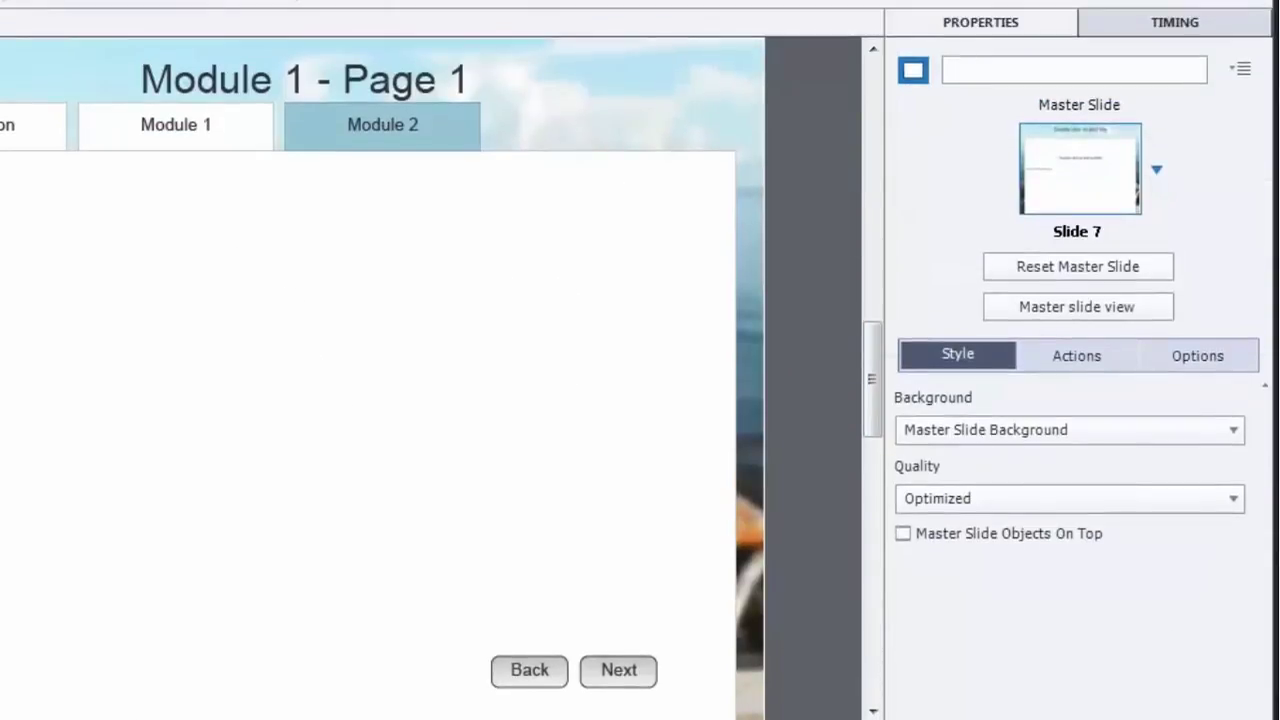
Enable the Rollover state of the Introduction tab on slide 3 and give it a solid yellow fill.
click(15, 128)
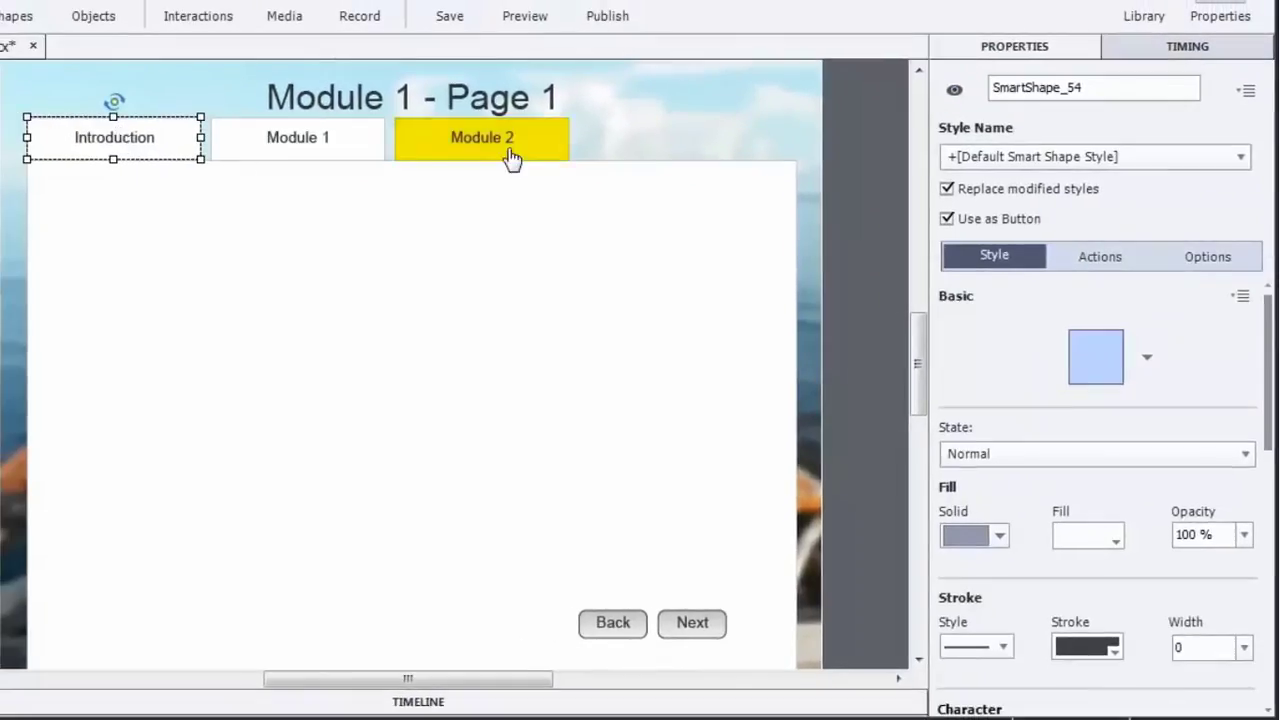
click(1108, 455)
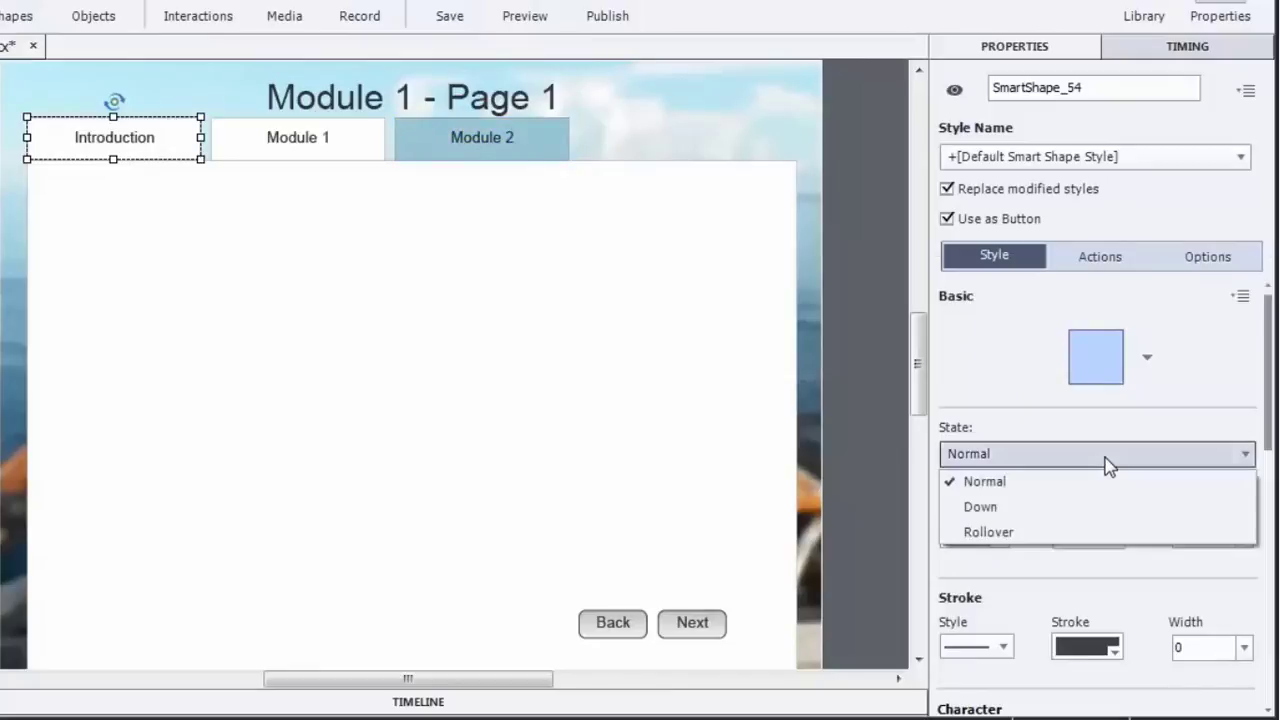
click(1008, 533)
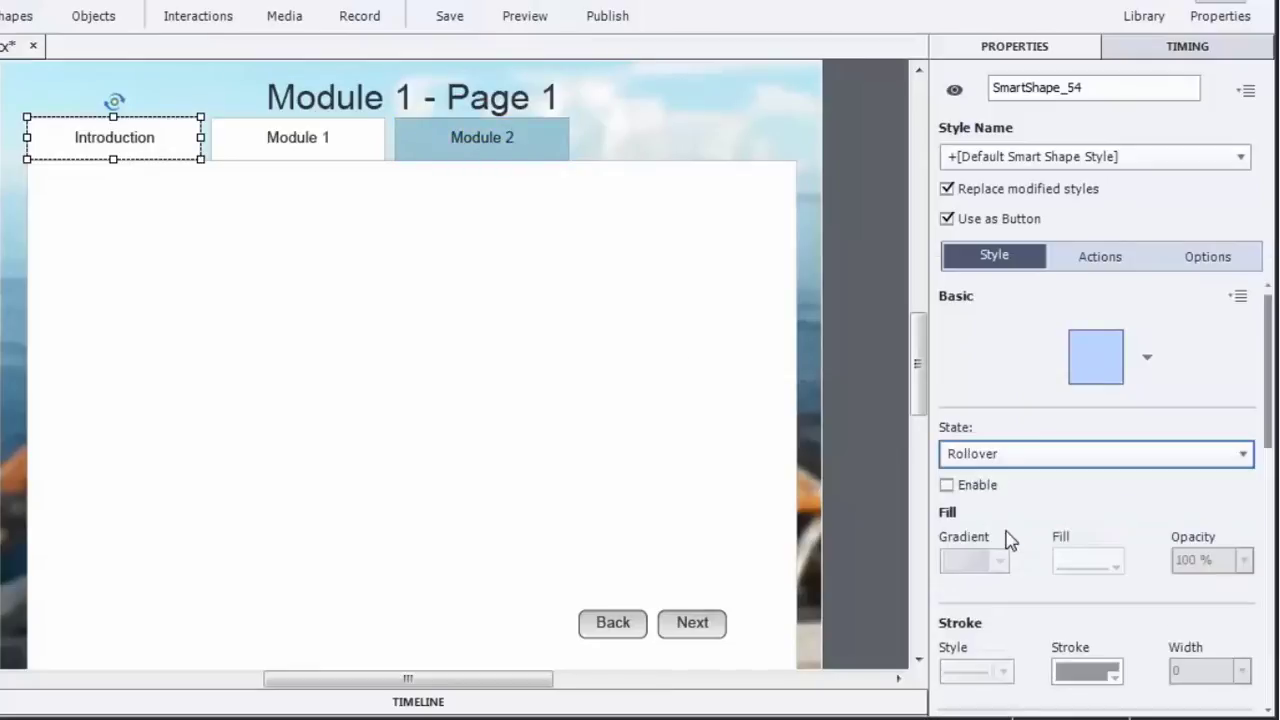
click(981, 487)
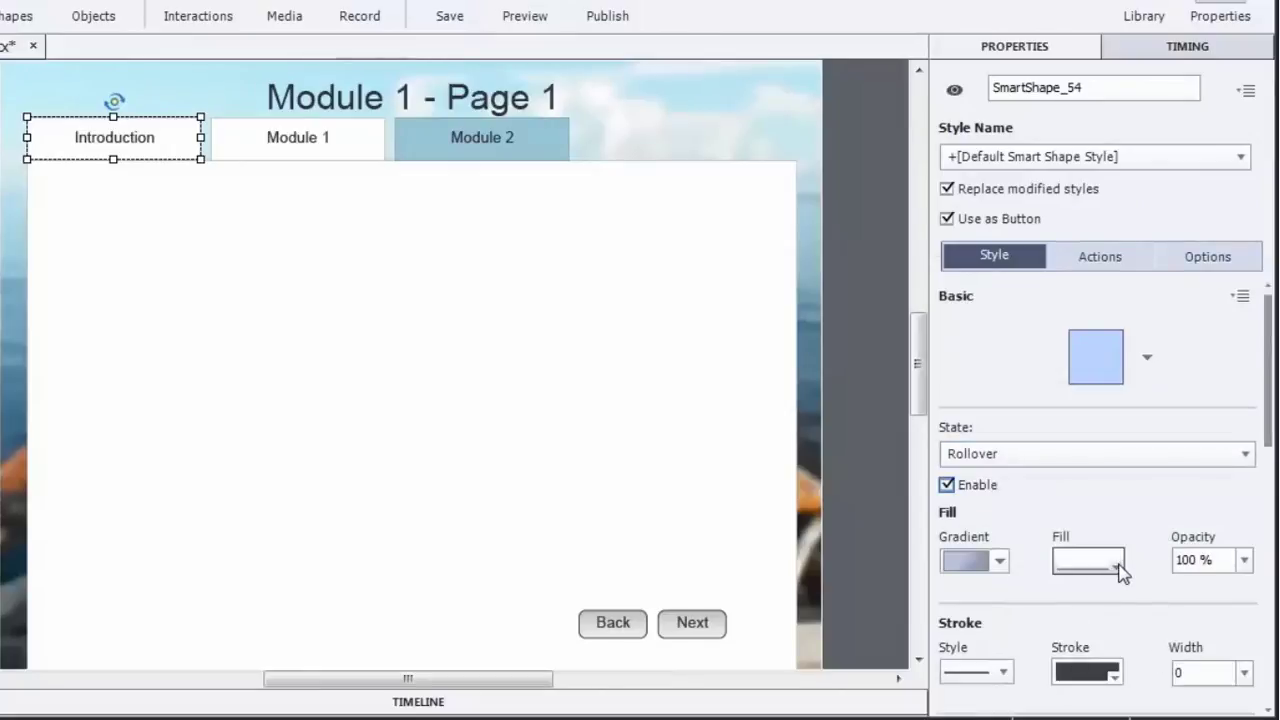
click(1118, 566)
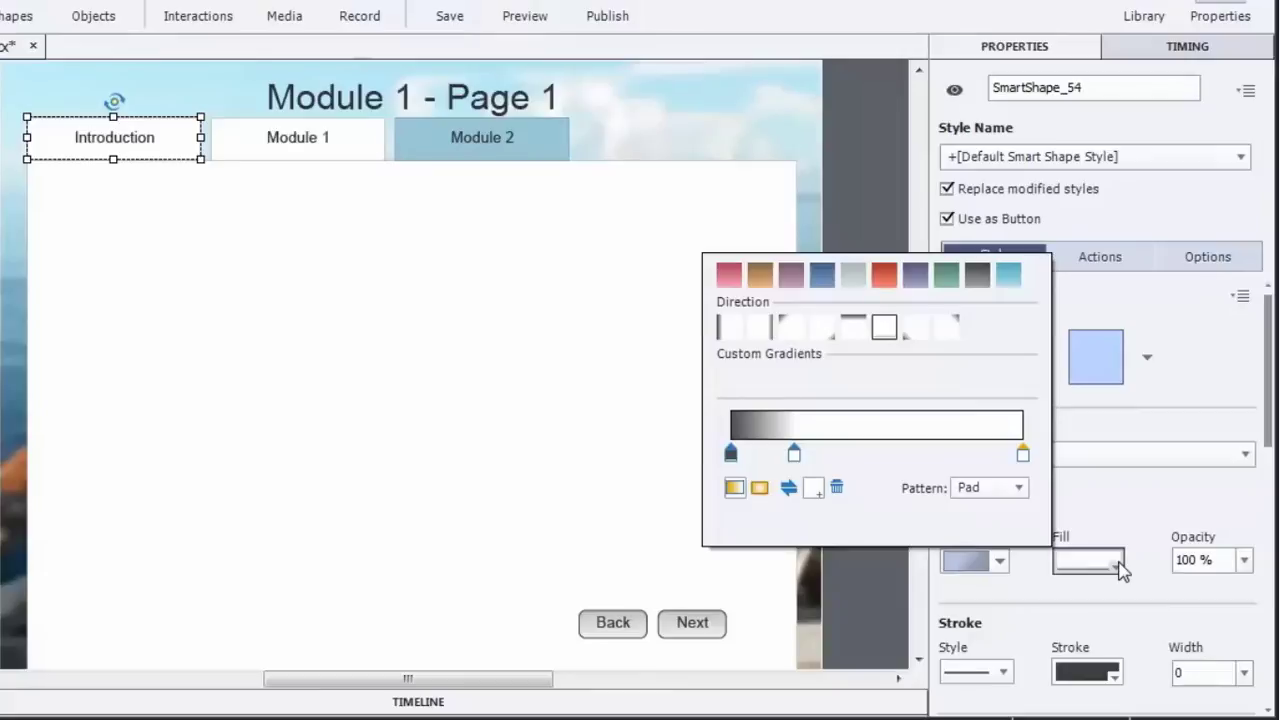
click(1115, 566)
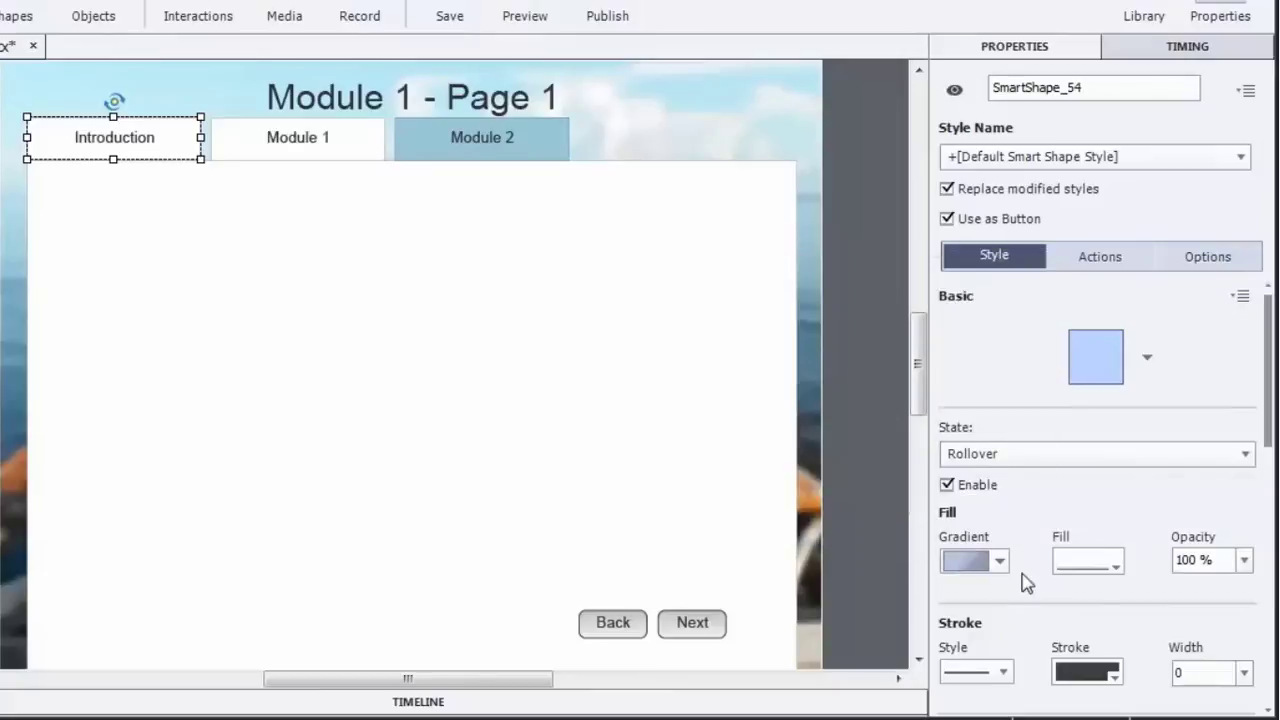
click(975, 562)
click(986, 600)
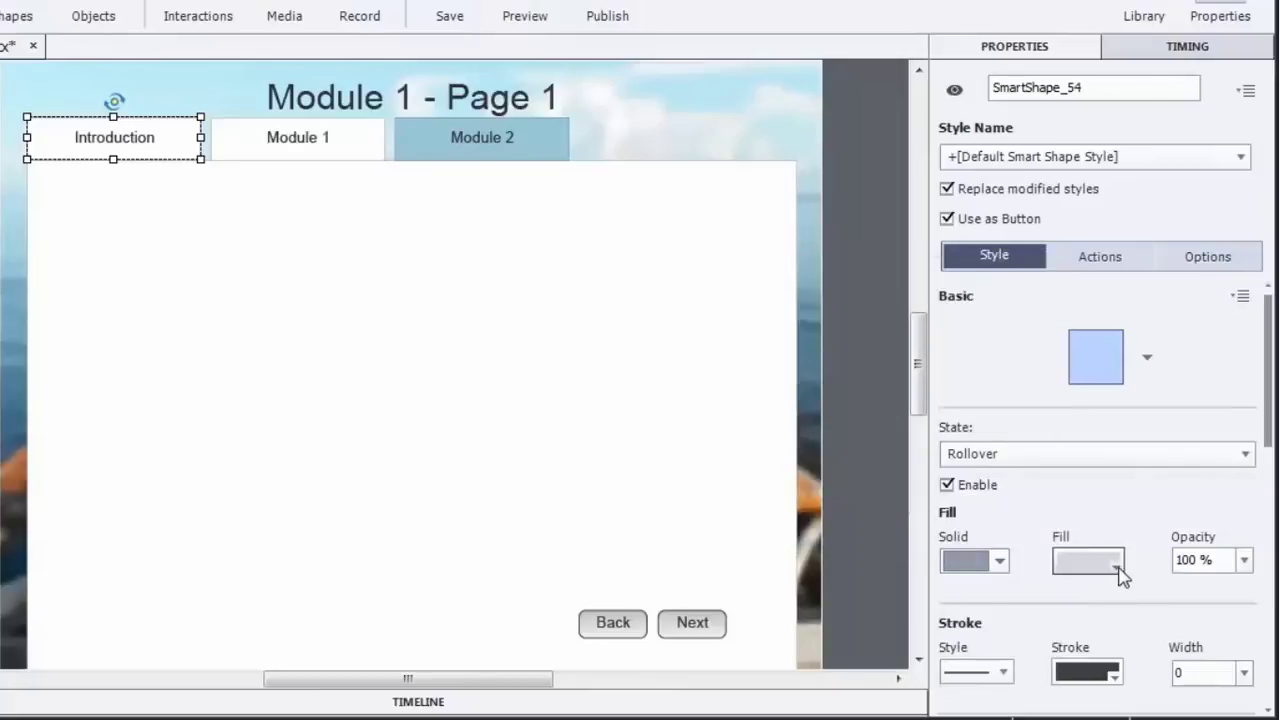
click(1117, 568)
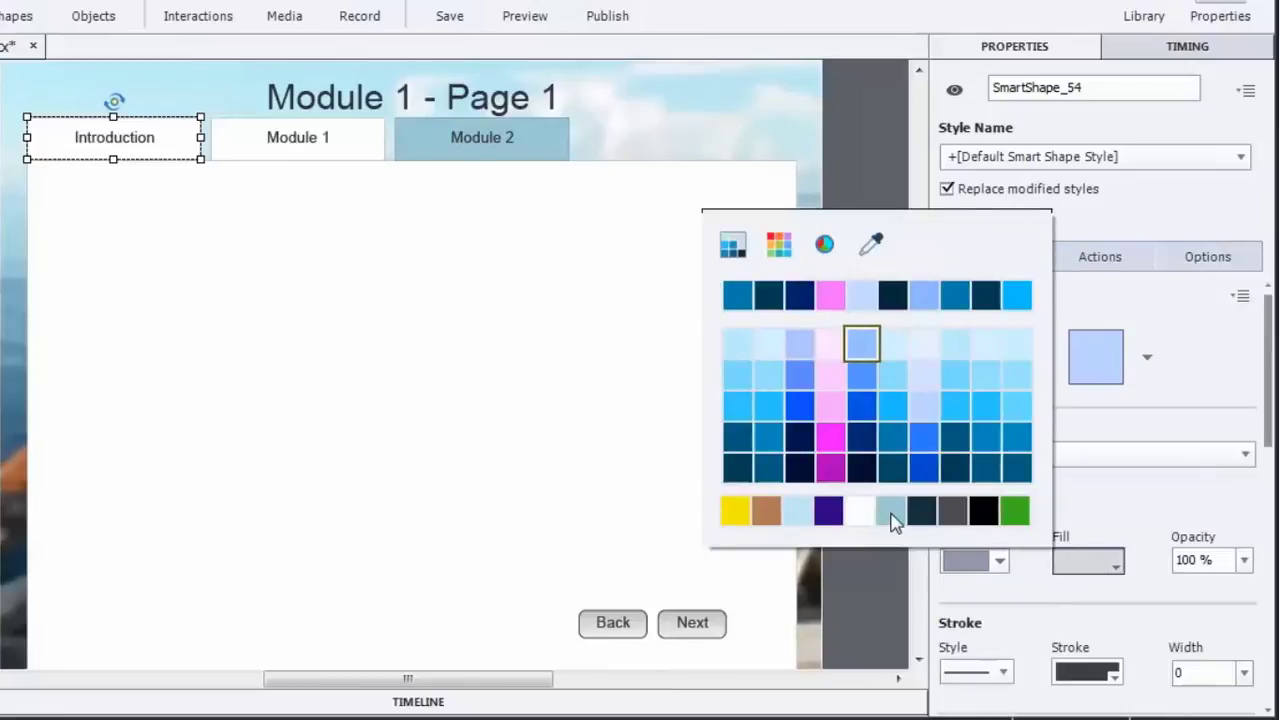
click(733, 512)
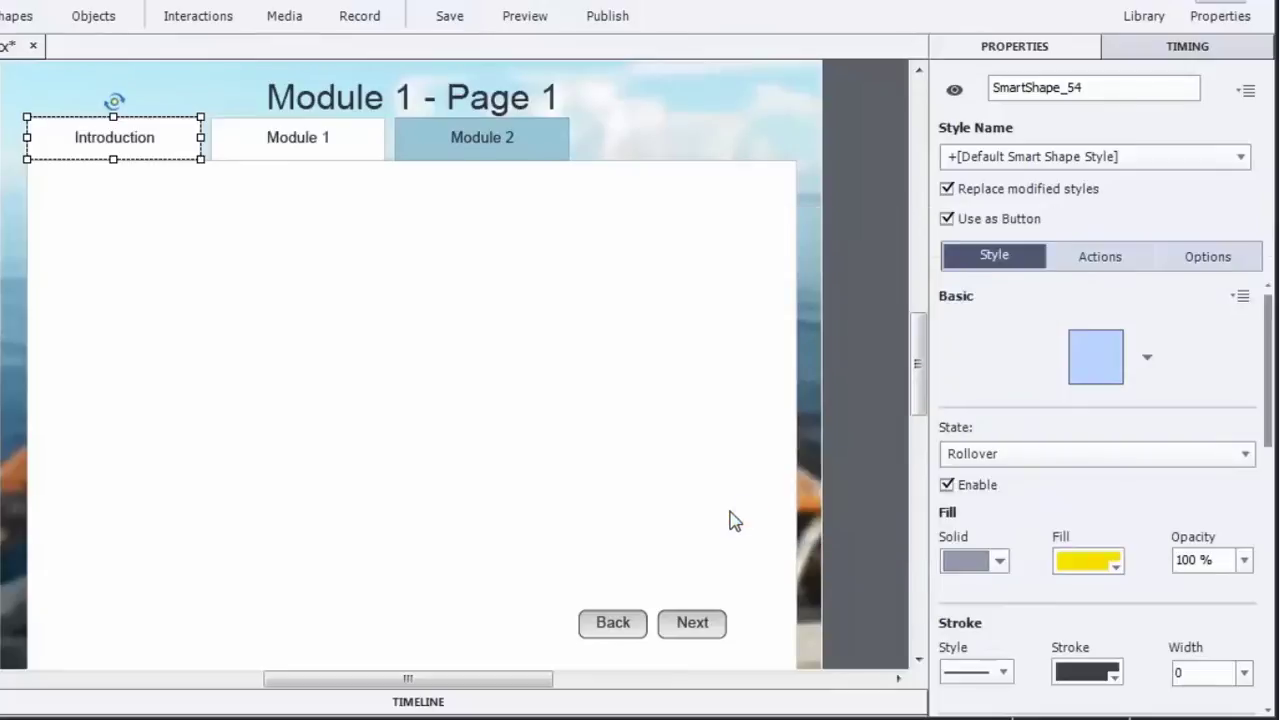
Set the Normal state fill of the Introduction tab on slide 3 to the light blue of the Module 2 tab and deselect it.
click(1048, 458)
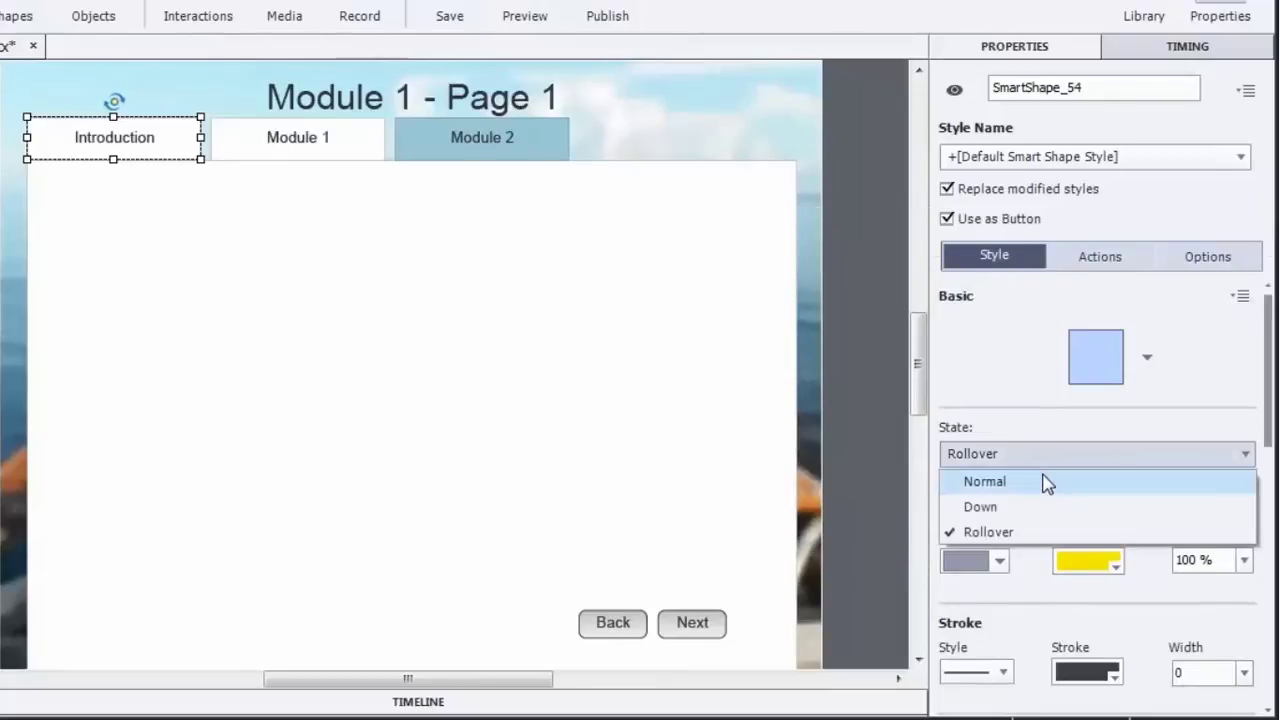
click(1046, 483)
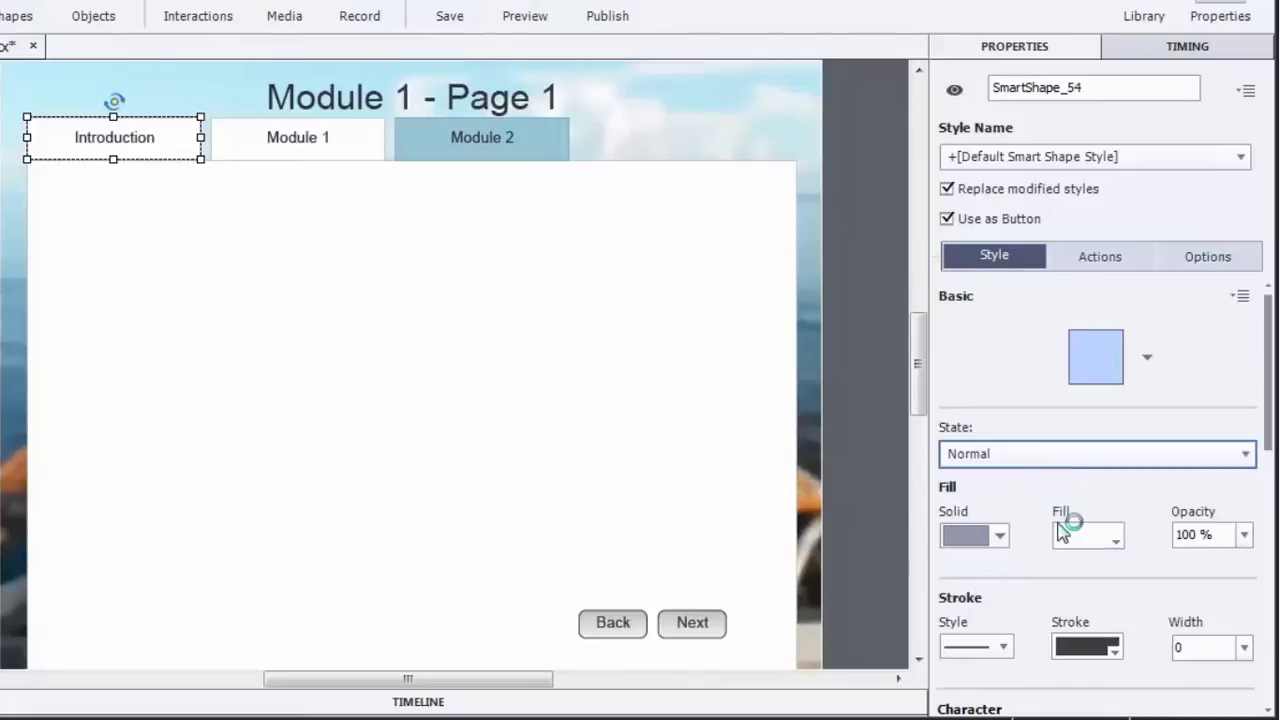
click(1118, 540)
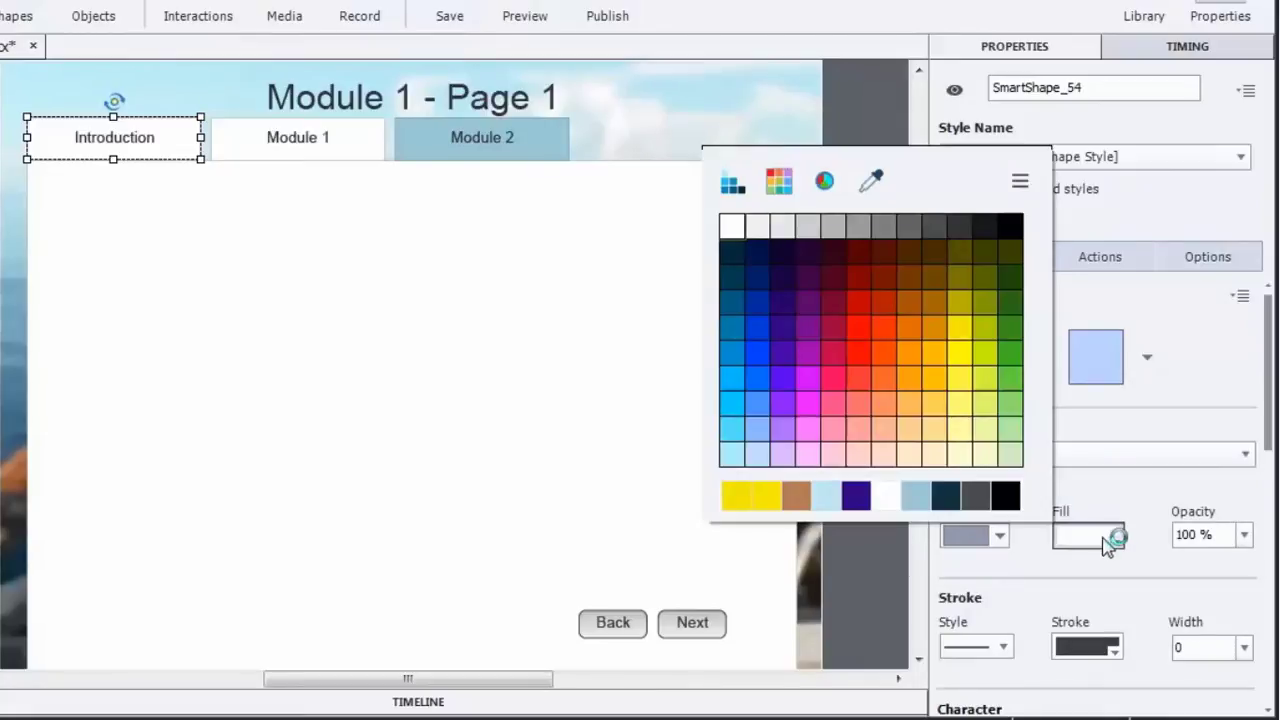
click(916, 496)
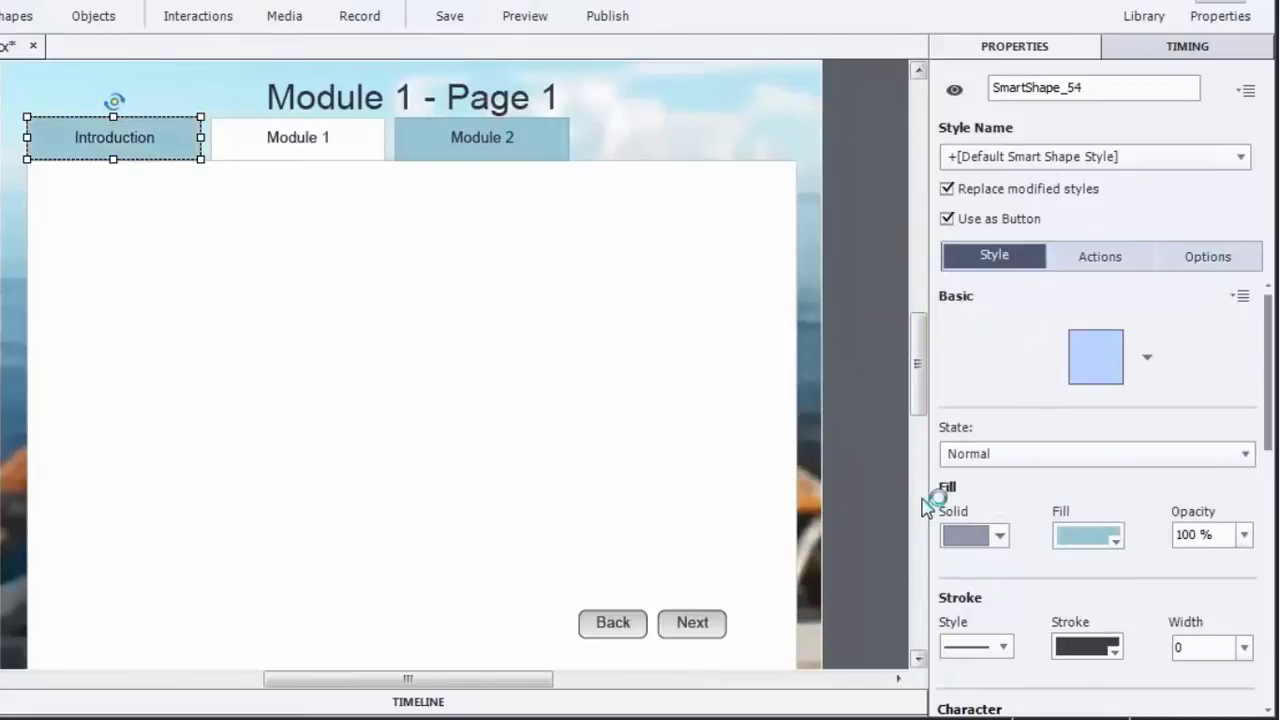
click(523, 378)
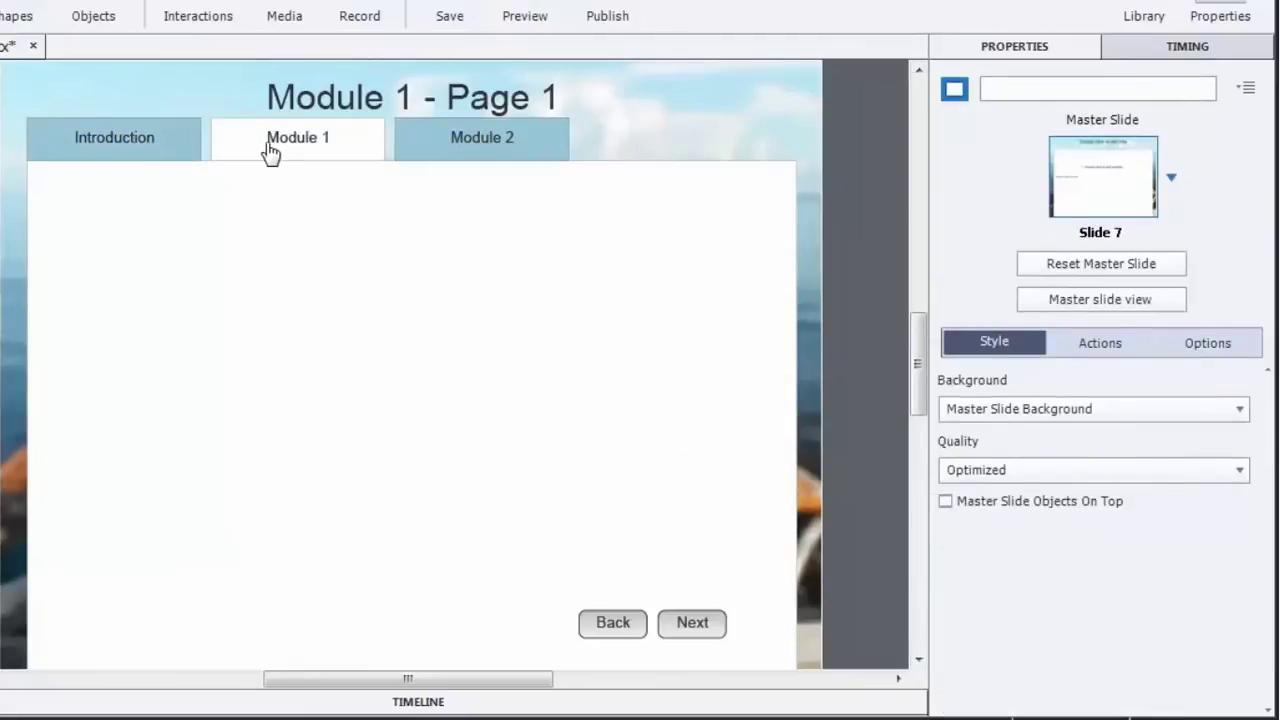
Set the On Success action of the Introduction tab on slide 3 to Jump to slide, targeting 1 Slide 1.
click(150, 157)
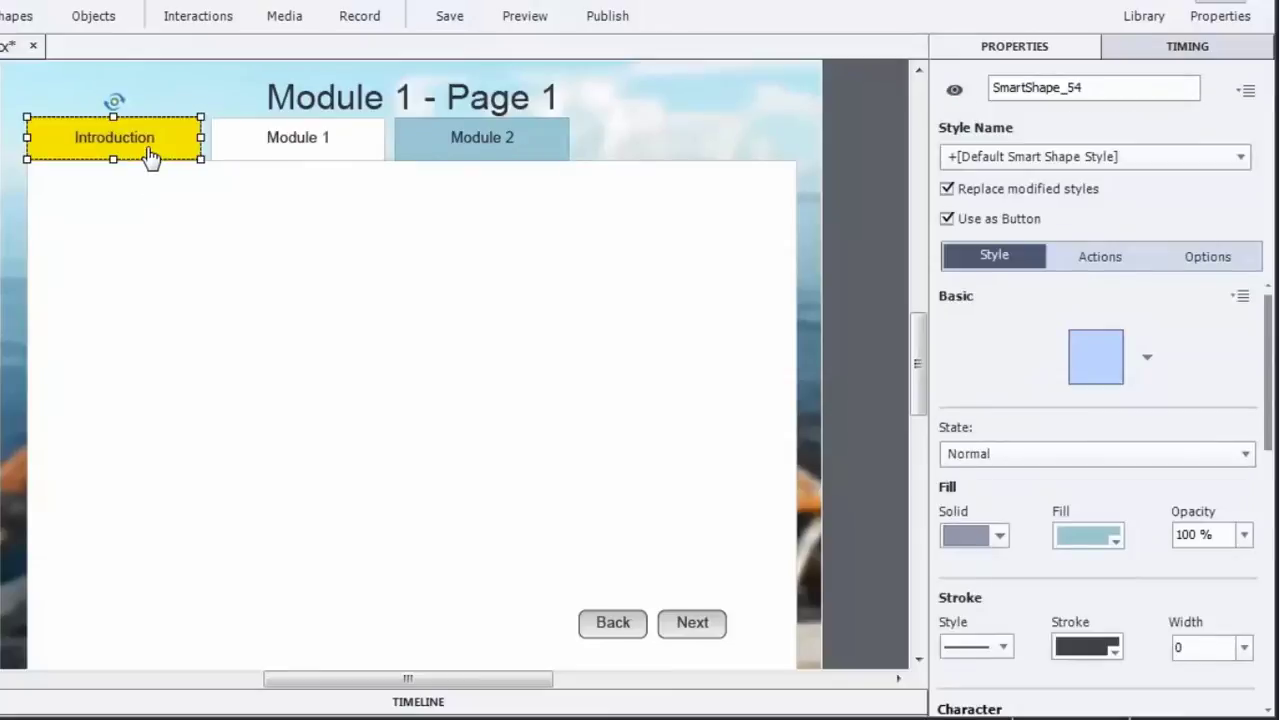
click(1102, 261)
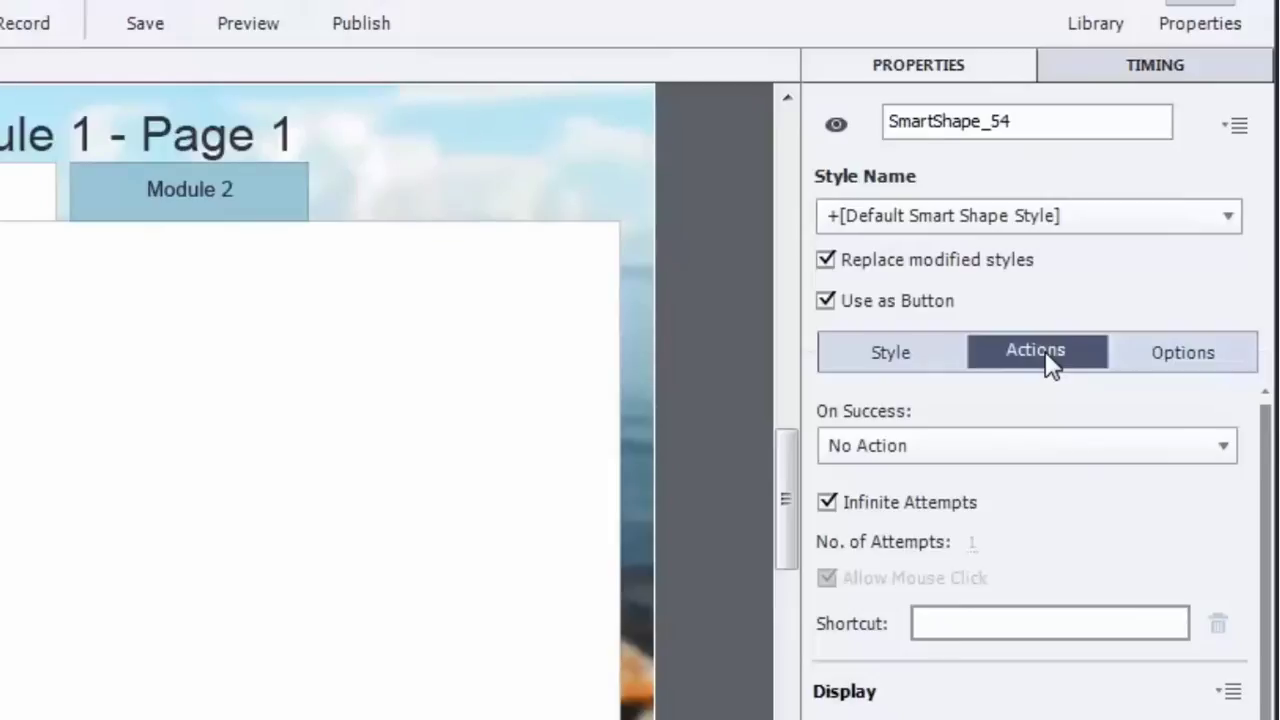
click(1010, 447)
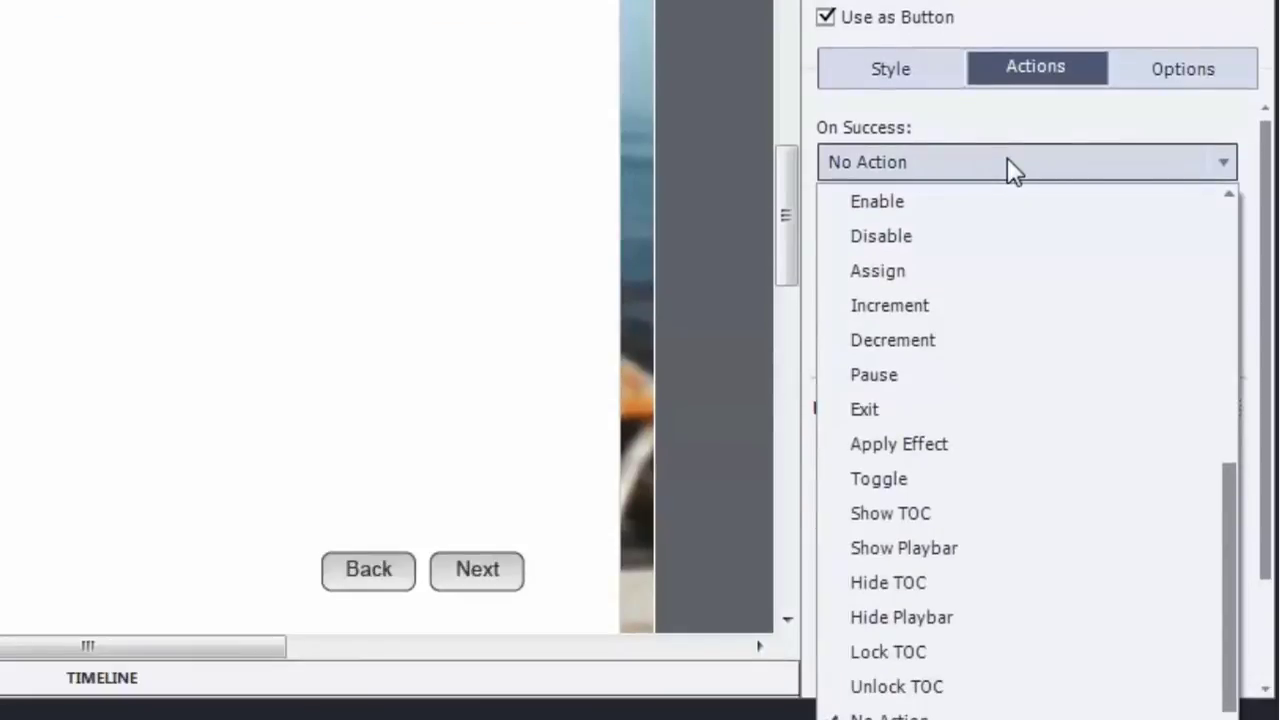
scroll(1065, 285, up, 5)
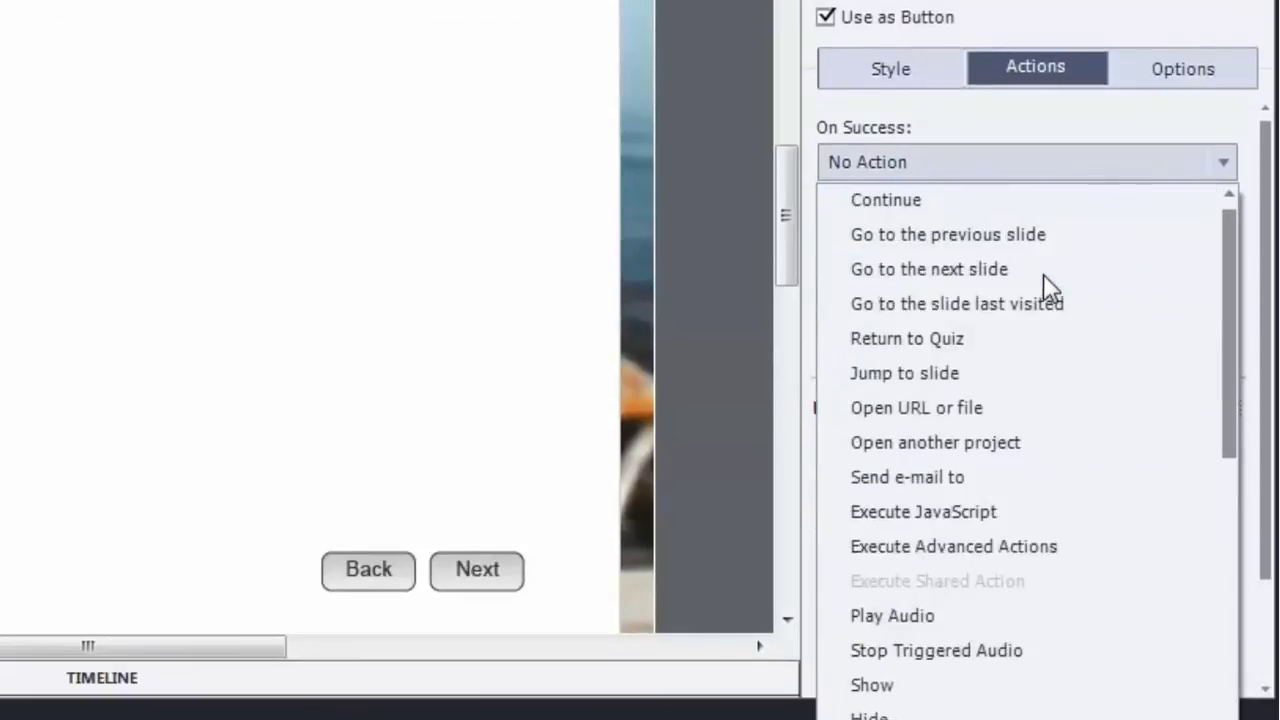
click(956, 375)
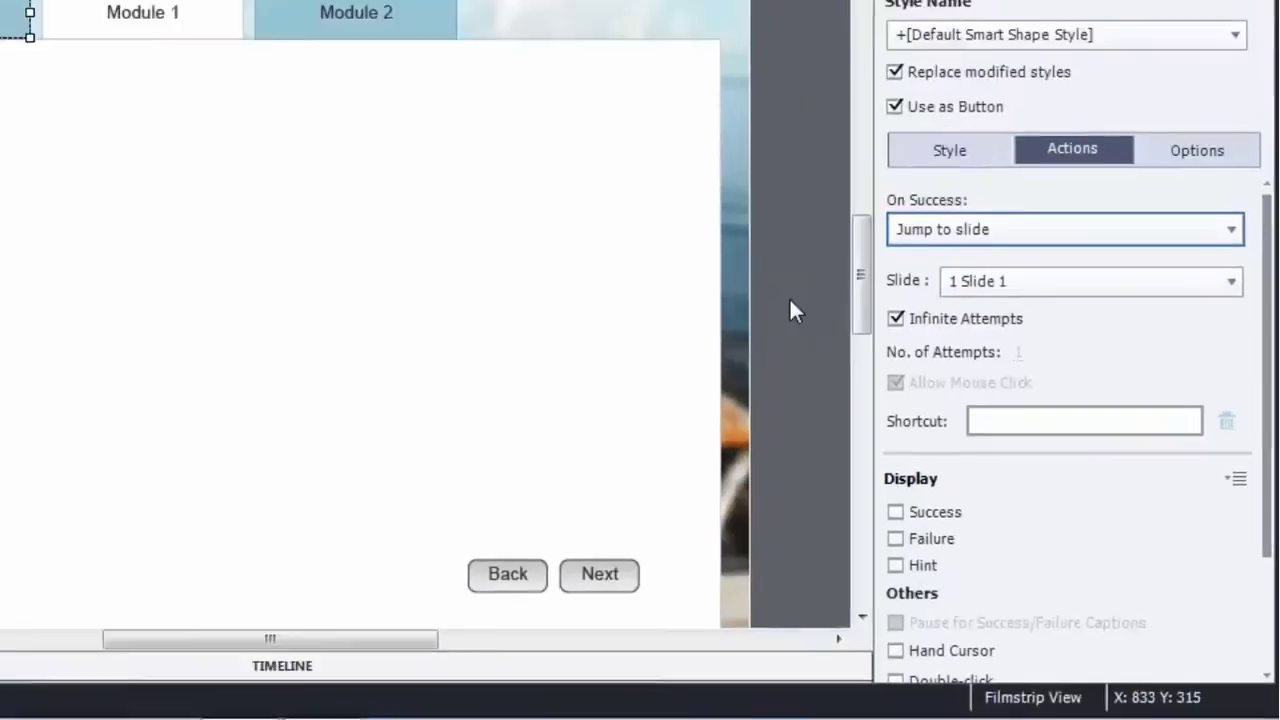
click(702, 262)
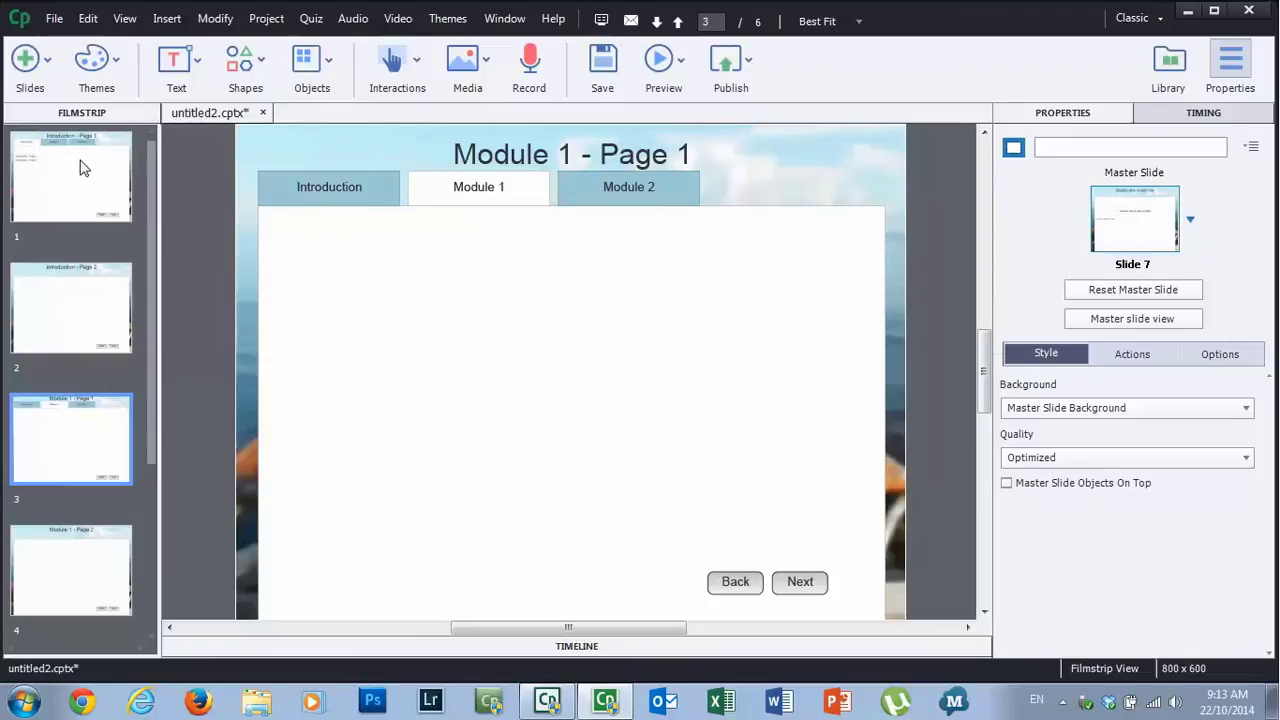
Copy the Introduction tab from slide 3 and paste it onto slide 5, Module 2 - Page 1.
drag(150, 208, 138, 354)
click(330, 192)
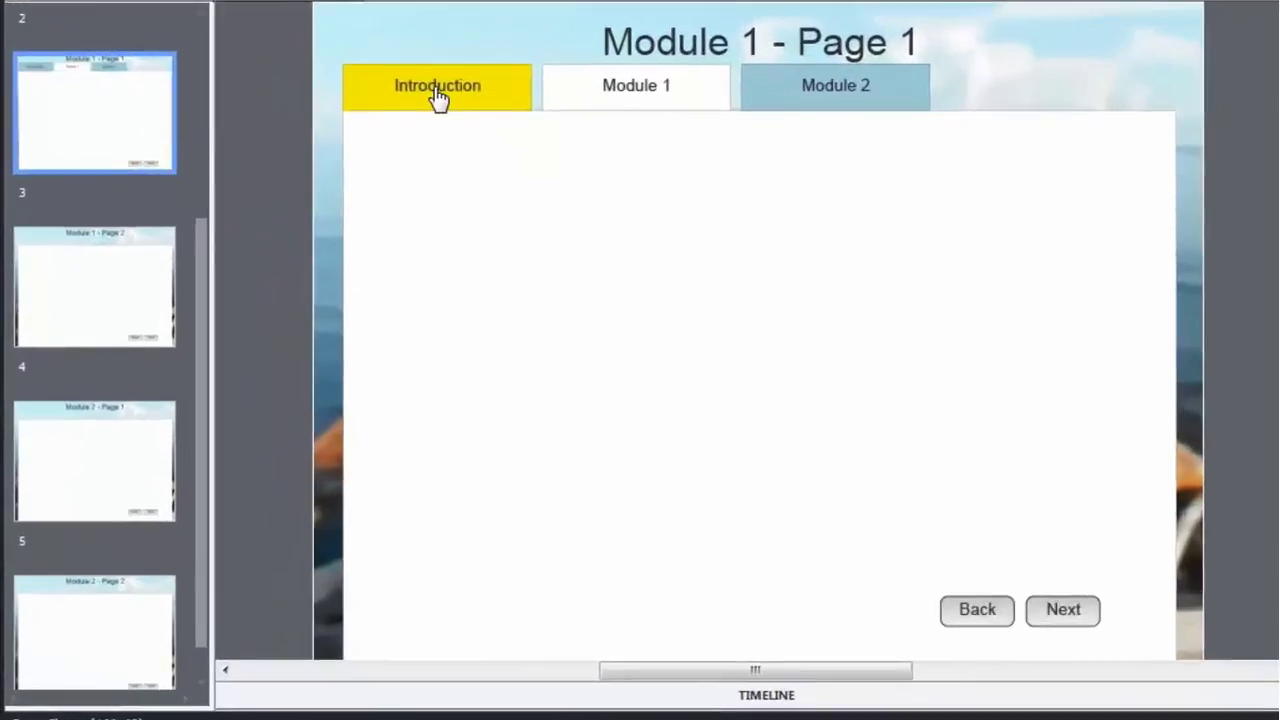
click(438, 97)
right_click(438, 97)
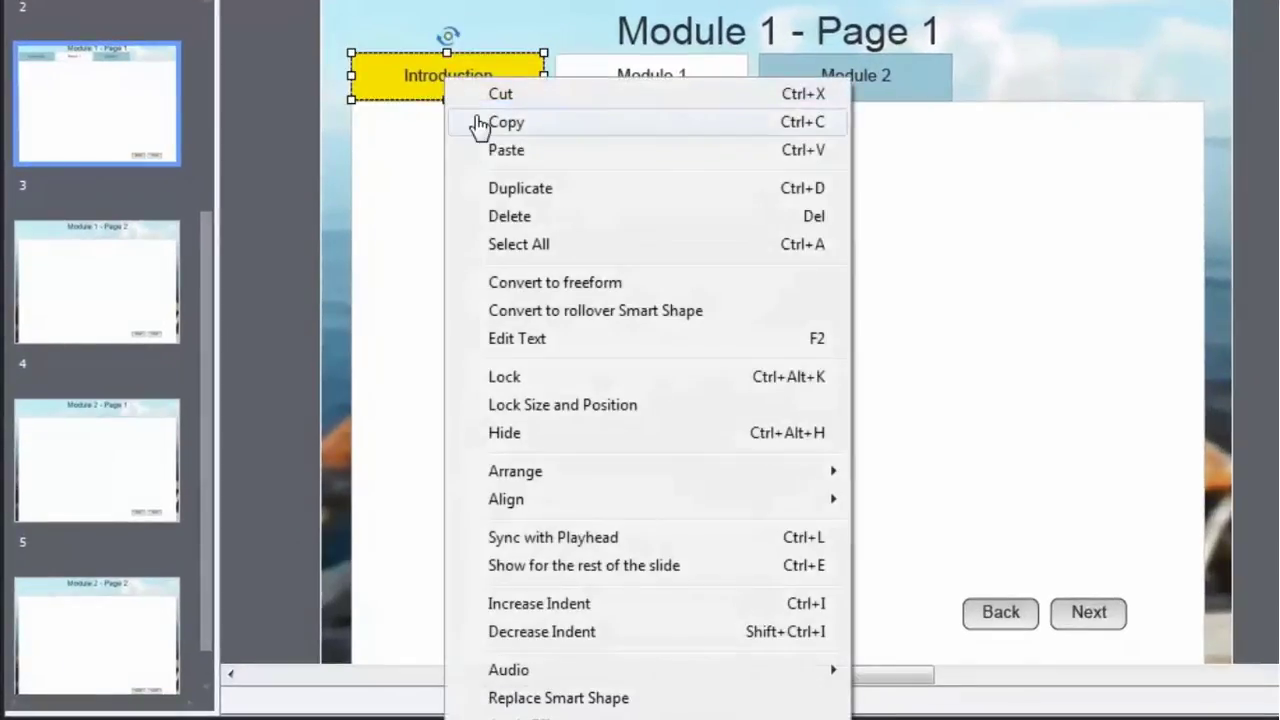
click(480, 124)
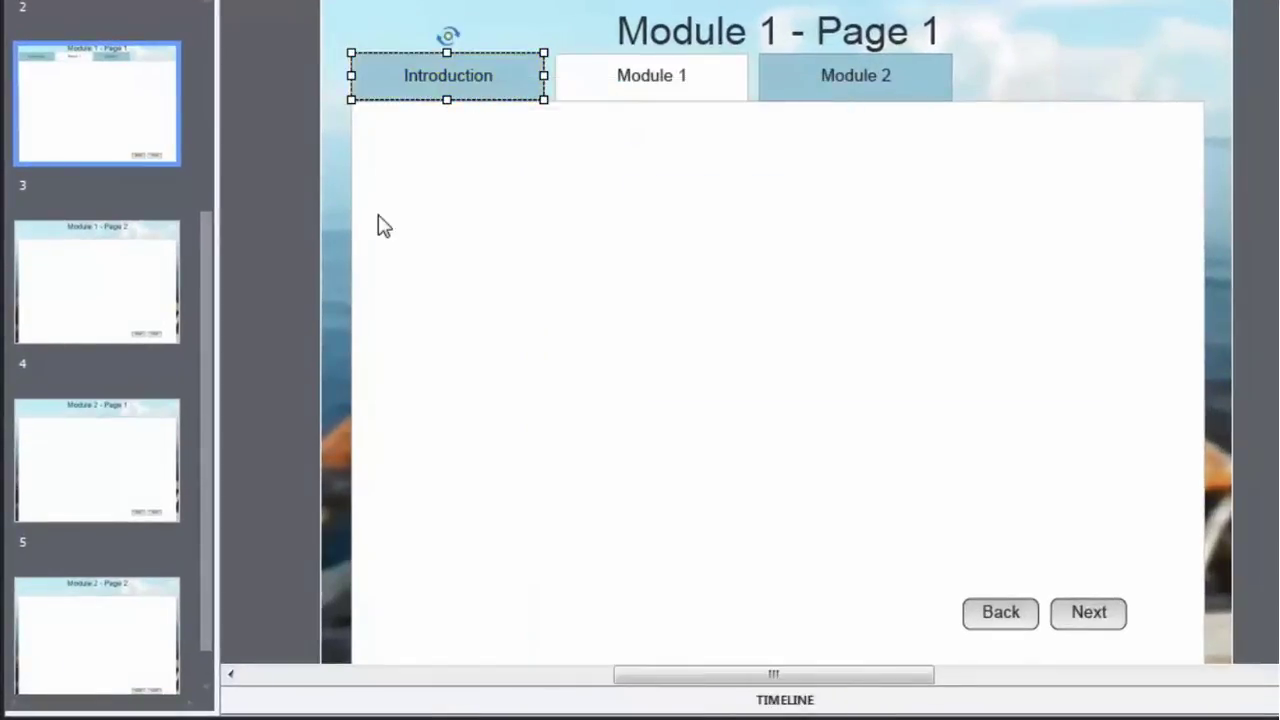
click(157, 442)
right_click(261, 104)
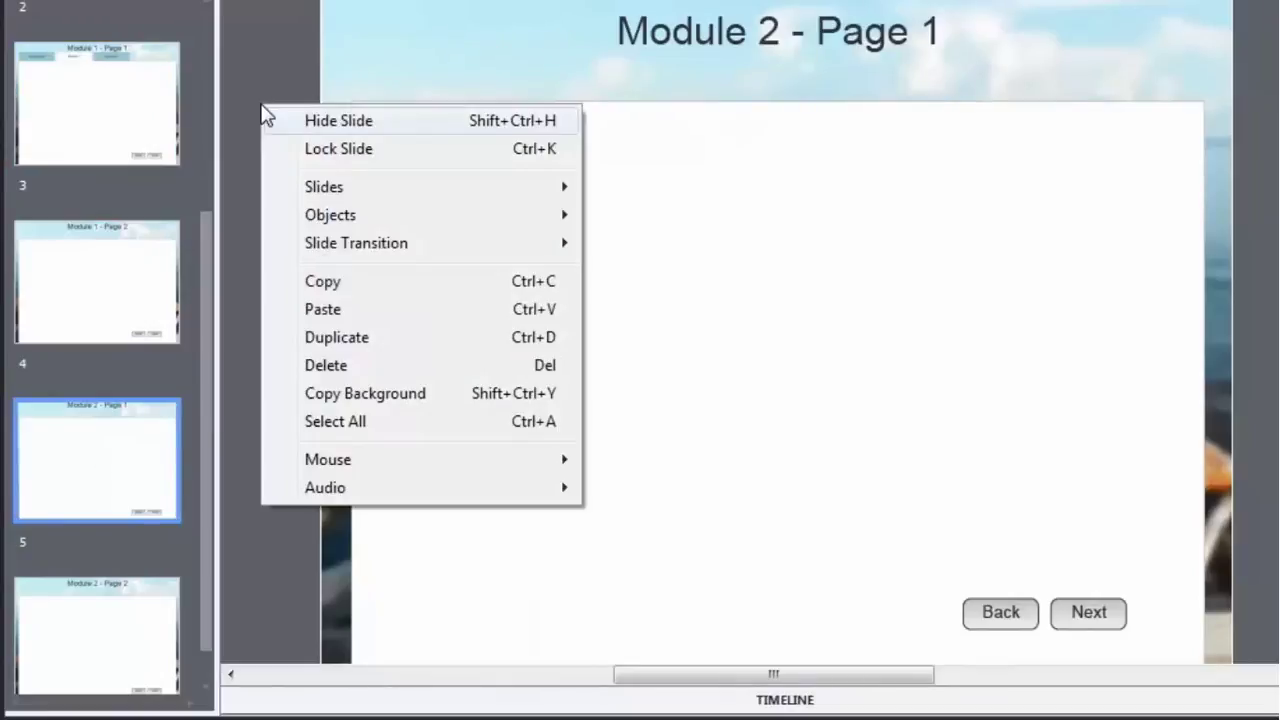
click(324, 310)
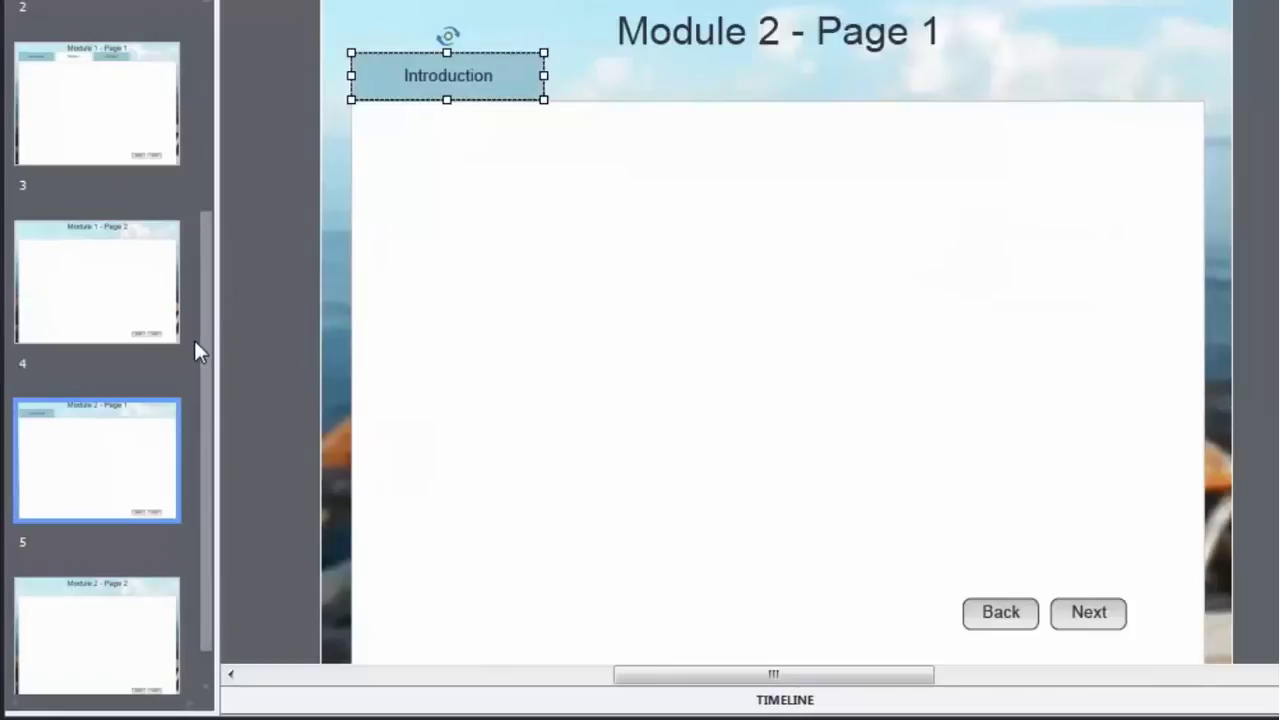
Copy the Module 1 tab from slide 1 and paste it onto slide 5, Module 2 - Page 1.
drag(201, 340, 202, 68)
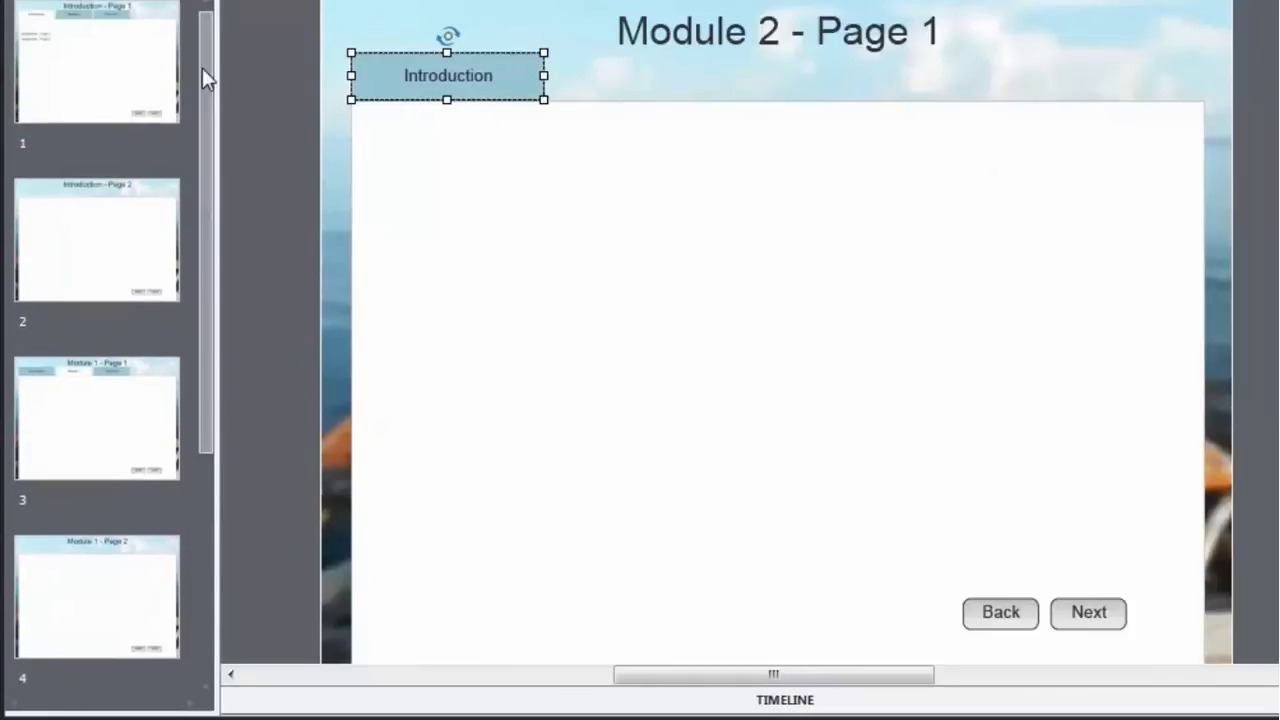
click(125, 53)
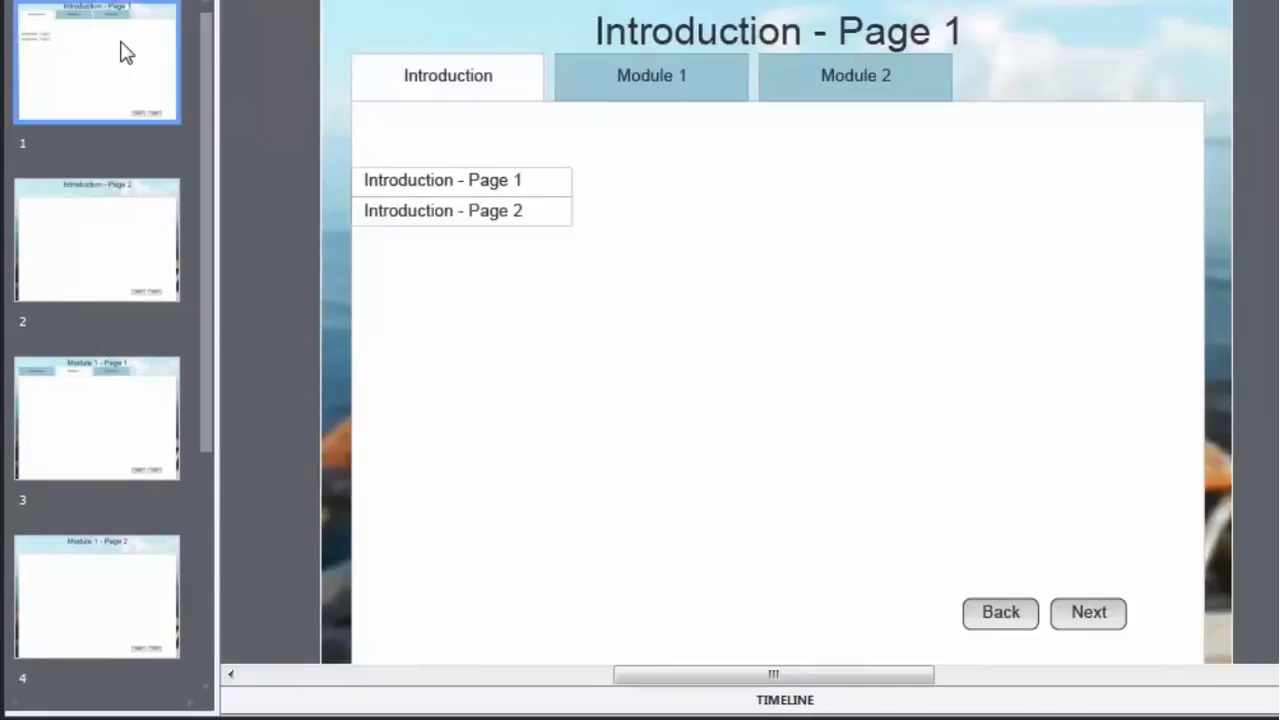
right_click(671, 80)
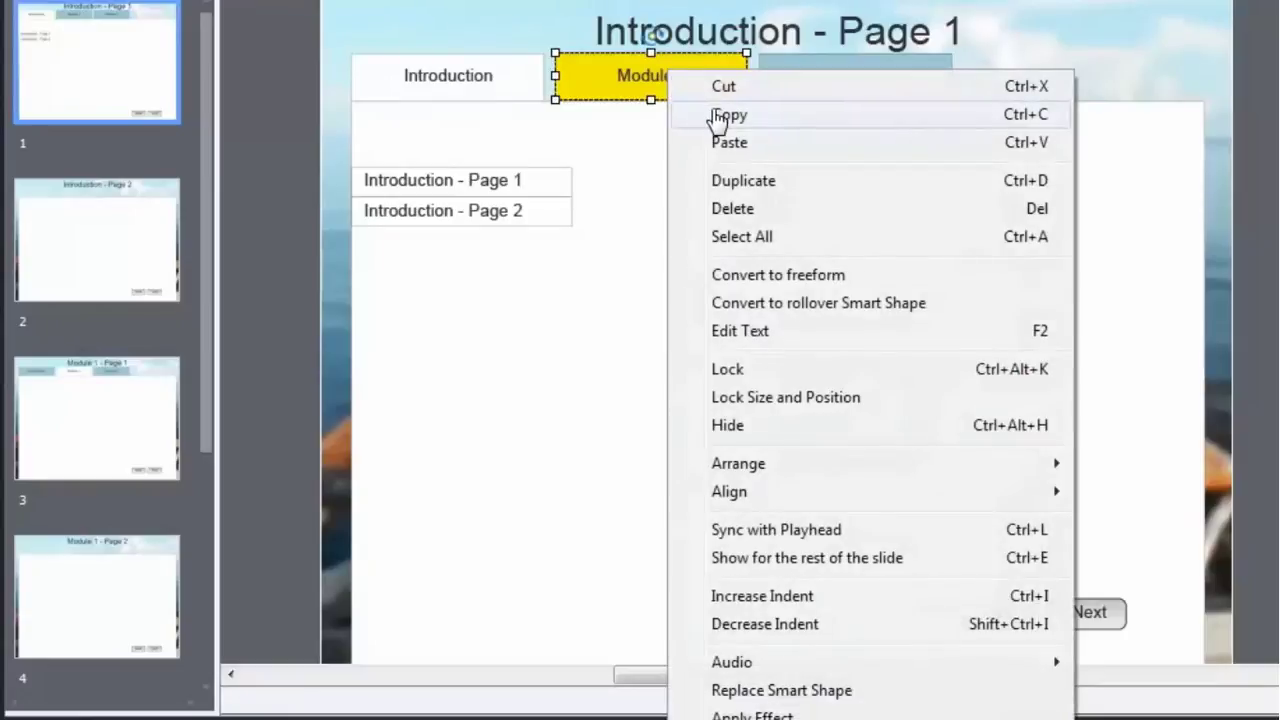
click(700, 114)
drag(207, 69, 199, 312)
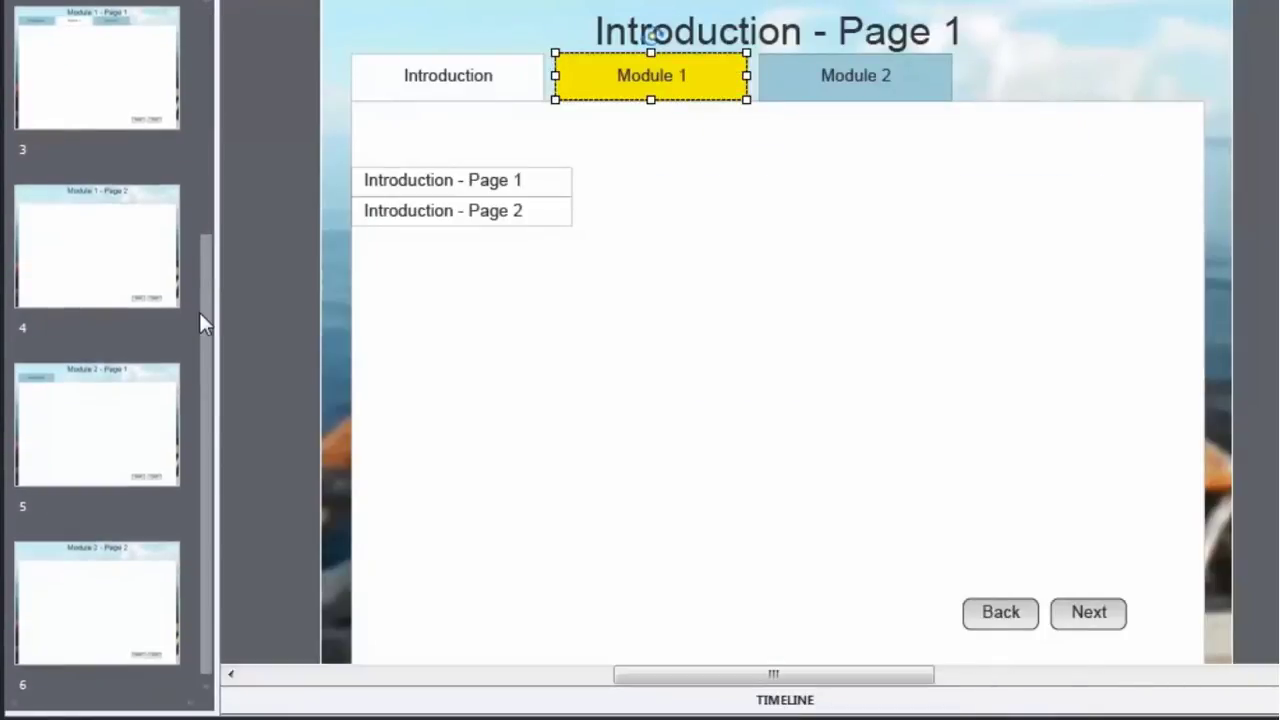
click(103, 415)
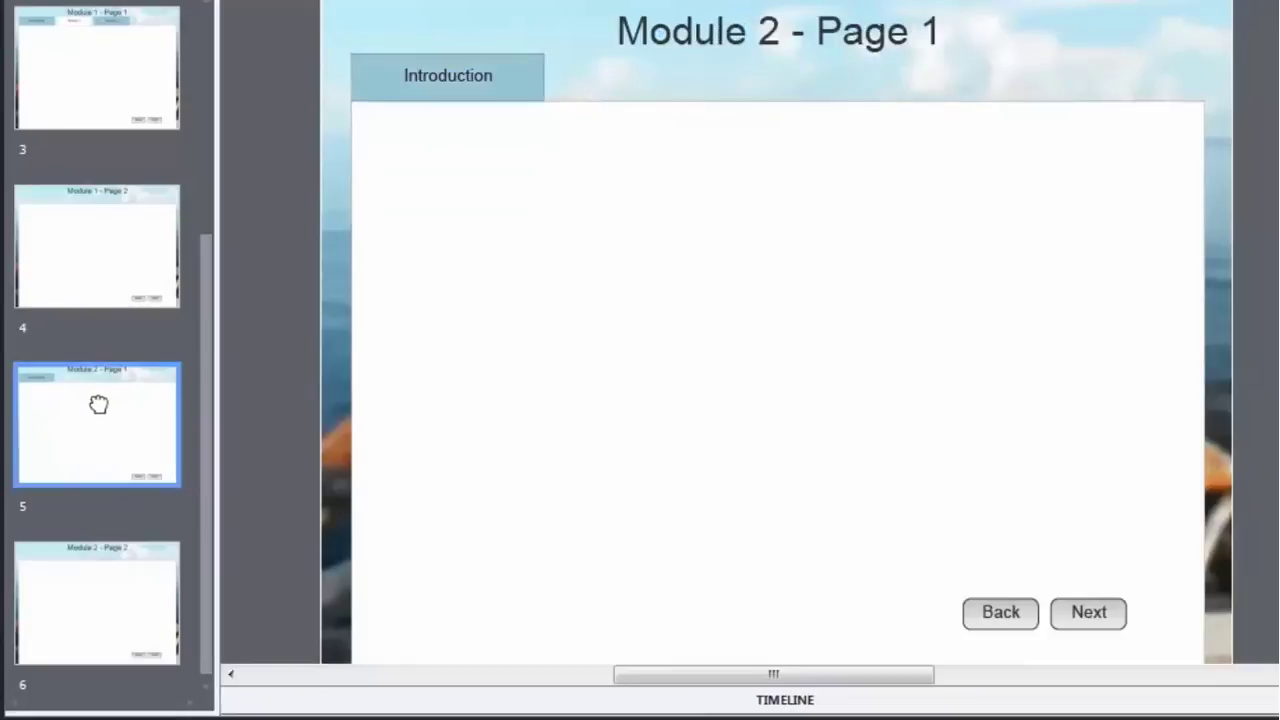
right_click(264, 104)
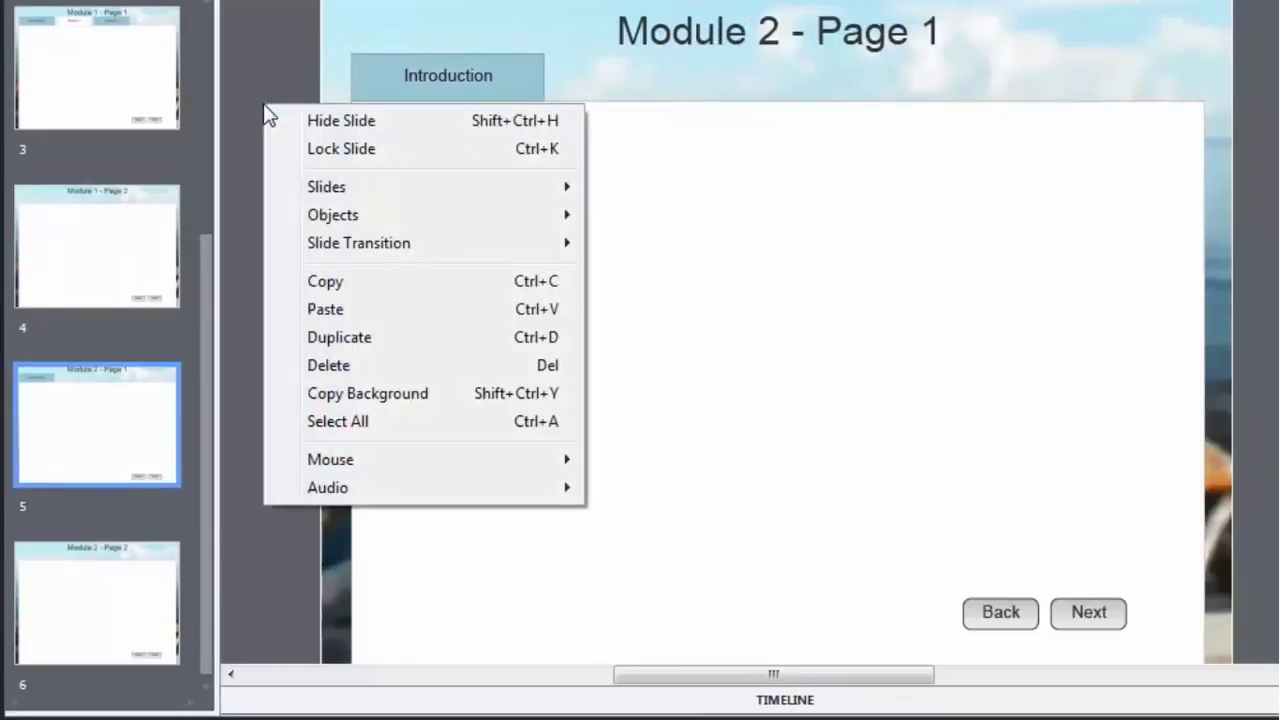
click(326, 309)
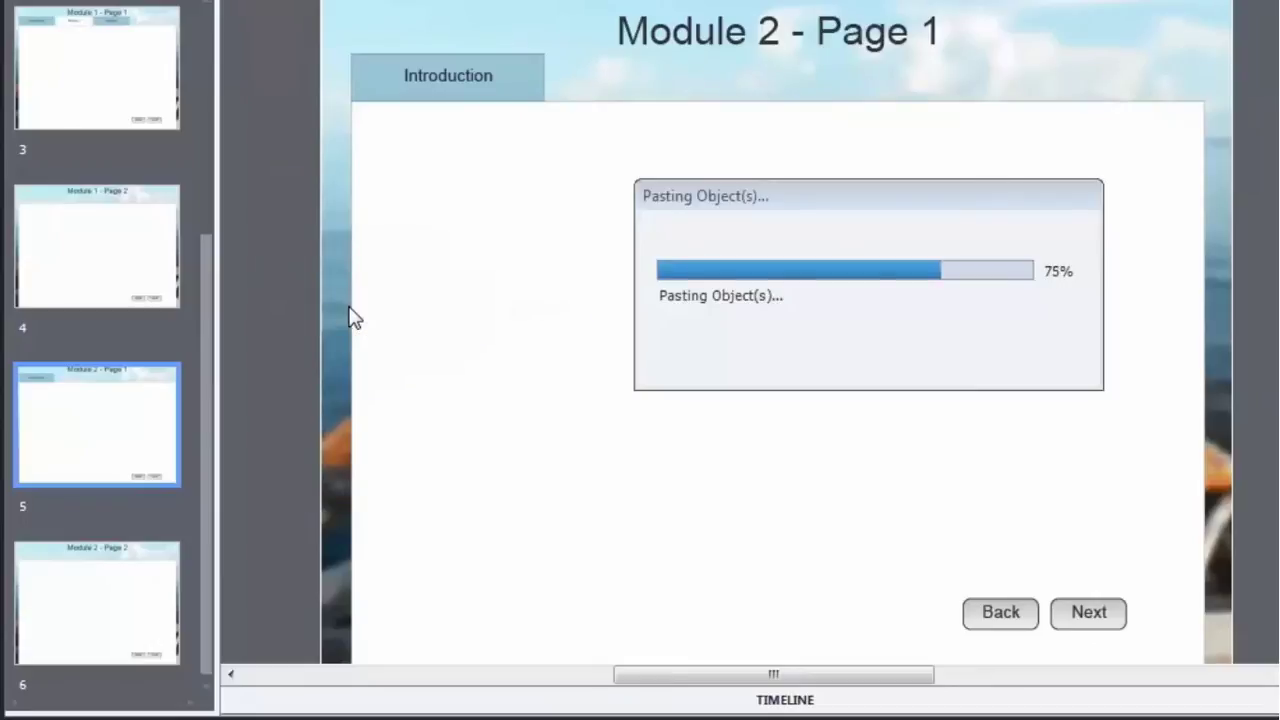
Copy the Module 2 tab from slide 1 and paste it onto slide 5, Module 2 - Page 1.
drag(208, 287, 211, 27)
click(131, 43)
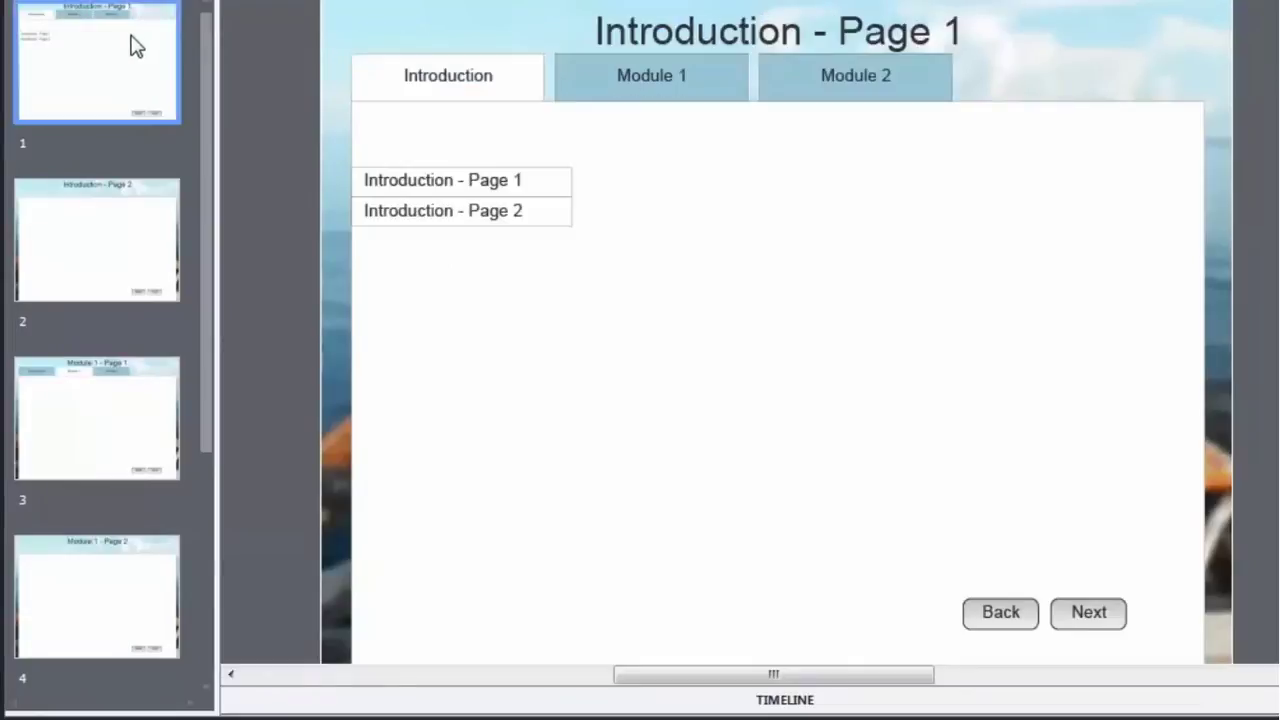
right_click(873, 86)
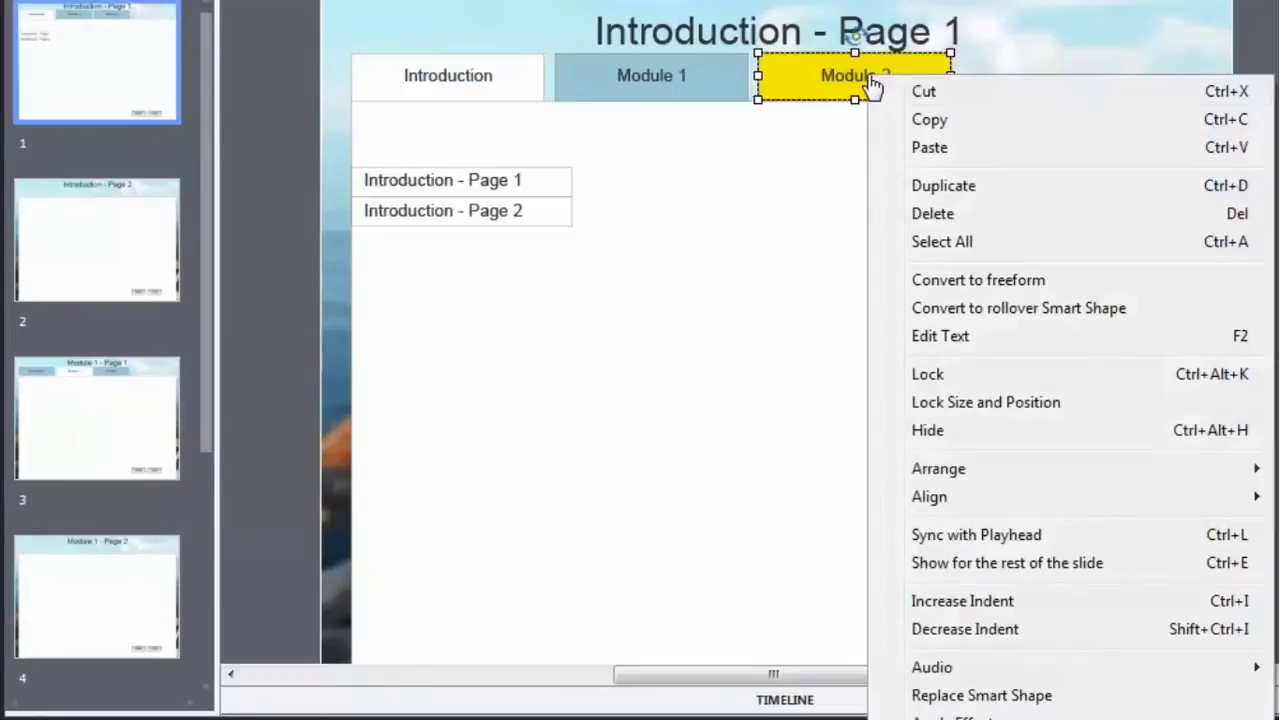
click(913, 121)
drag(203, 118, 213, 430)
click(154, 407)
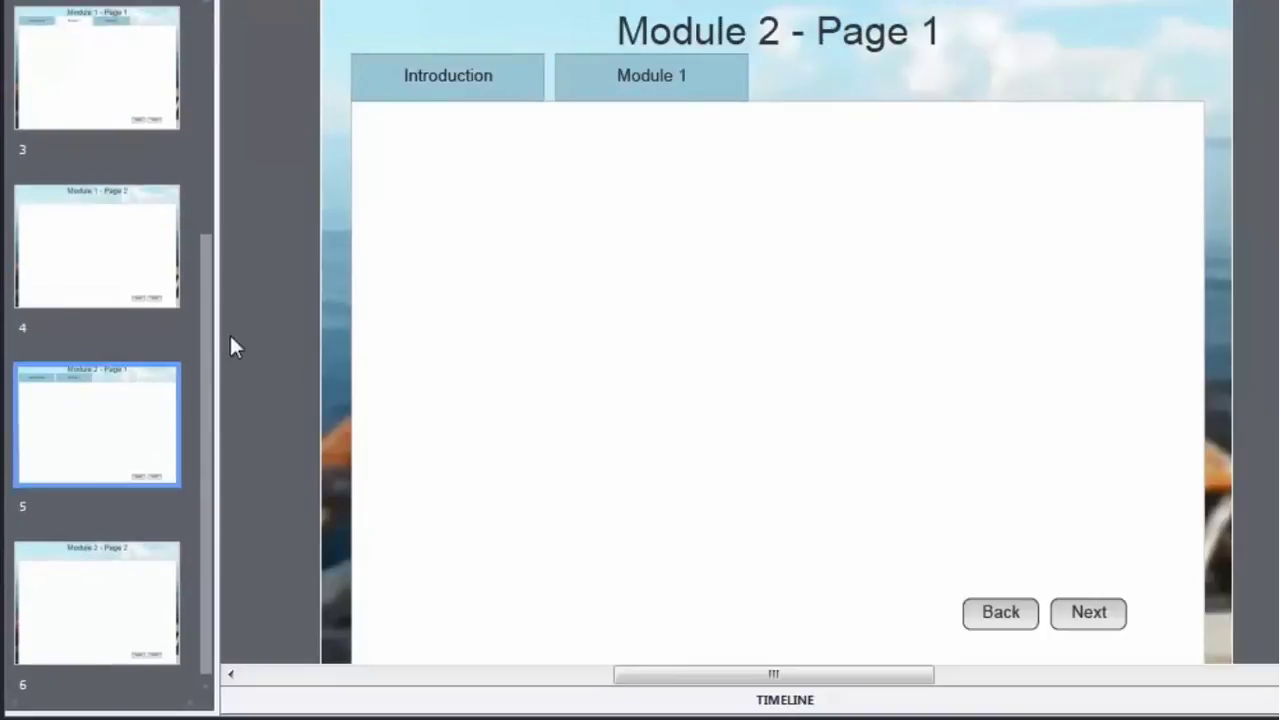
right_click(275, 219)
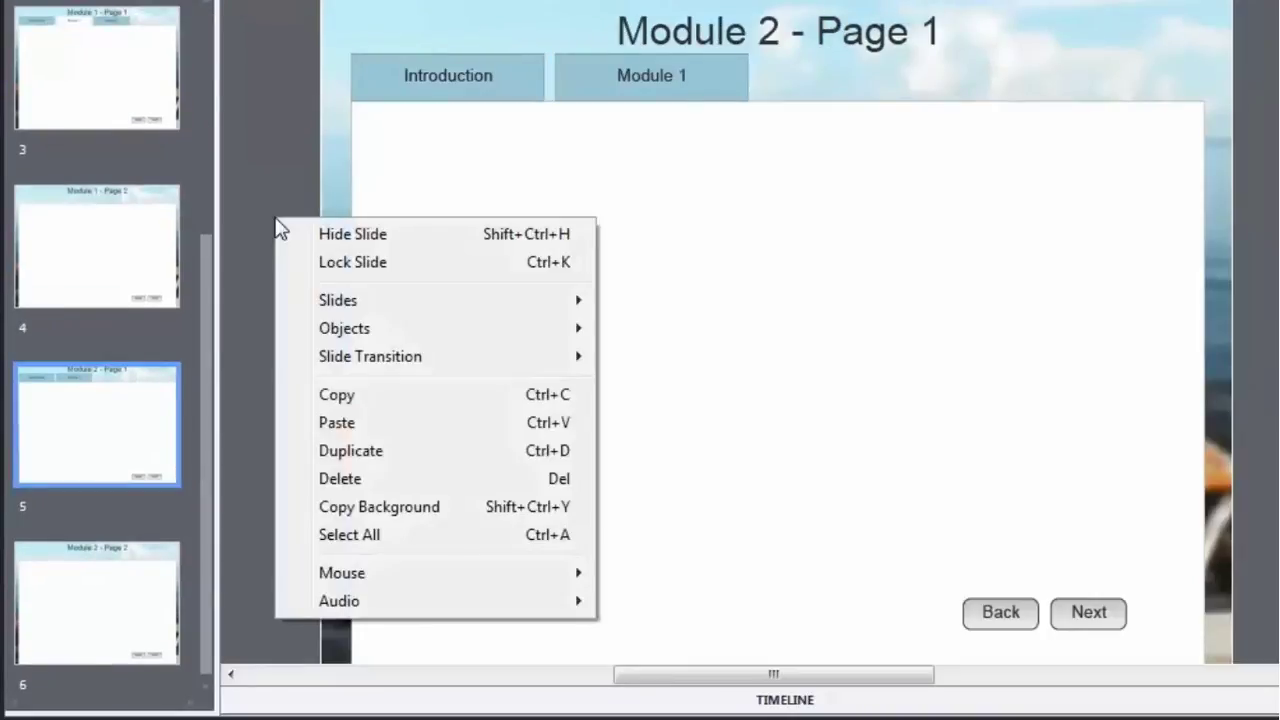
click(335, 421)
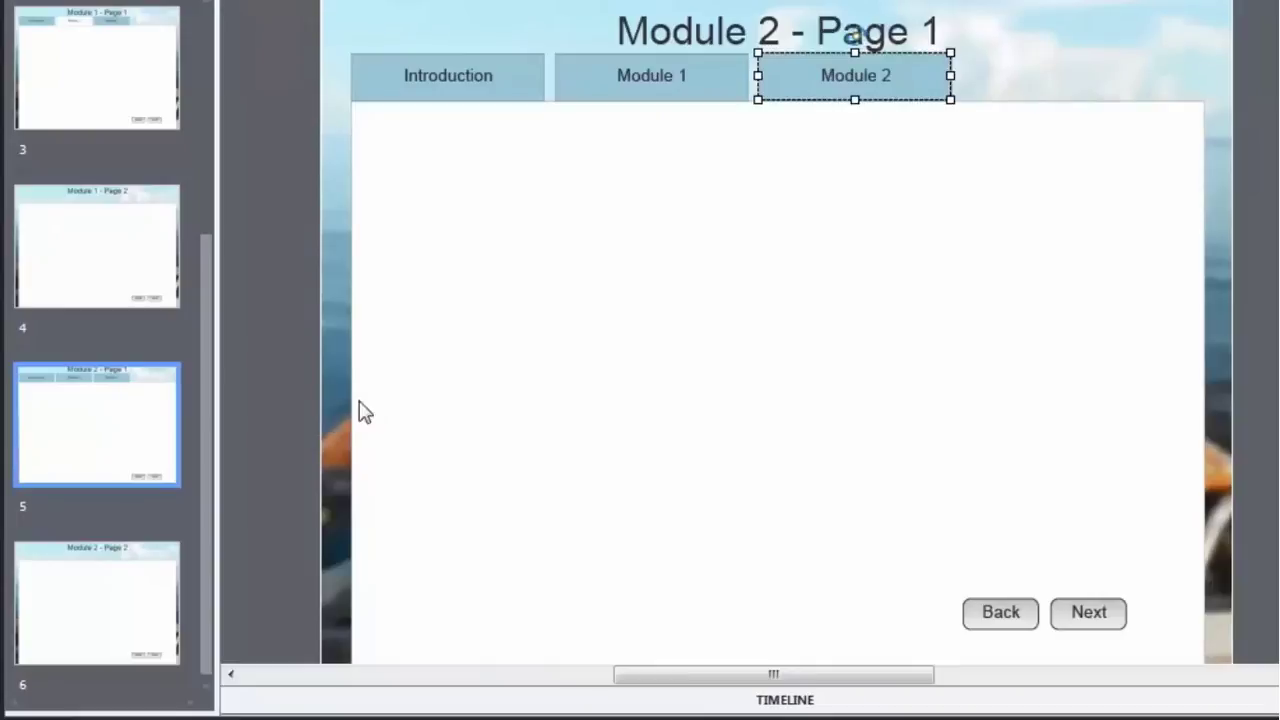
click(257, 220)
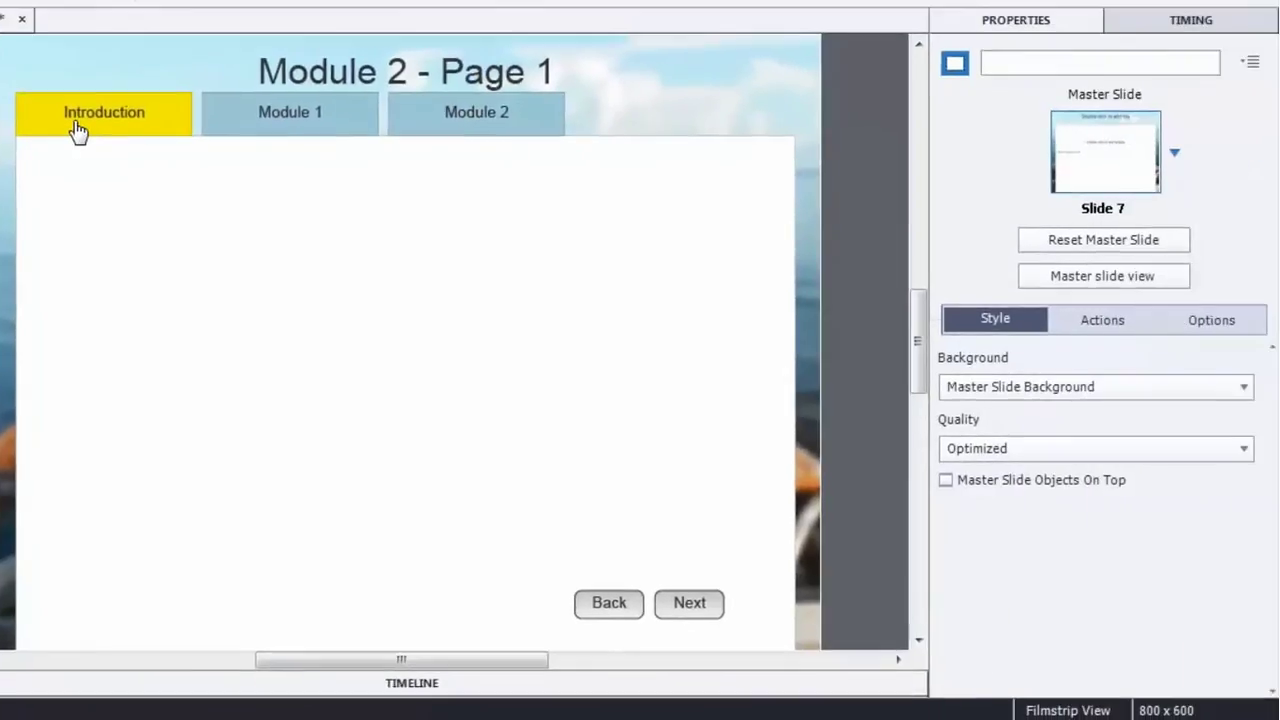
Check the Introduction and Module 1 tab actions on slide 5, and set the Module 2 tab's On Success action to No Action.
click(73, 117)
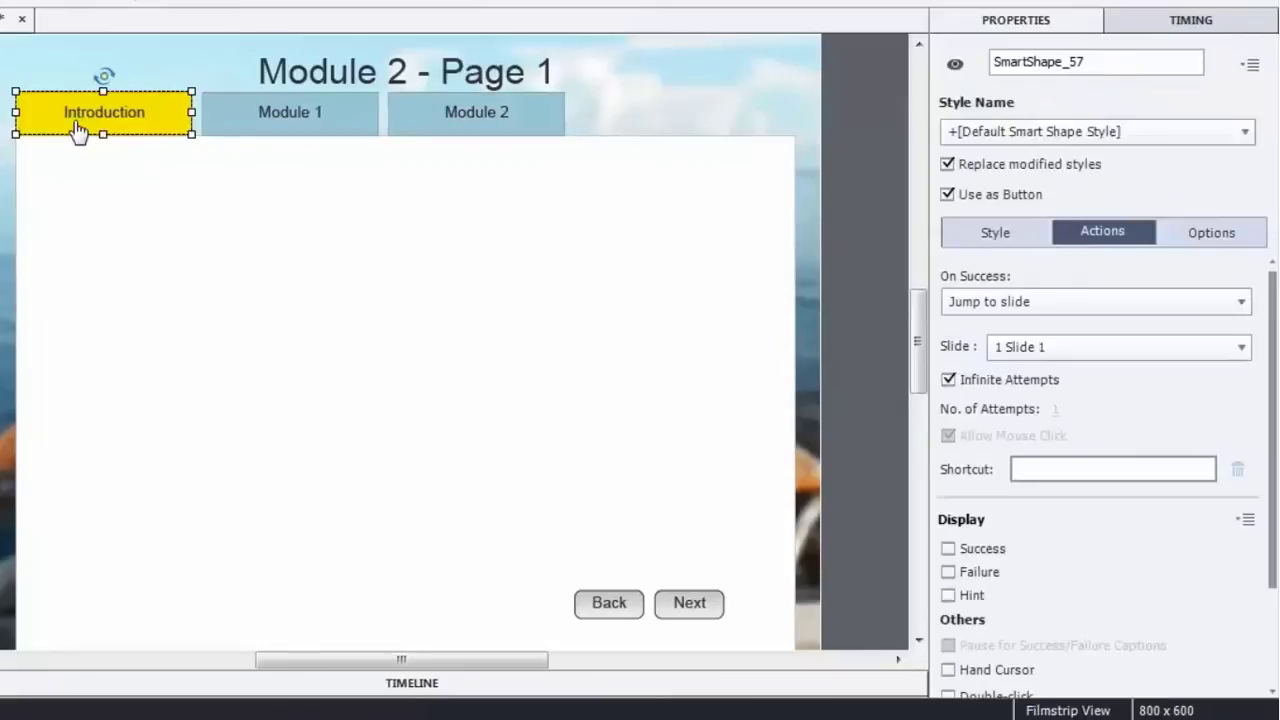
click(302, 128)
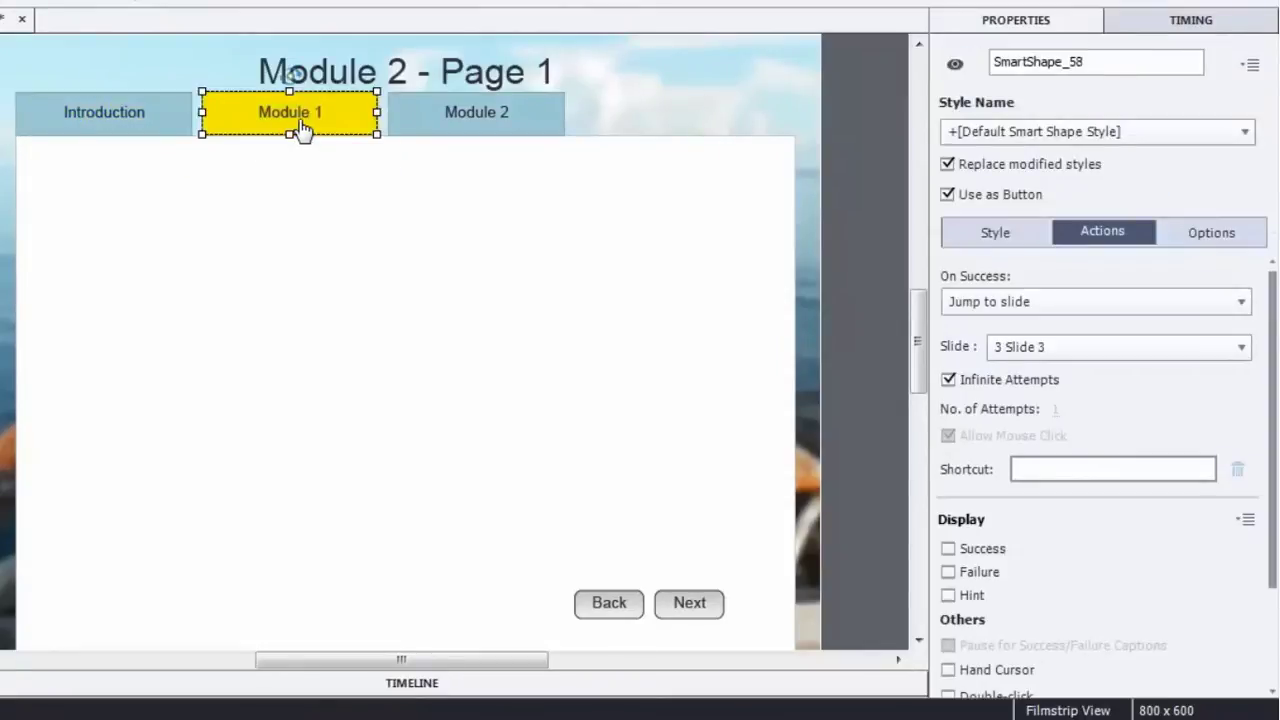
click(509, 128)
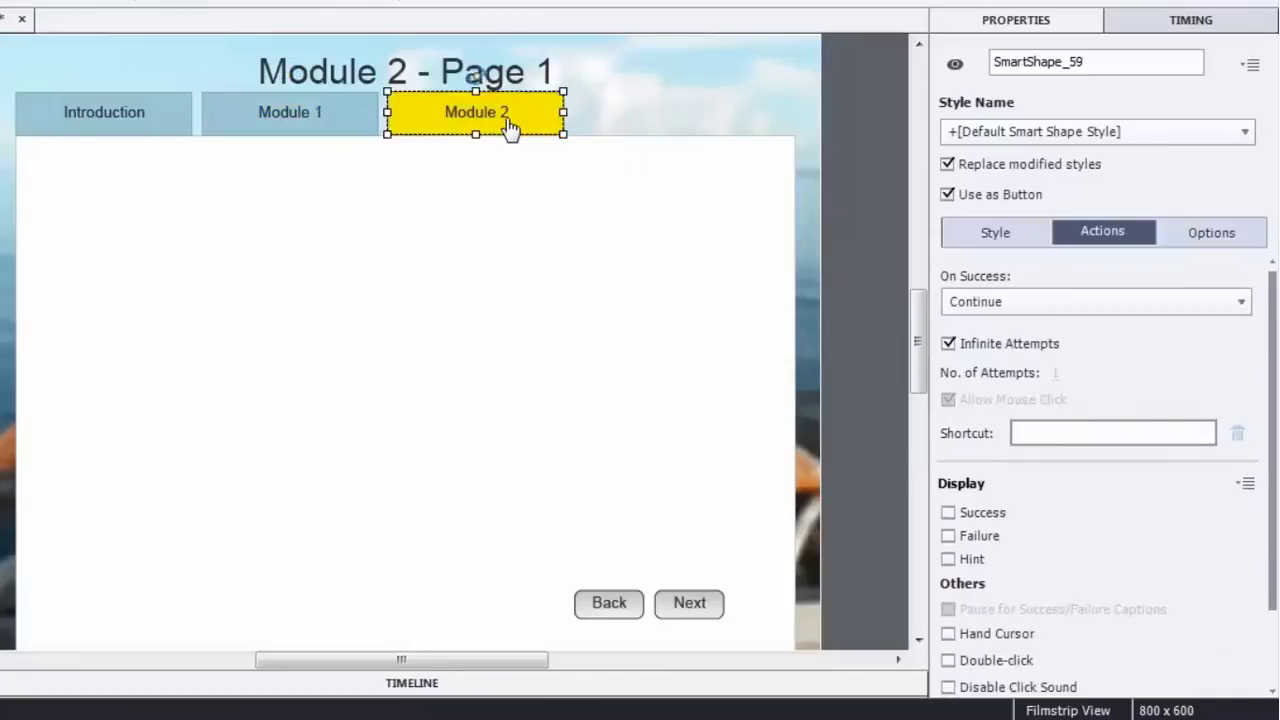
click(1090, 307)
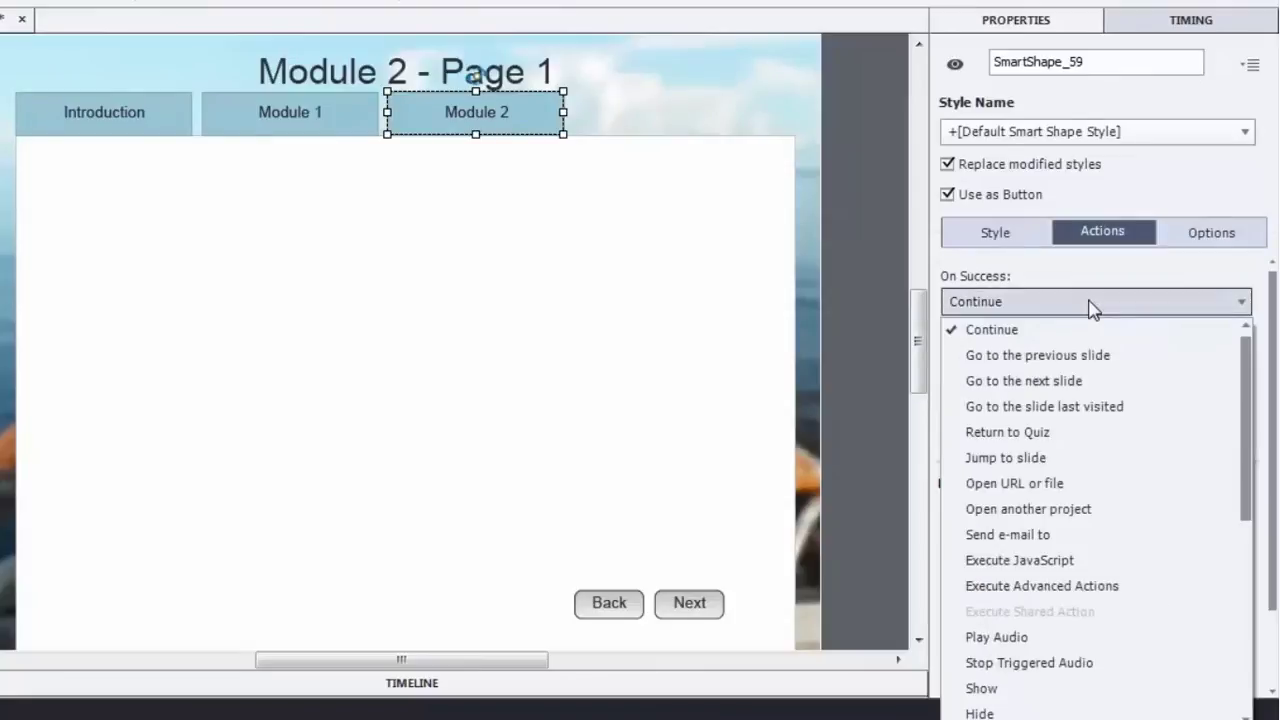
scroll(1103, 383, down, 5)
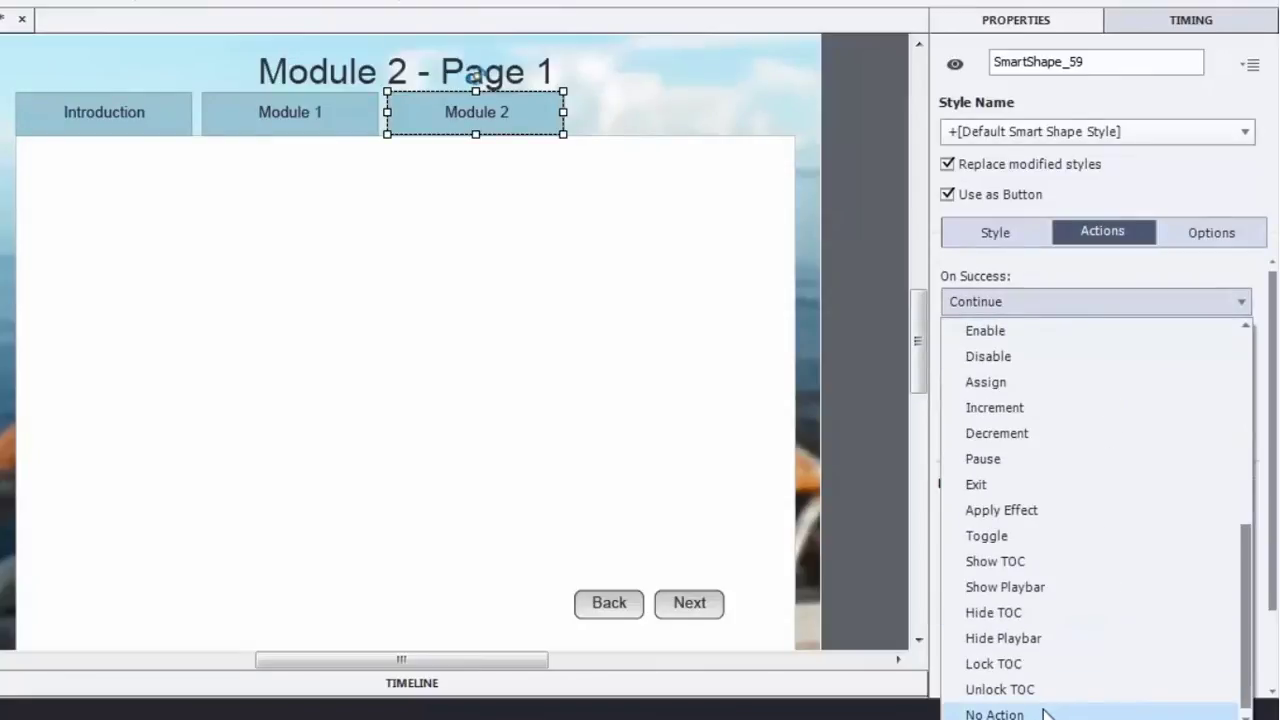
click(1043, 714)
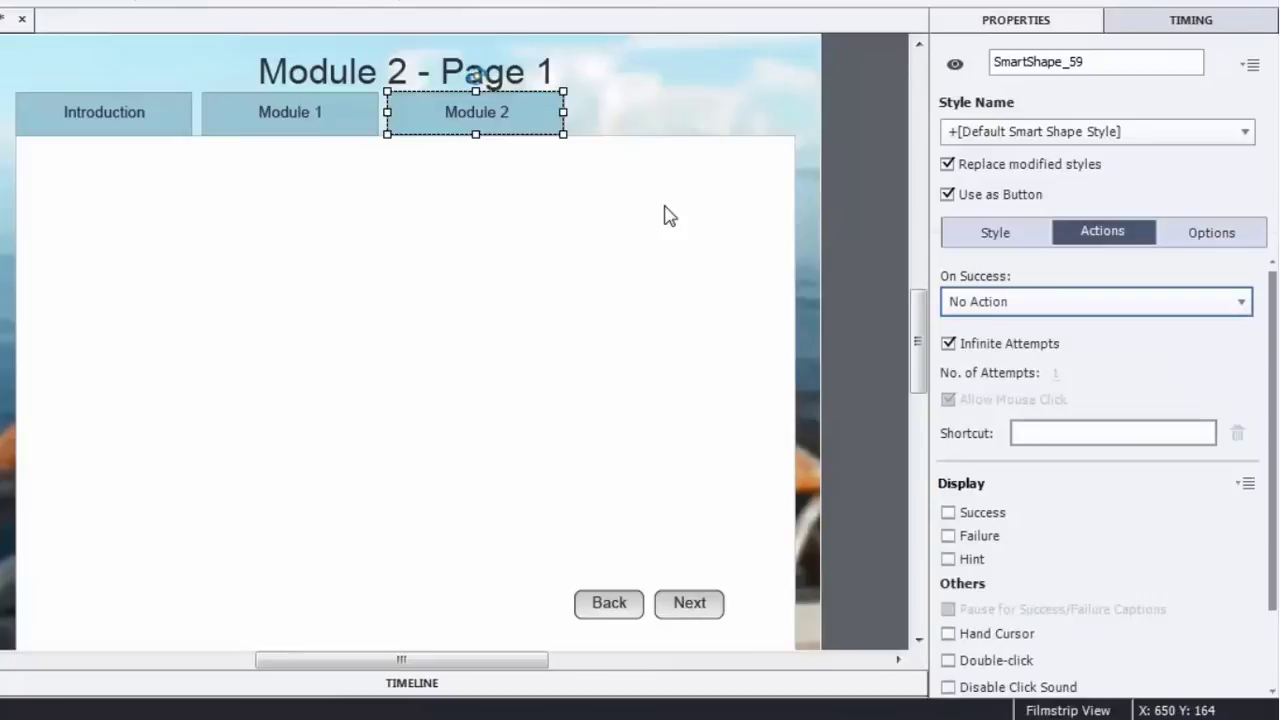
Disable the Rollover state of the Module 2 tab on slide 5 and set its Normal state fill to white.
click(1009, 240)
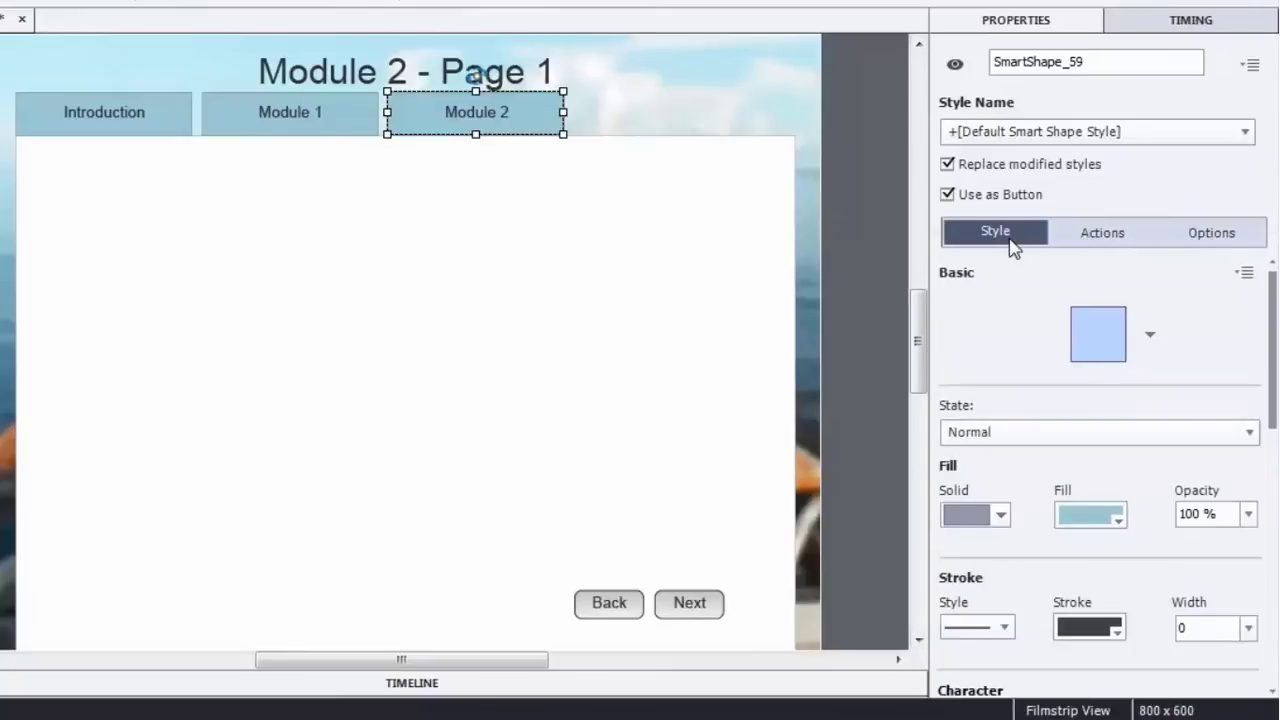
click(1020, 432)
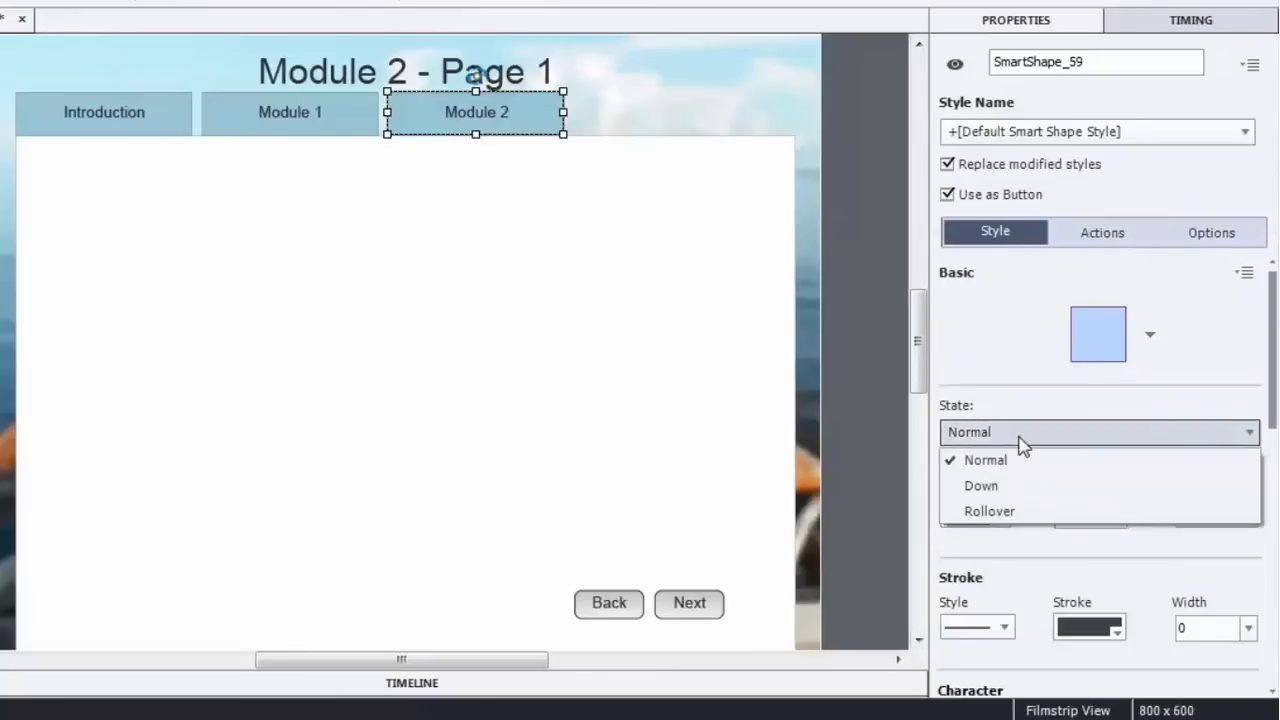
click(1010, 520)
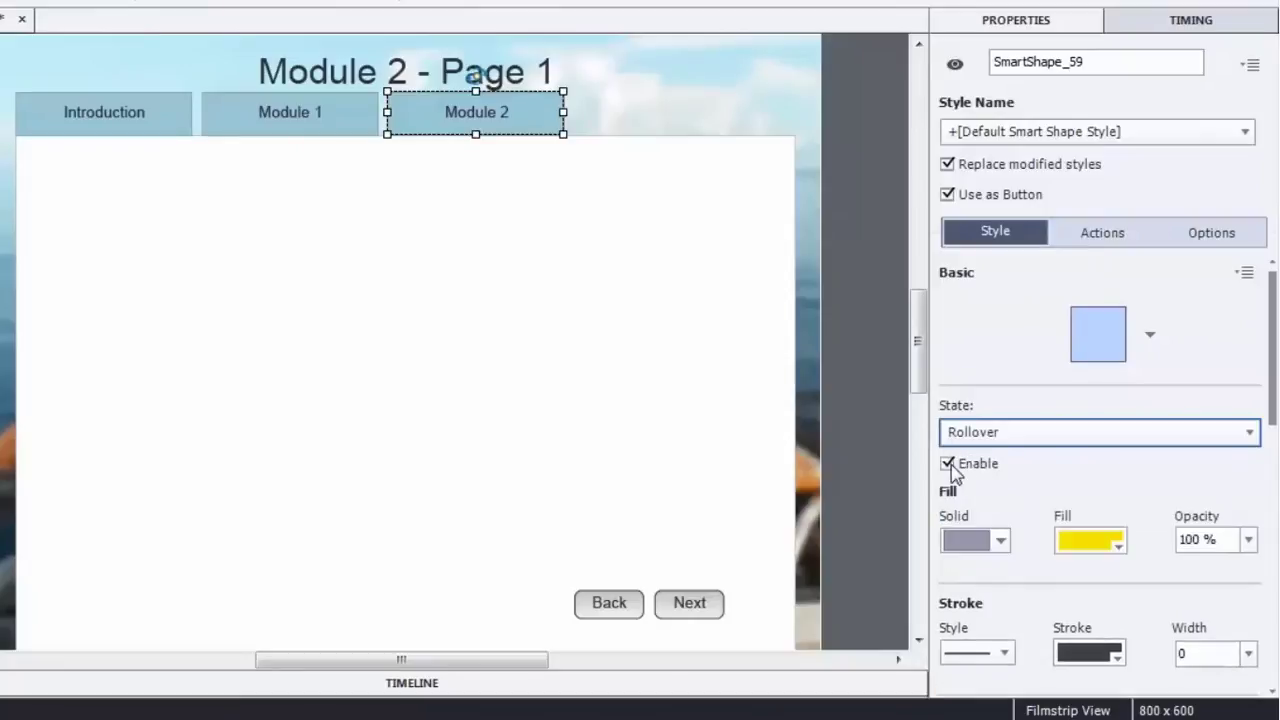
click(1033, 440)
click(1007, 460)
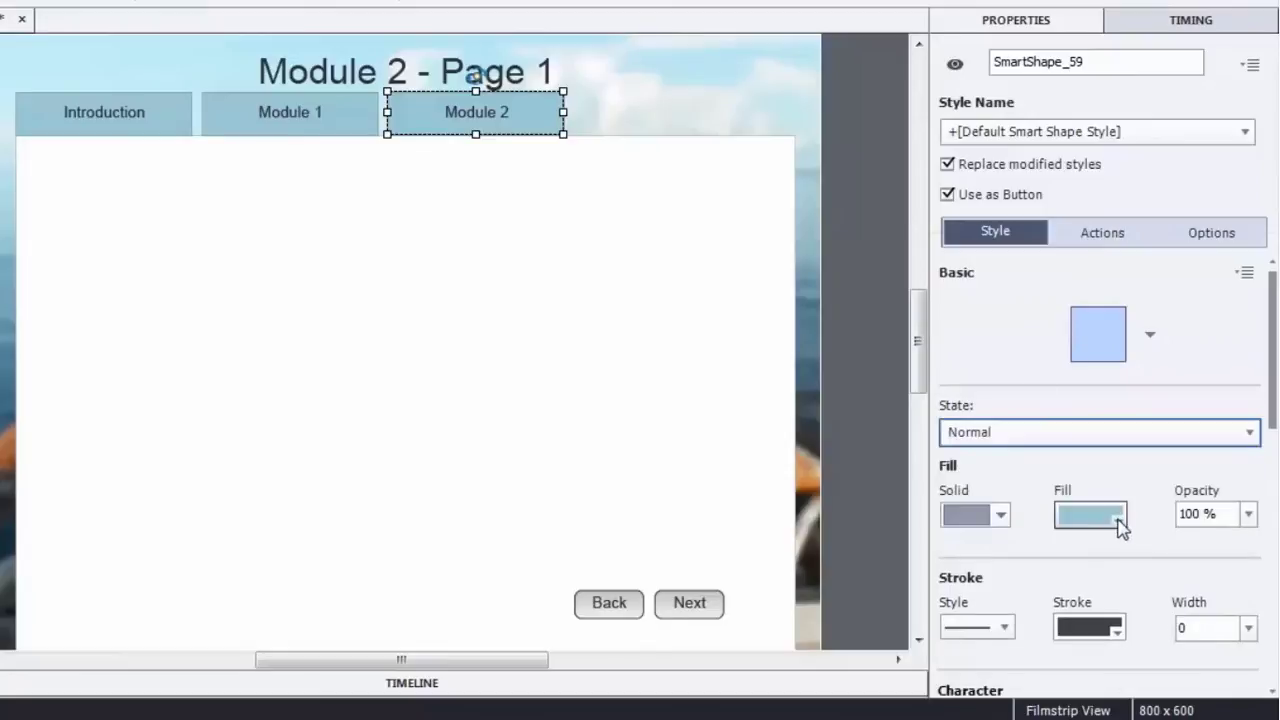
click(1117, 520)
click(725, 204)
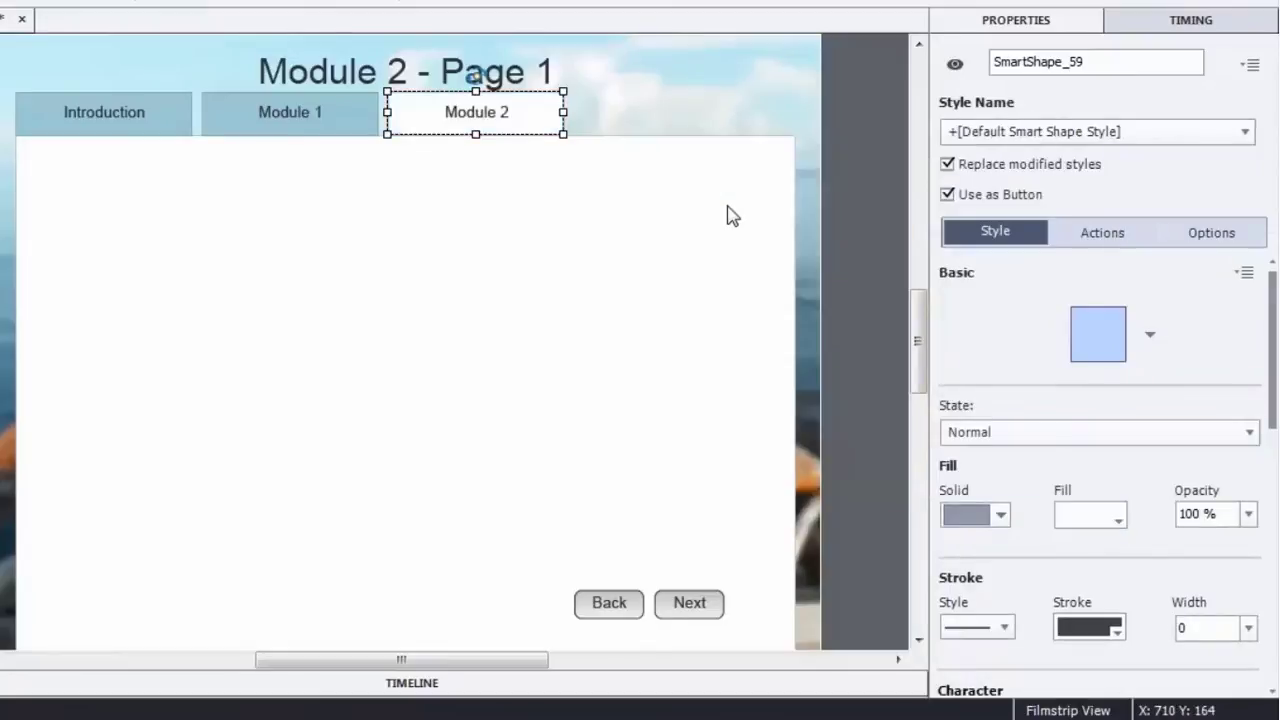
click(845, 254)
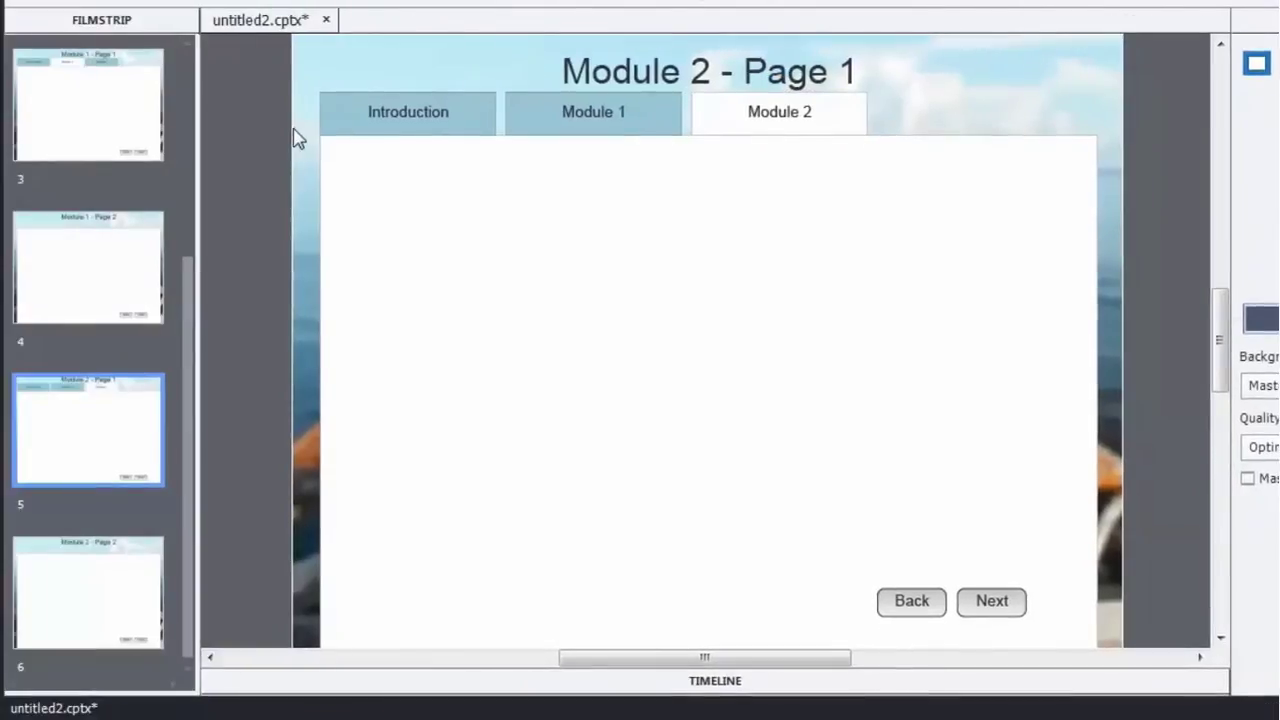
Review slides 1, 3 and 5 to compare which tab is styled as active on each module's first page.
drag(186, 324, 206, 86)
click(116, 93)
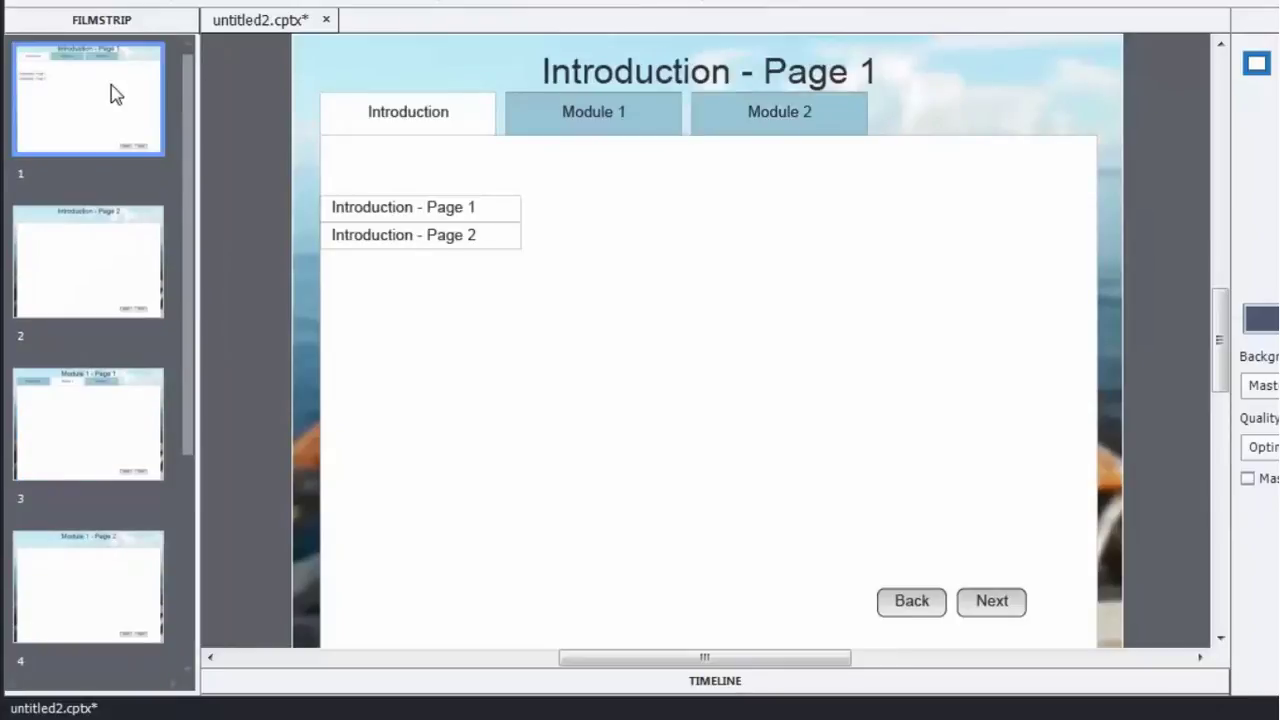
click(82, 421)
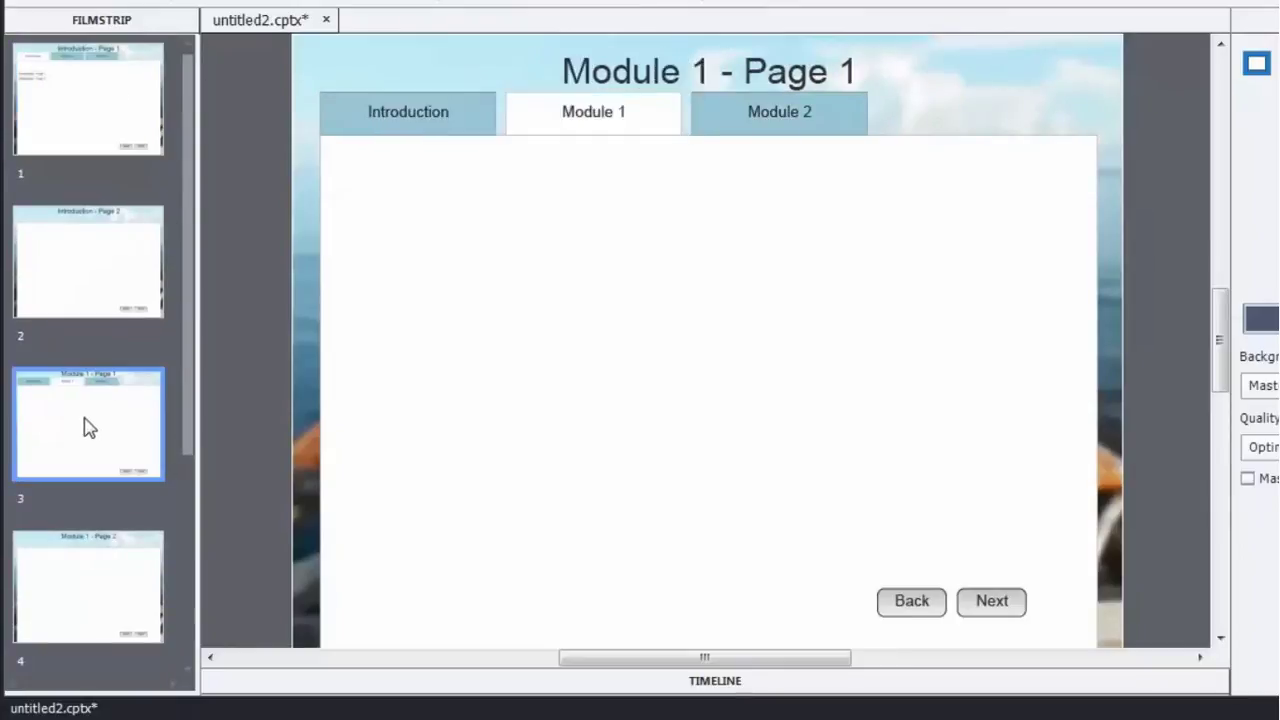
click(443, 110)
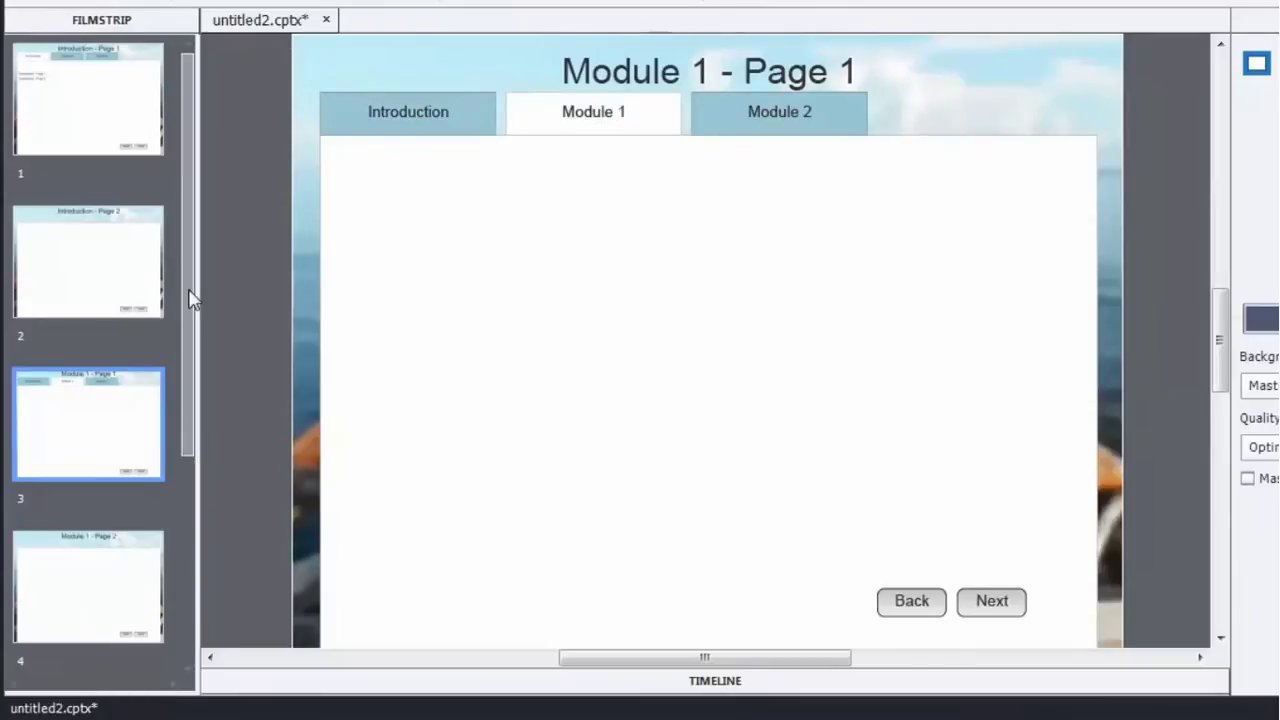
drag(188, 310, 189, 515)
click(91, 420)
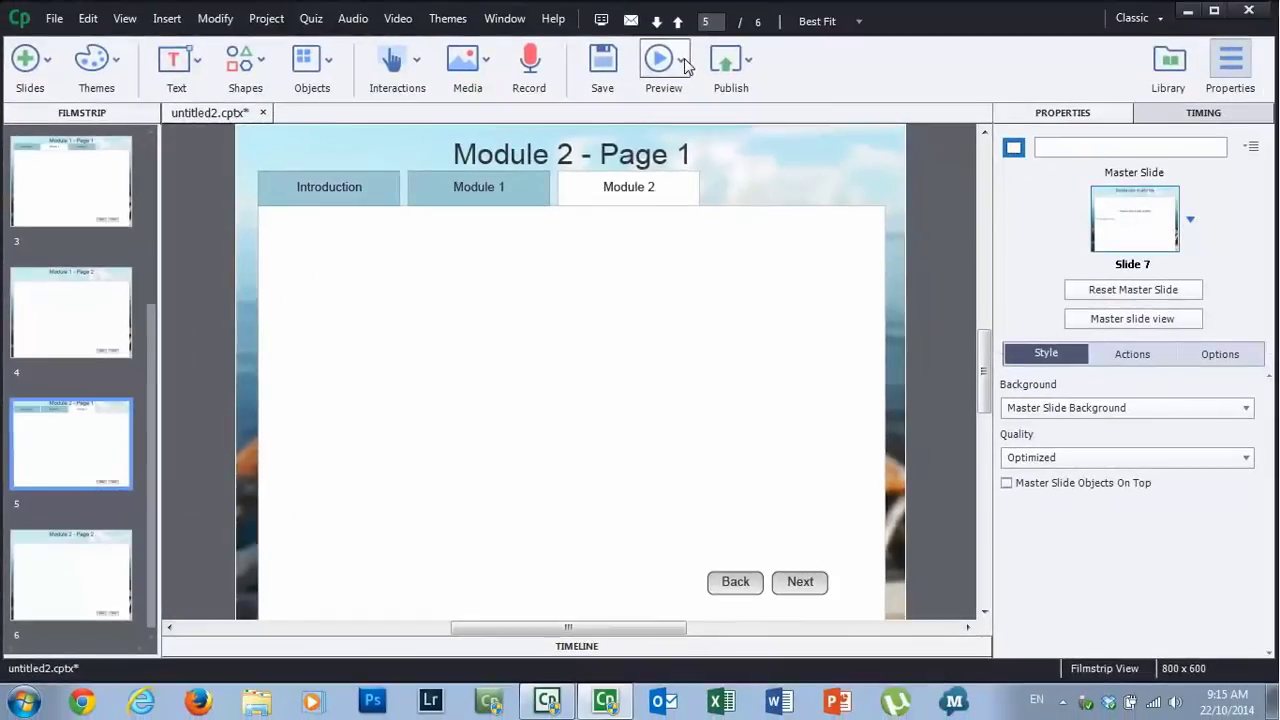
Preview the whole project, test switching between the Introduction, Module 1 and Module 2 tabs, and close the preview.
click(684, 62)
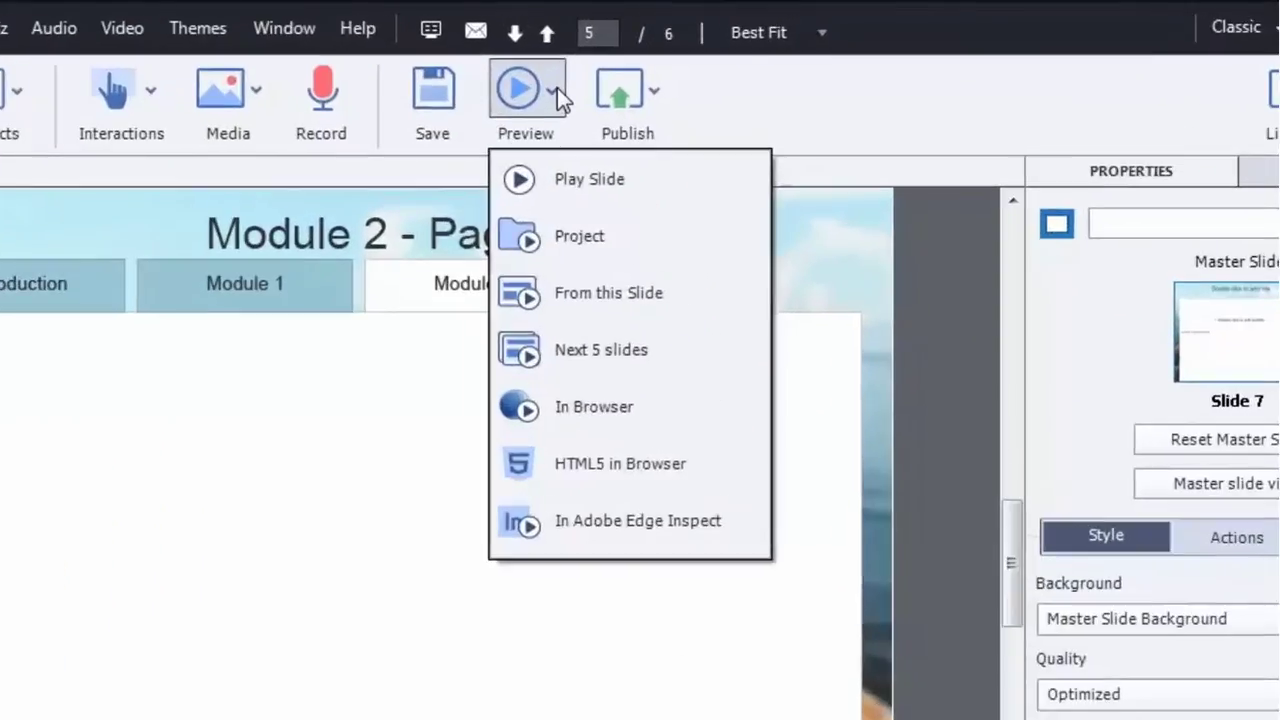
click(590, 237)
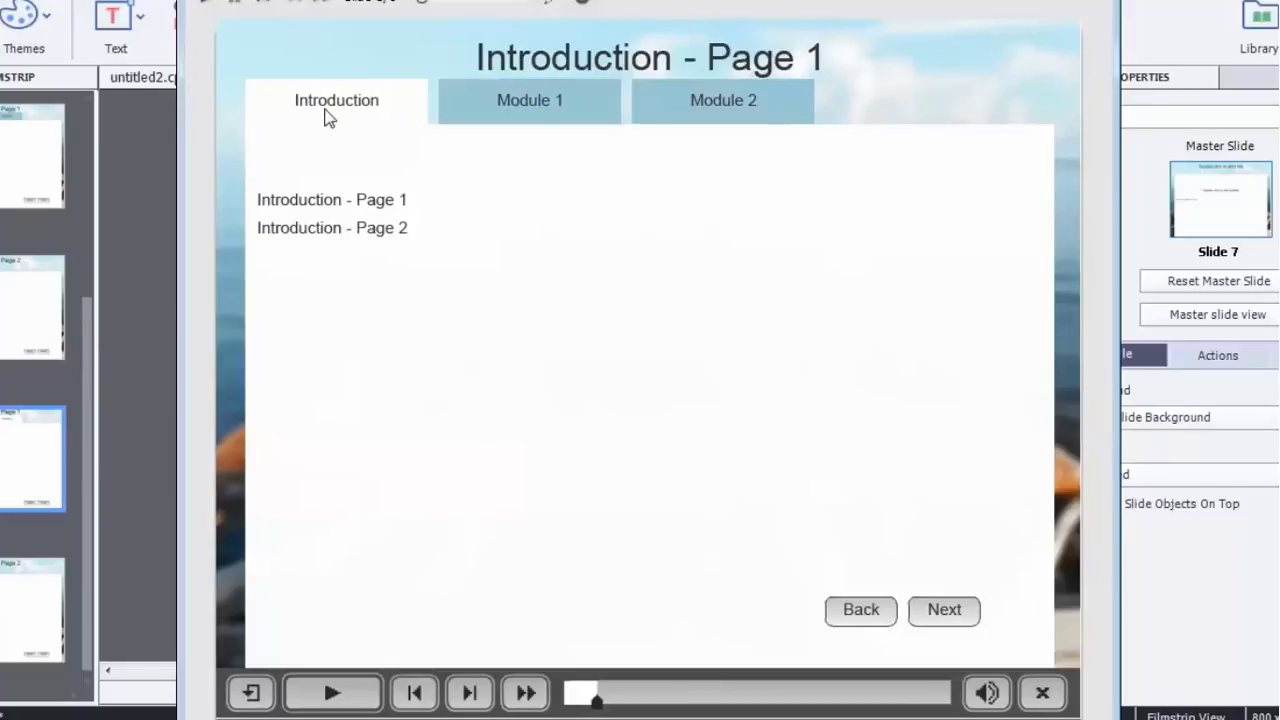
click(539, 112)
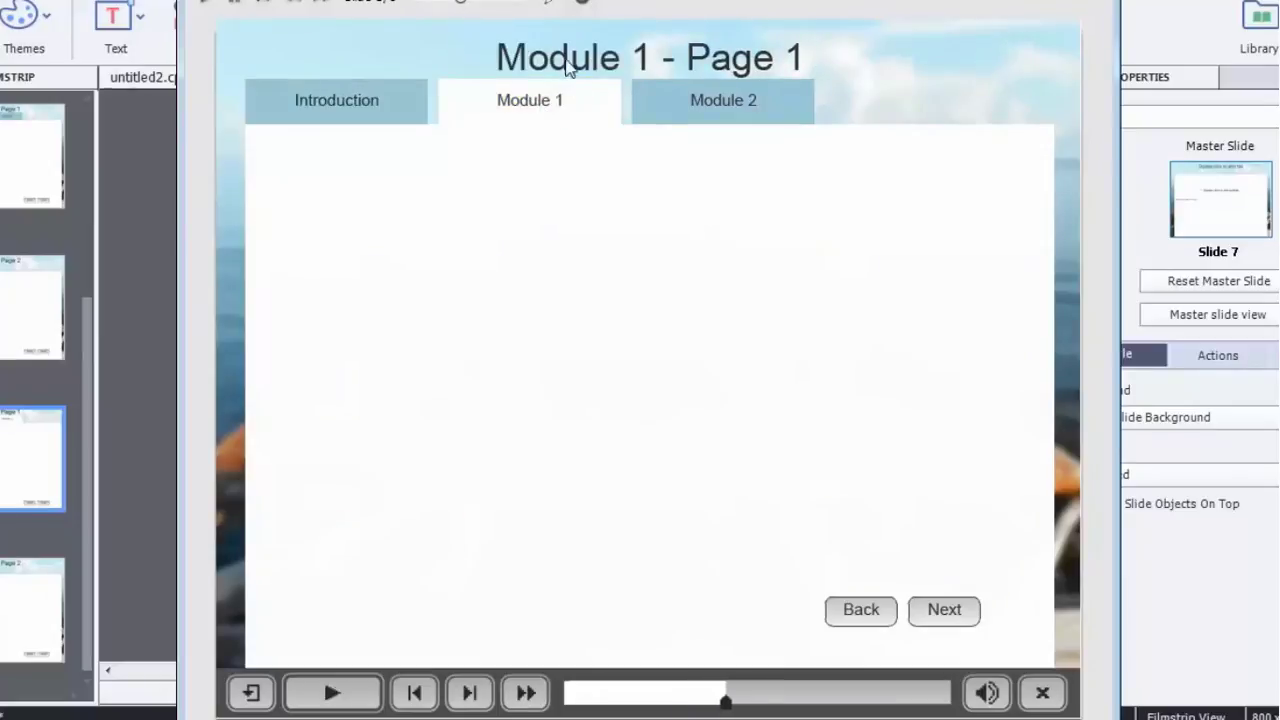
click(745, 108)
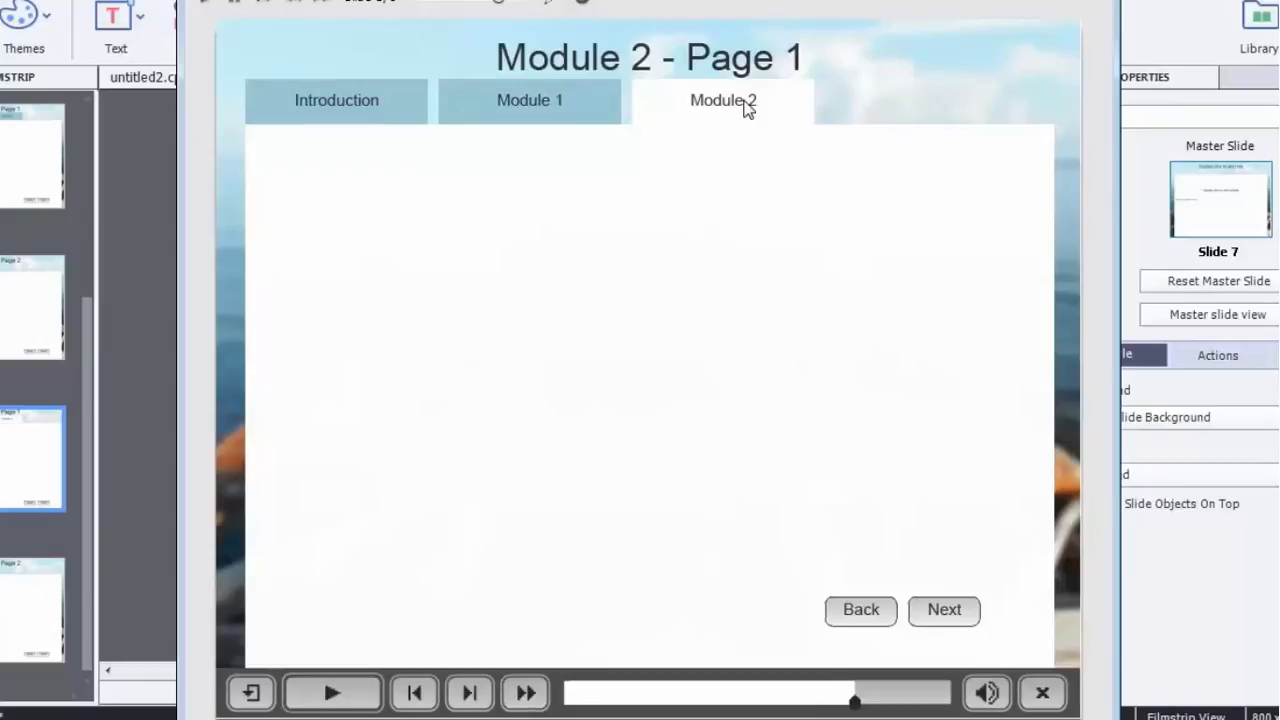
click(541, 105)
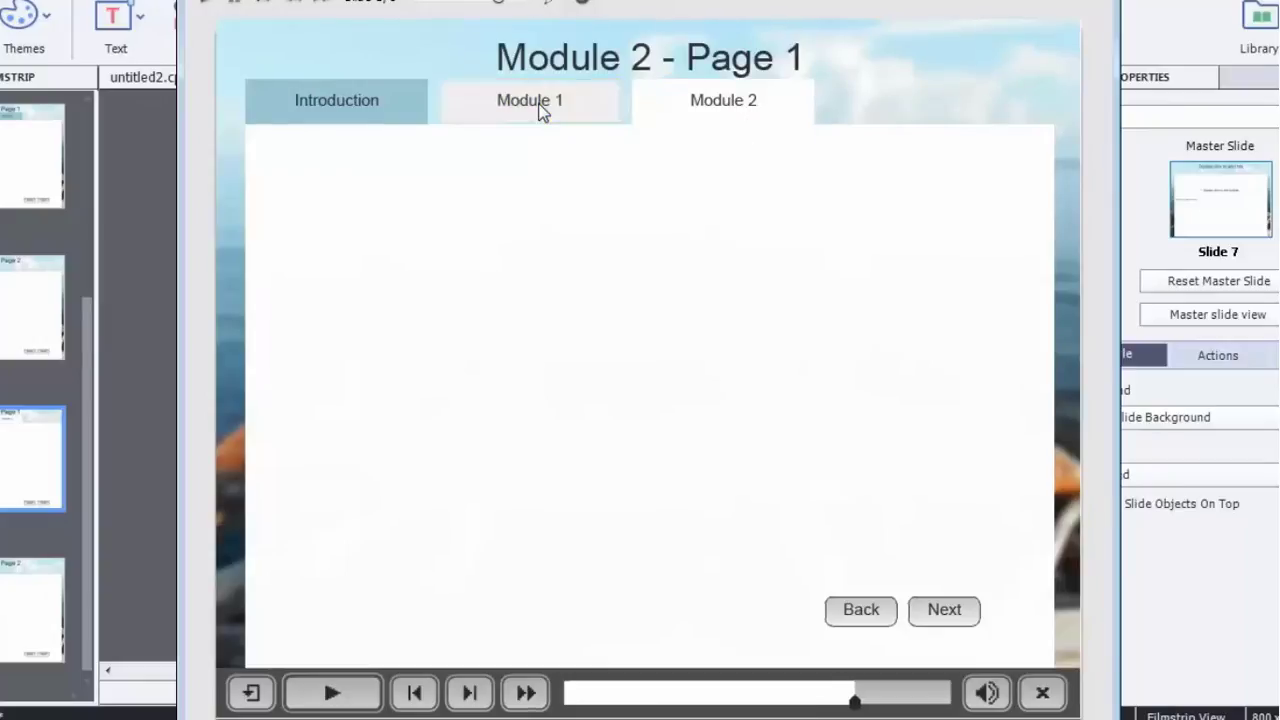
click(750, 100)
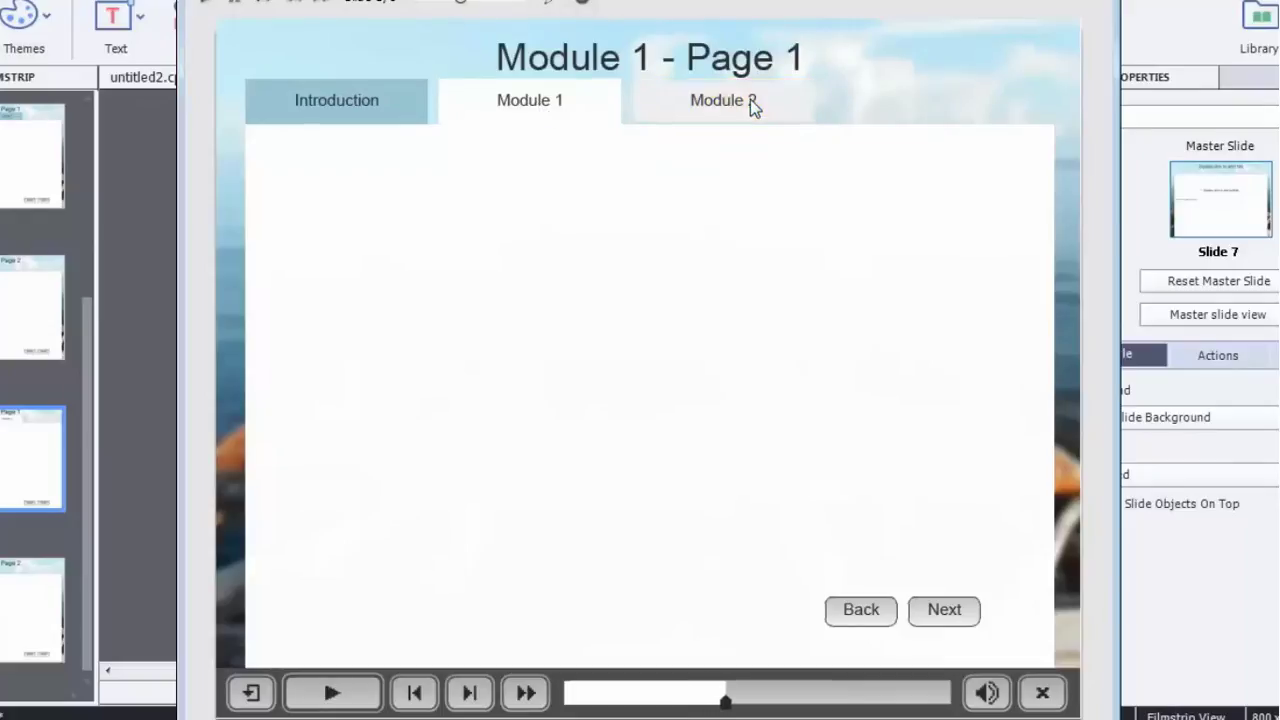
click(328, 108)
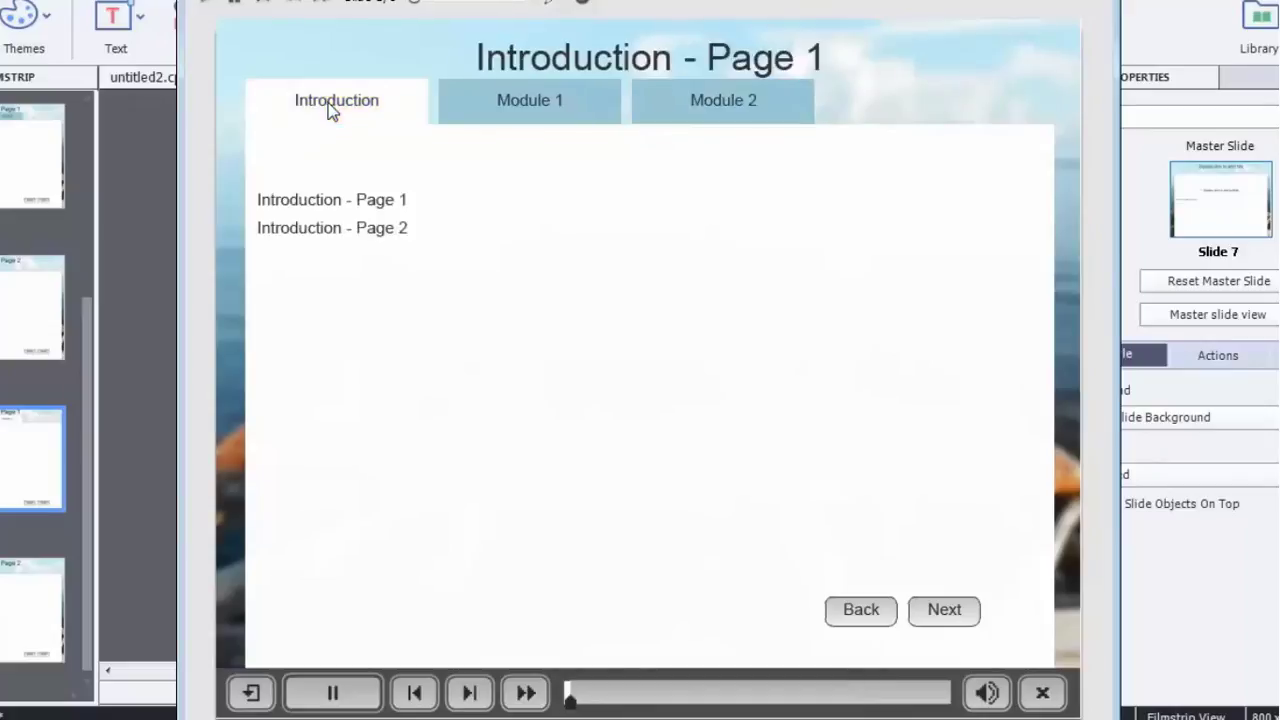
click(530, 102)
click(742, 108)
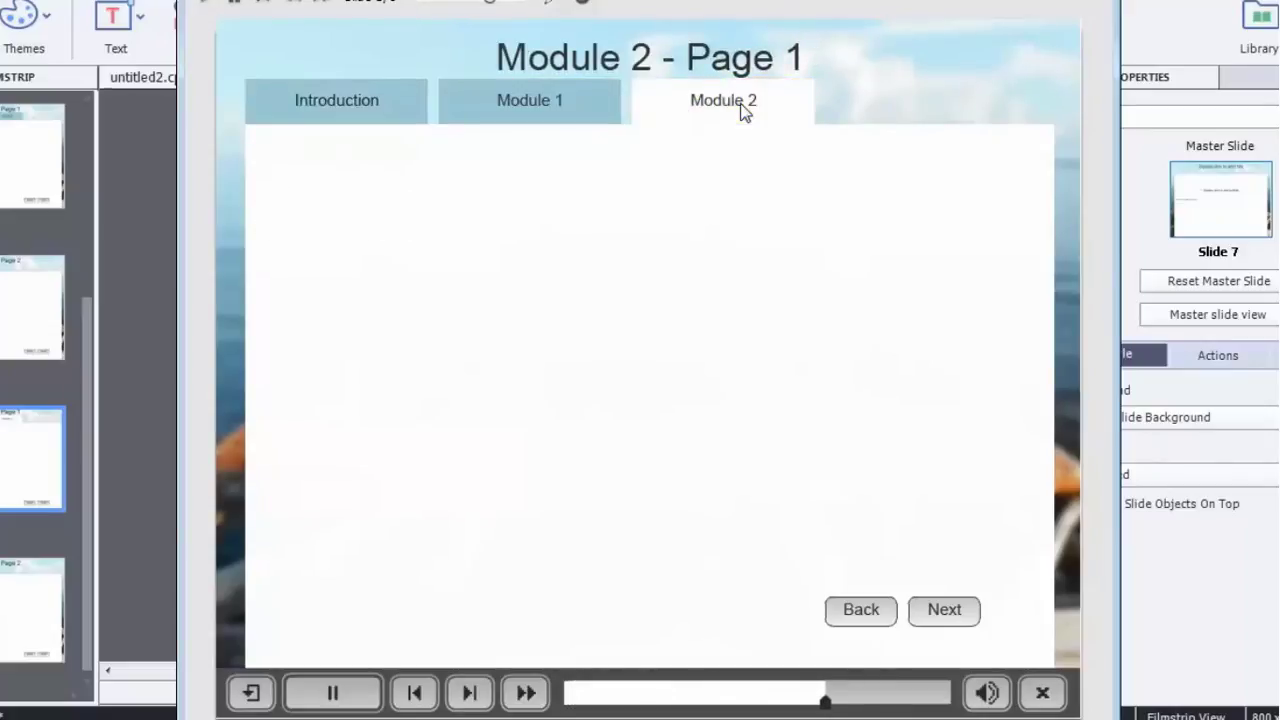
click(535, 102)
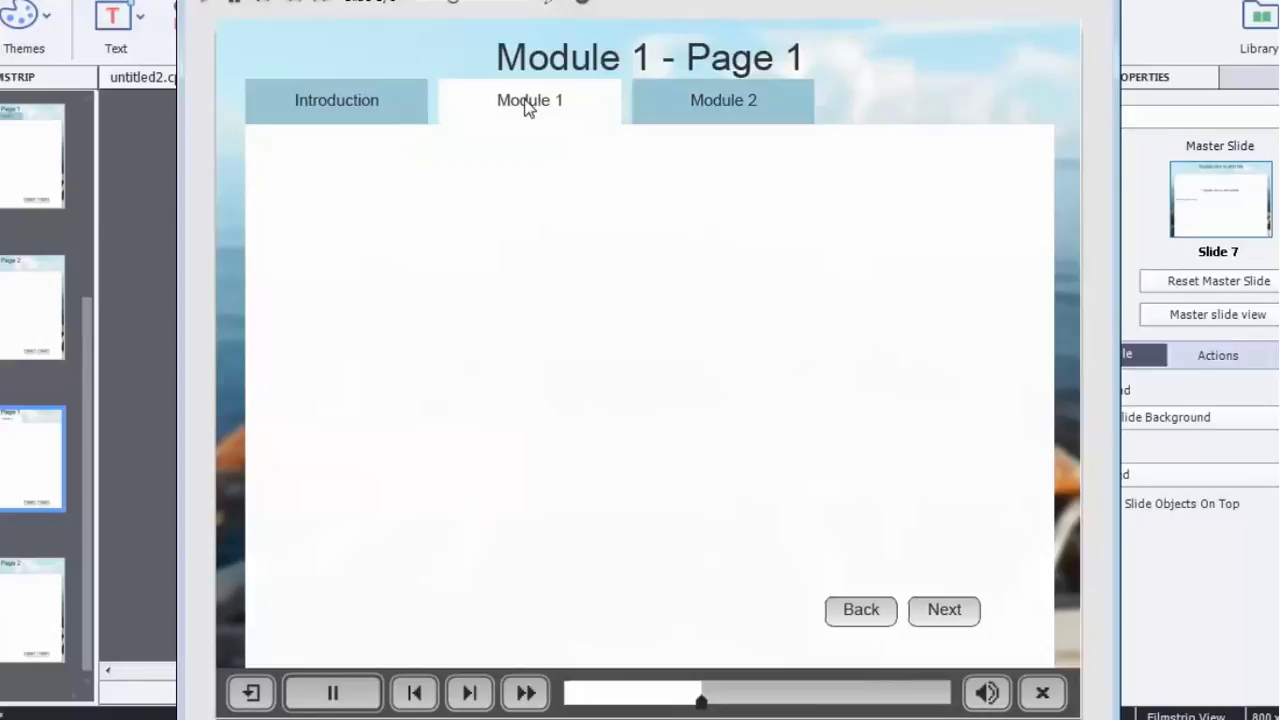
click(355, 106)
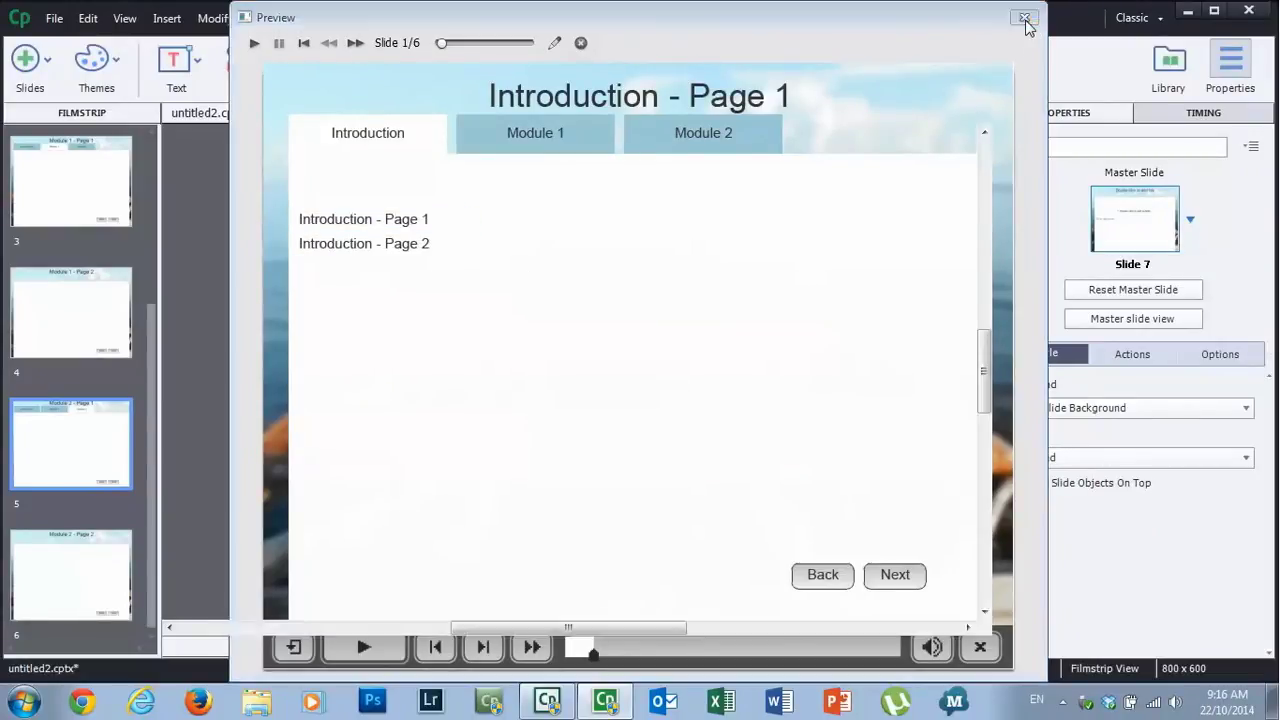
click(1024, 18)
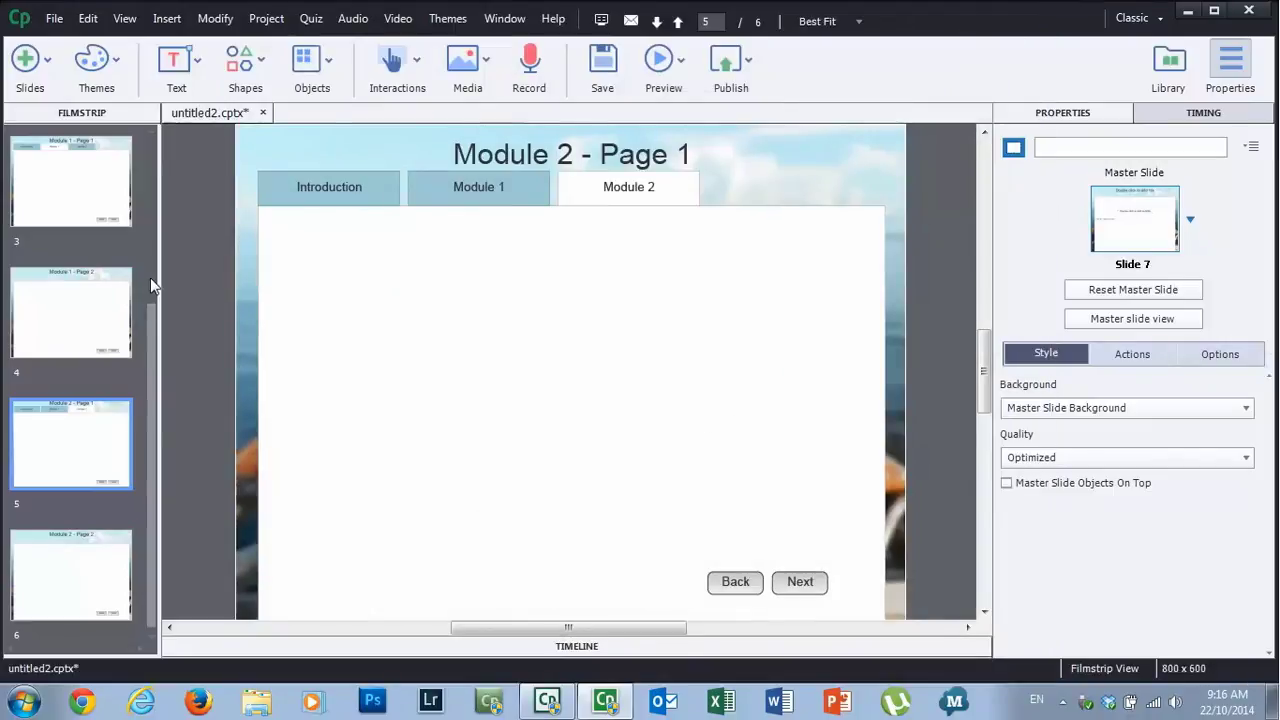
Check the Introduction - Page 1 button's action on slide 1, and set the Introduction - Page 2 button to jump to 2 Slide 2.
scroll(150, 277, up, 4)
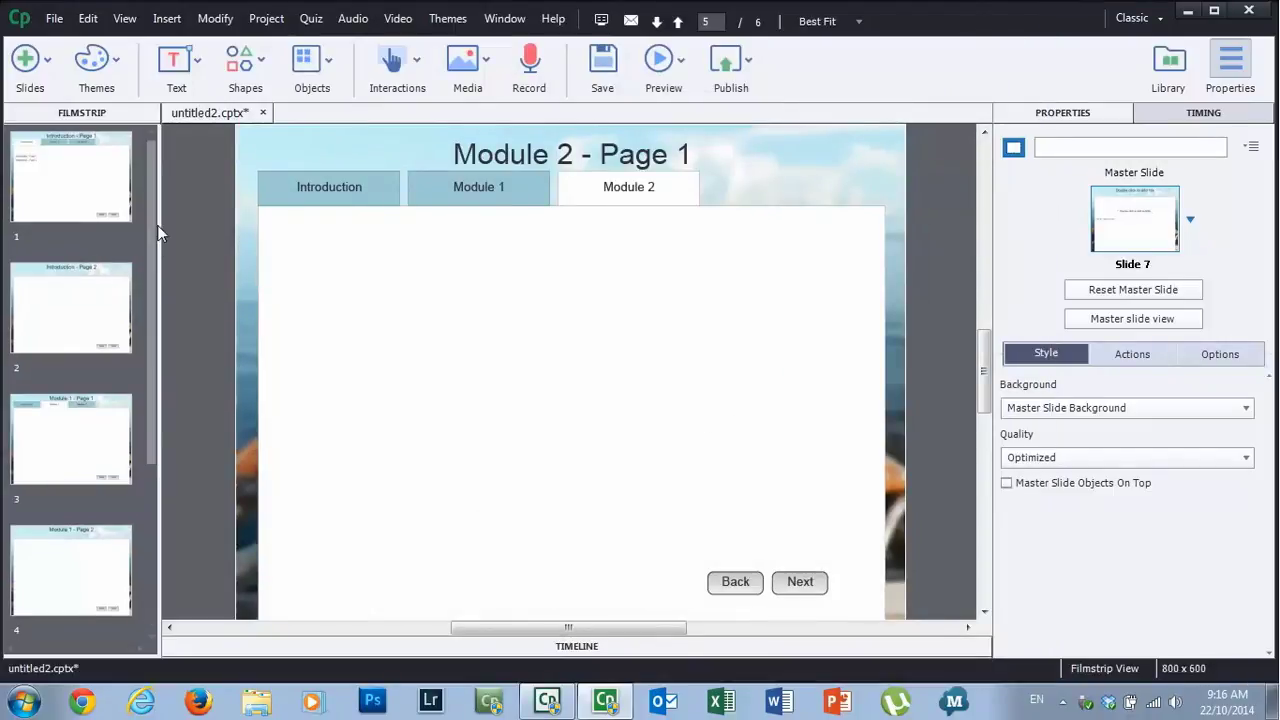
click(92, 172)
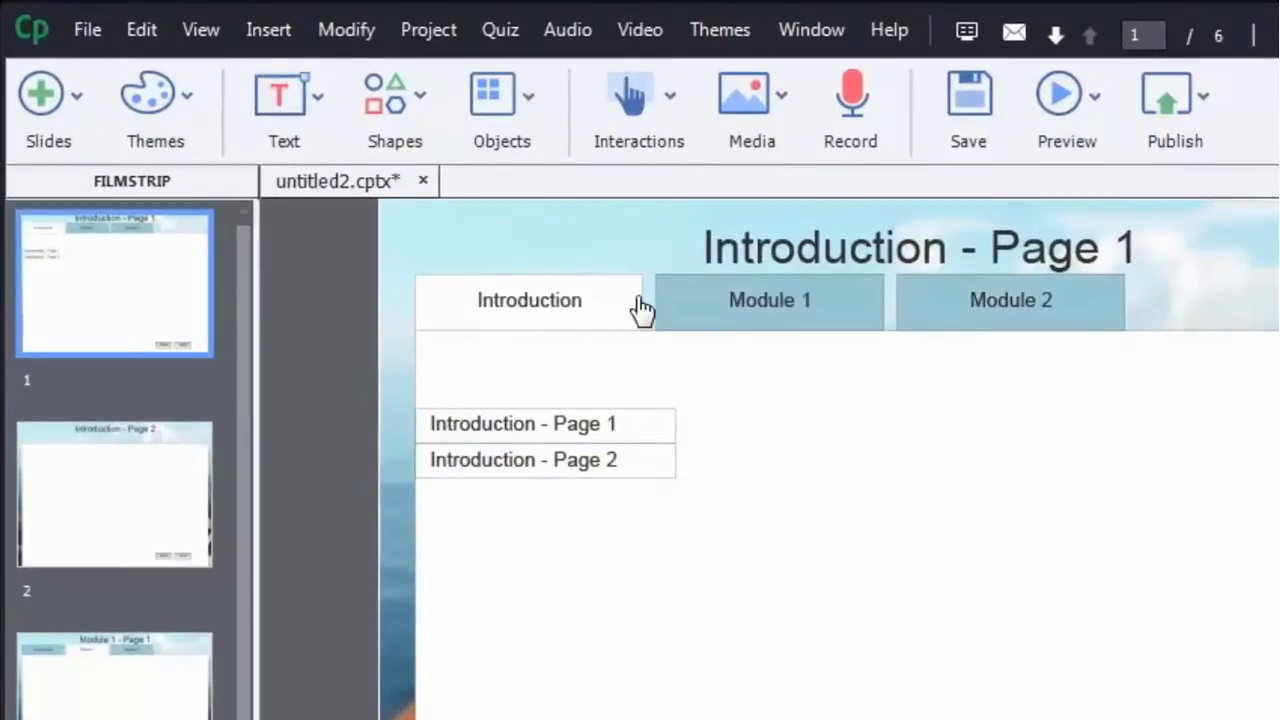
click(638, 440)
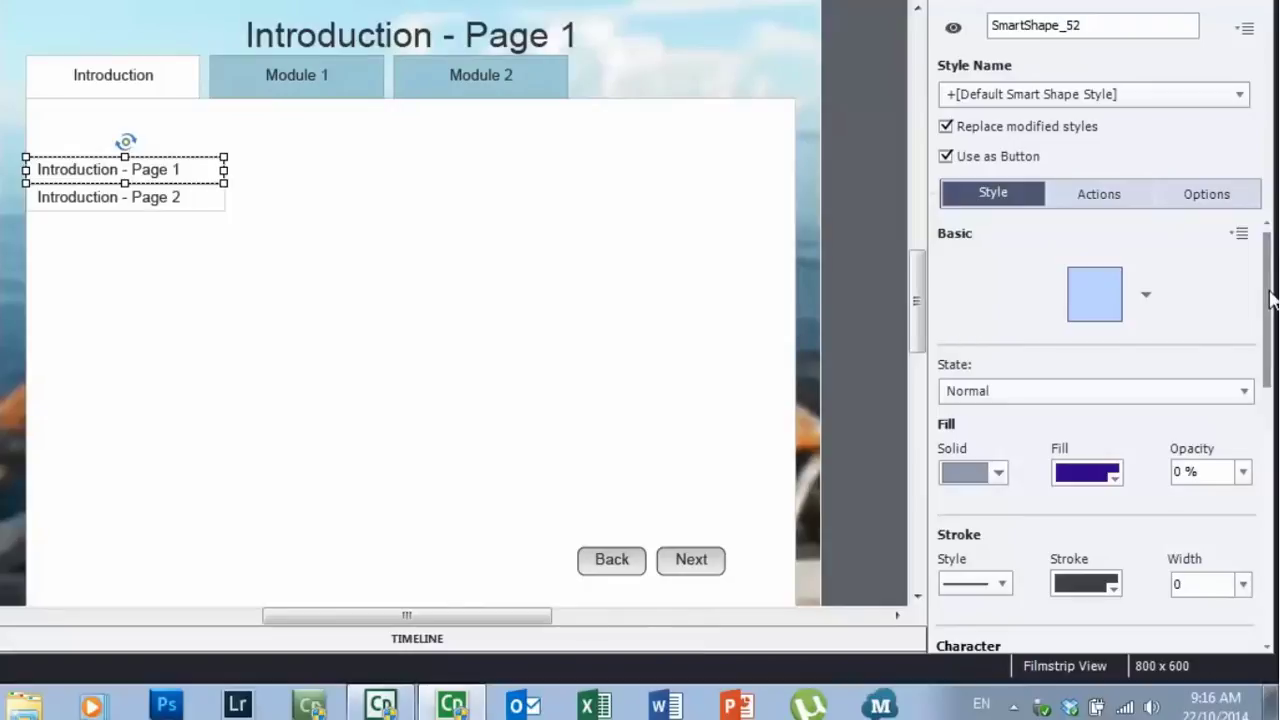
click(1099, 200)
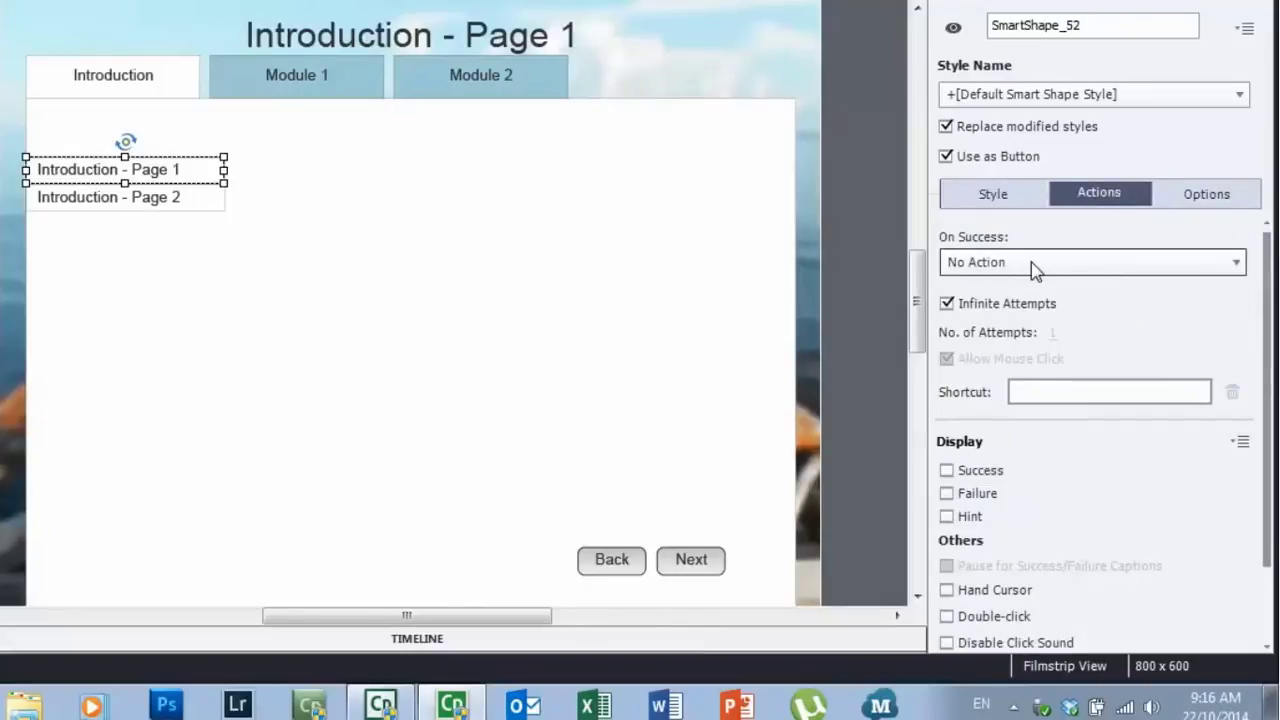
click(205, 212)
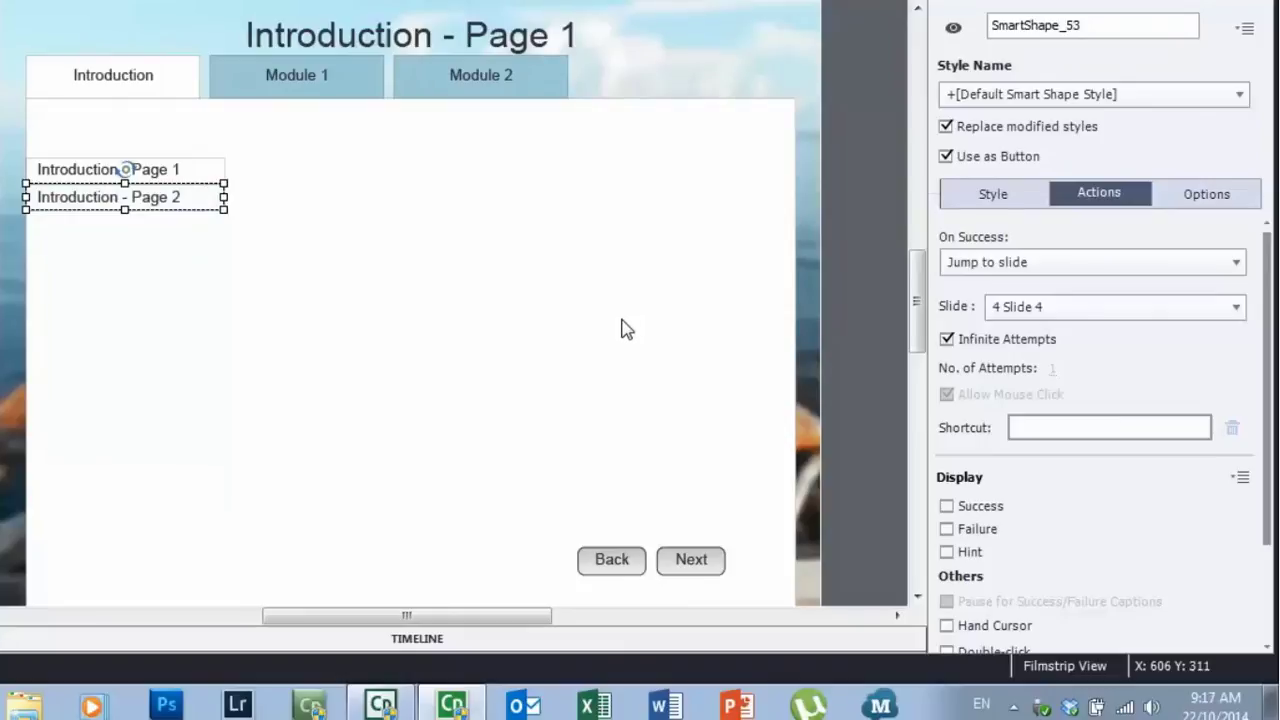
click(1093, 318)
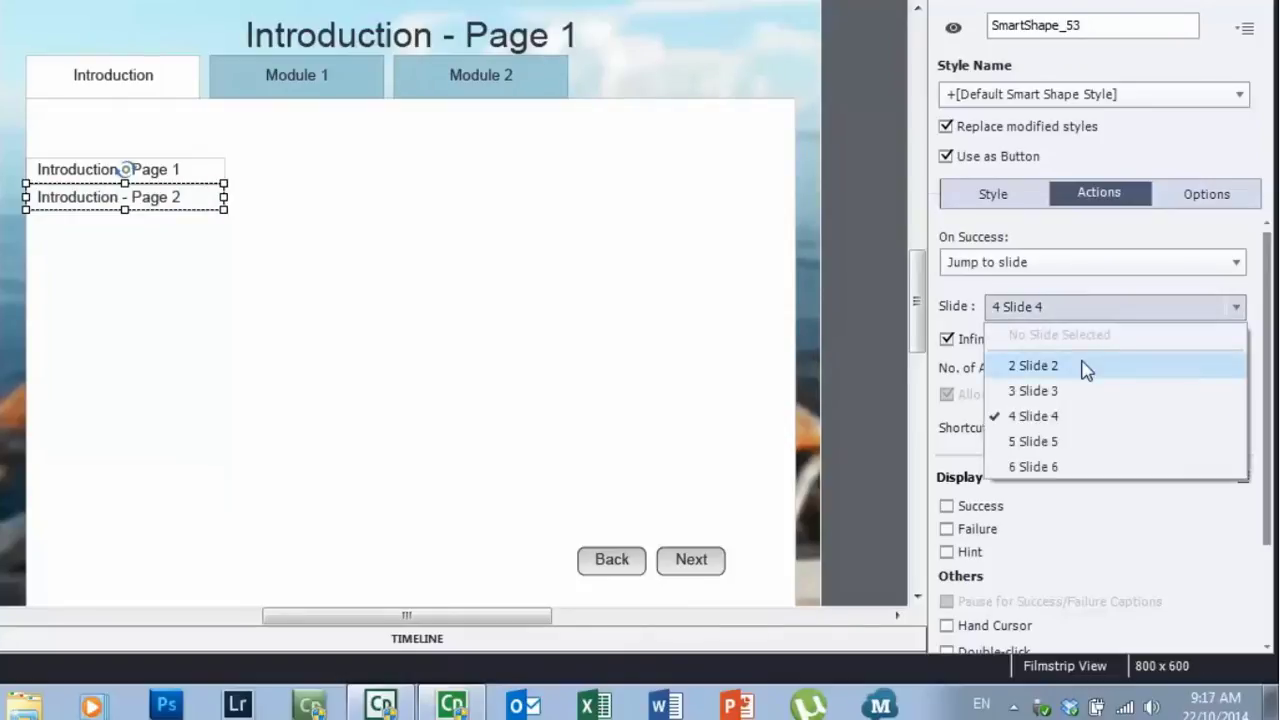
click(1086, 368)
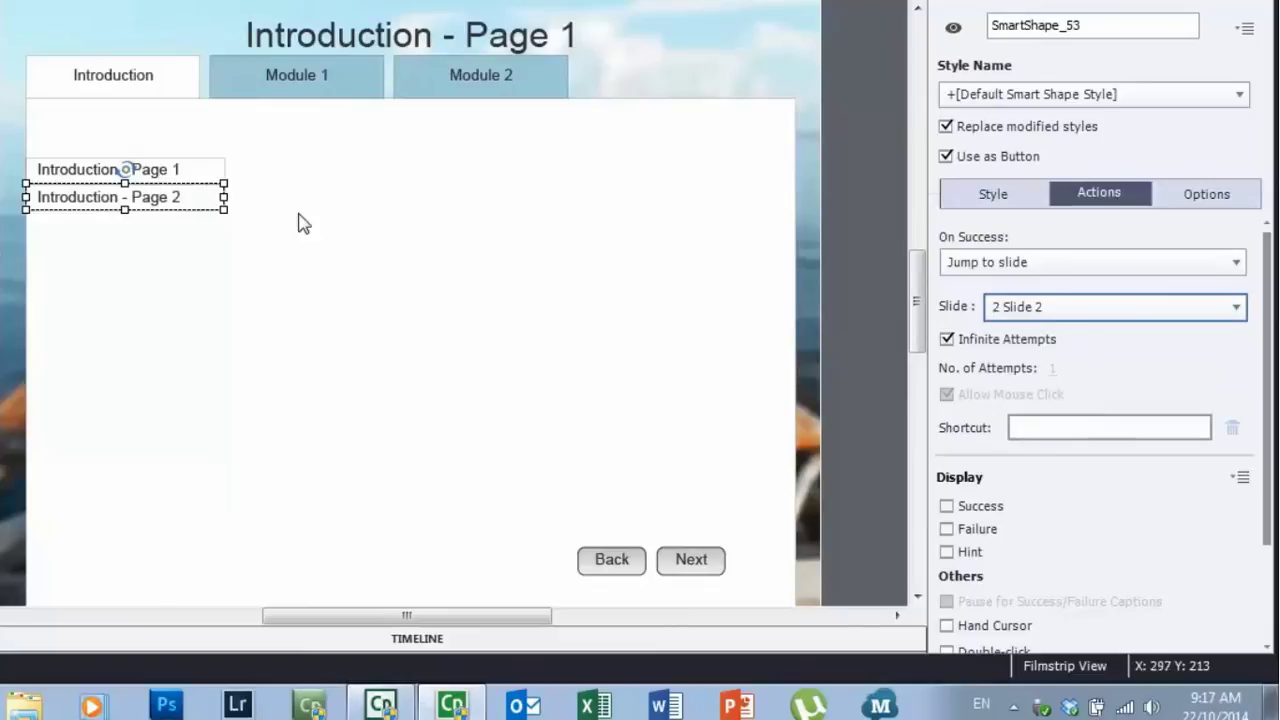
click(206, 171)
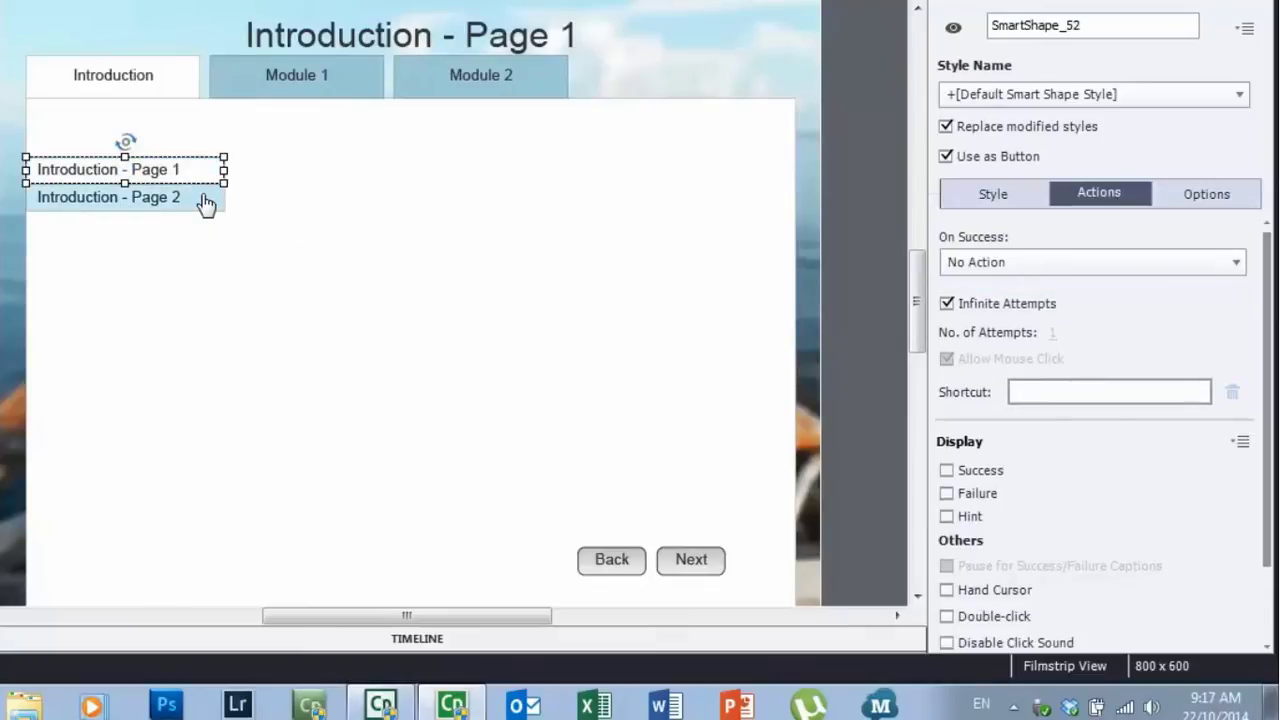
click(206, 204)
click(8, 170)
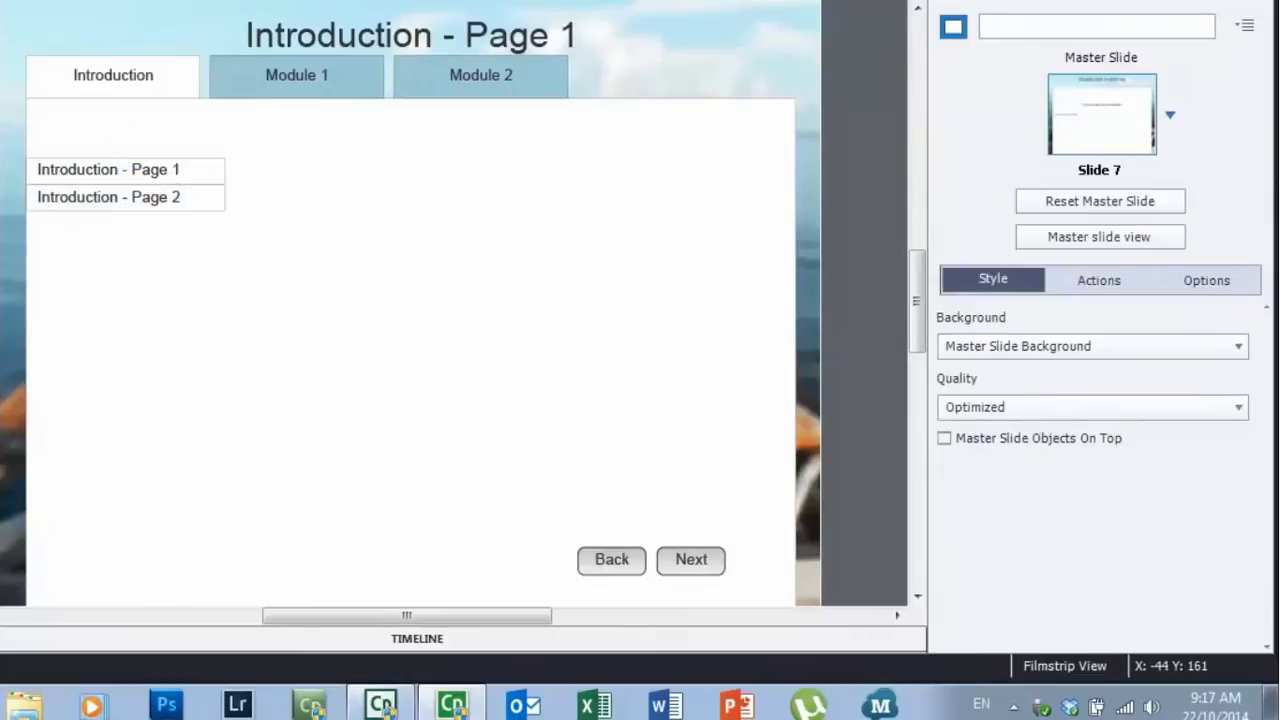
Copy the Introduction - Page 1 and Page 2 buttons from slide 1 and paste them onto slide 2.
drag(1, 158, 106, 208)
right_click(105, 207)
click(139, 228)
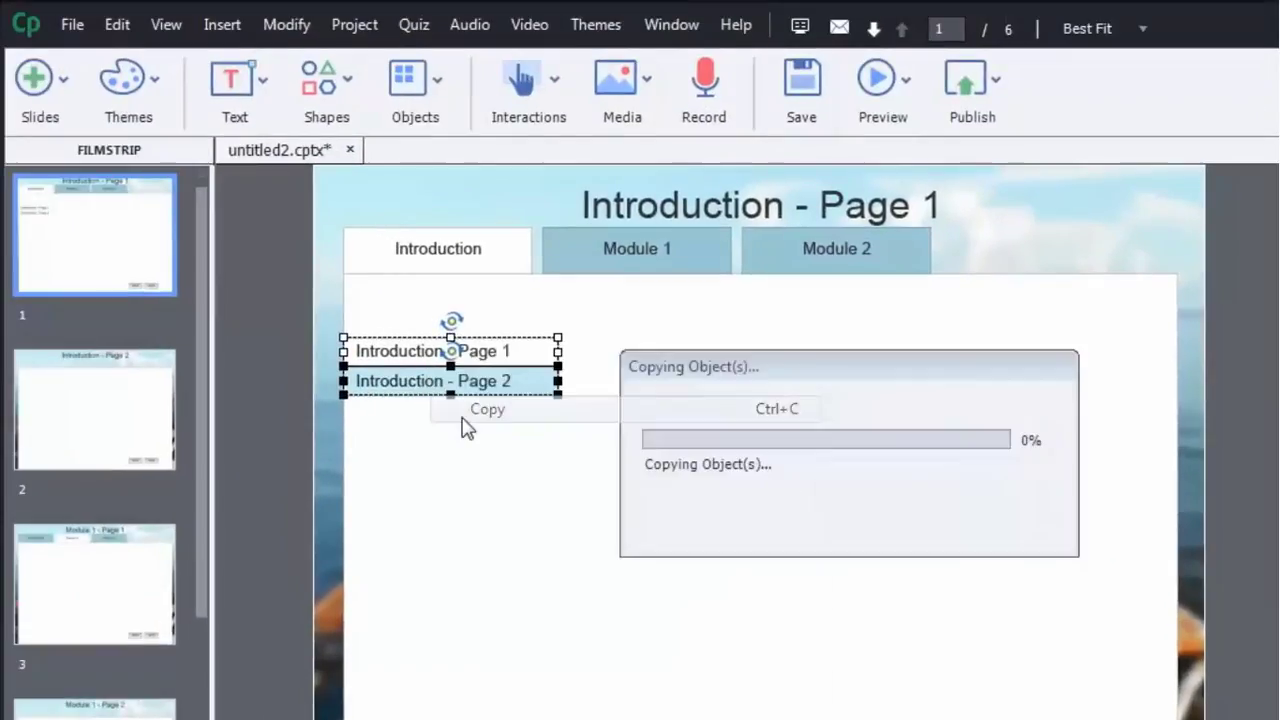
click(130, 427)
right_click(255, 370)
click(320, 563)
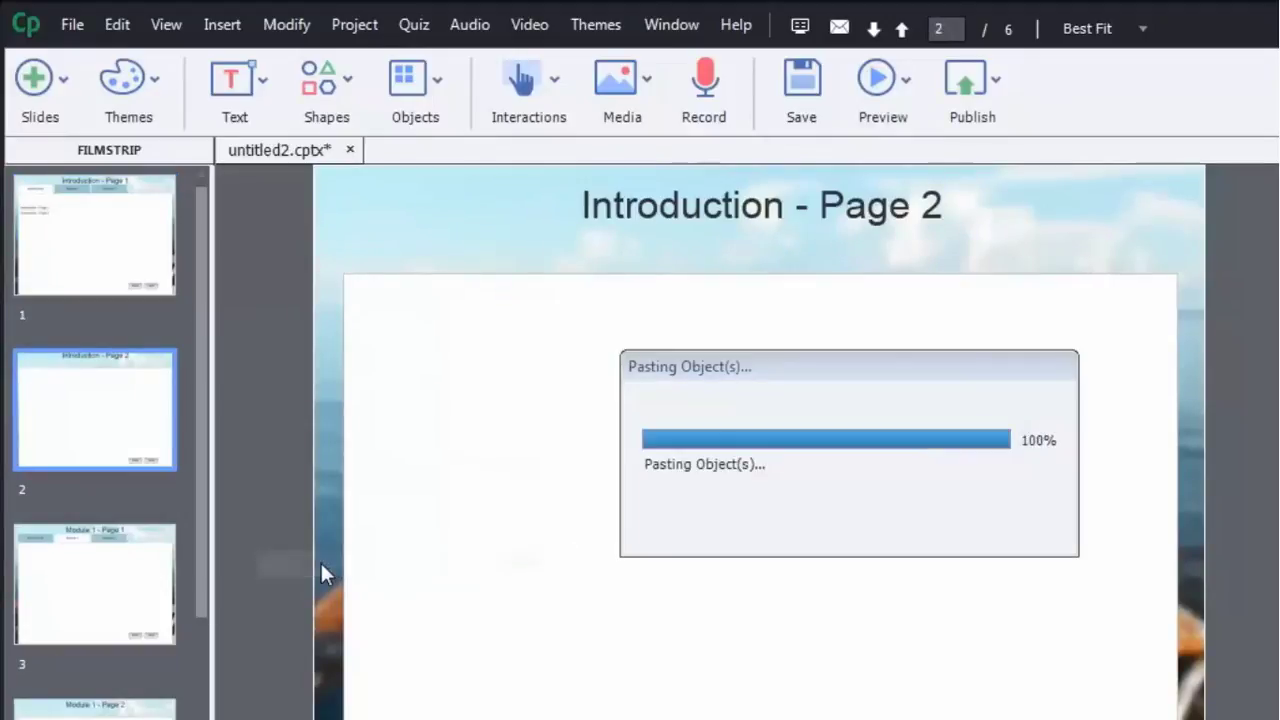
click(261, 499)
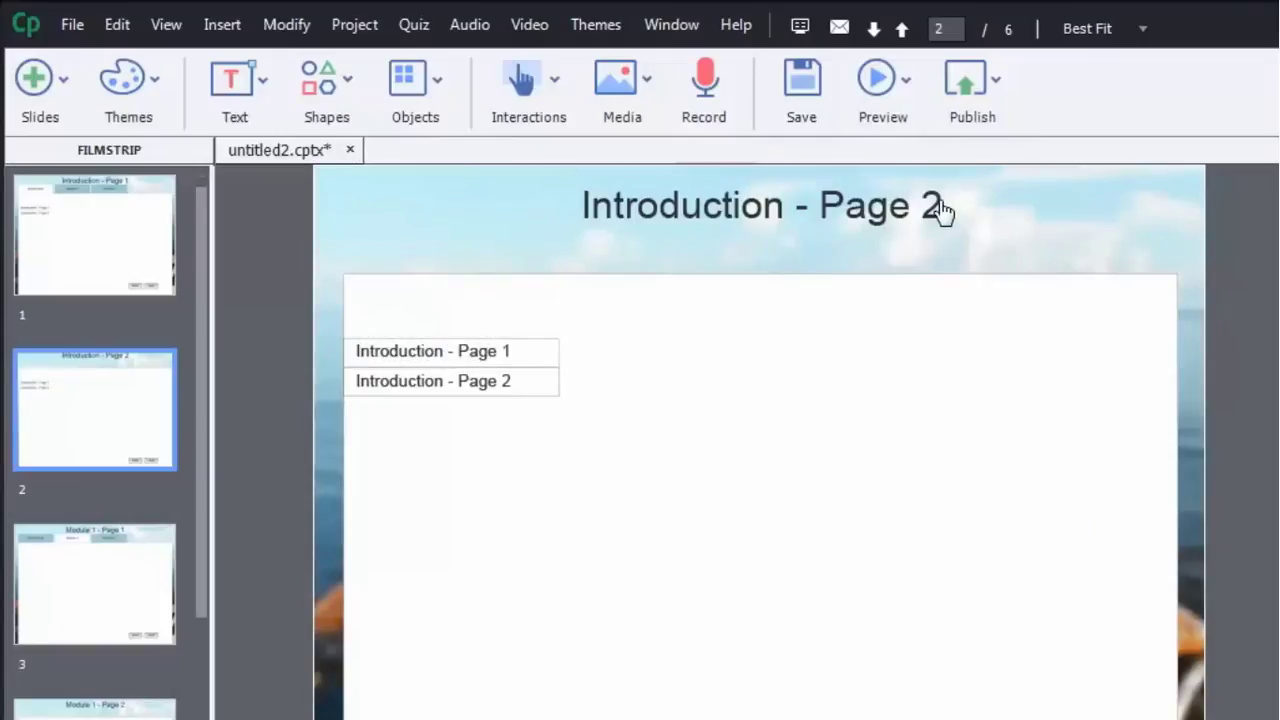
Set the On Success action of the Introduction - Page 2 button on slide 2 to No Action.
click(507, 387)
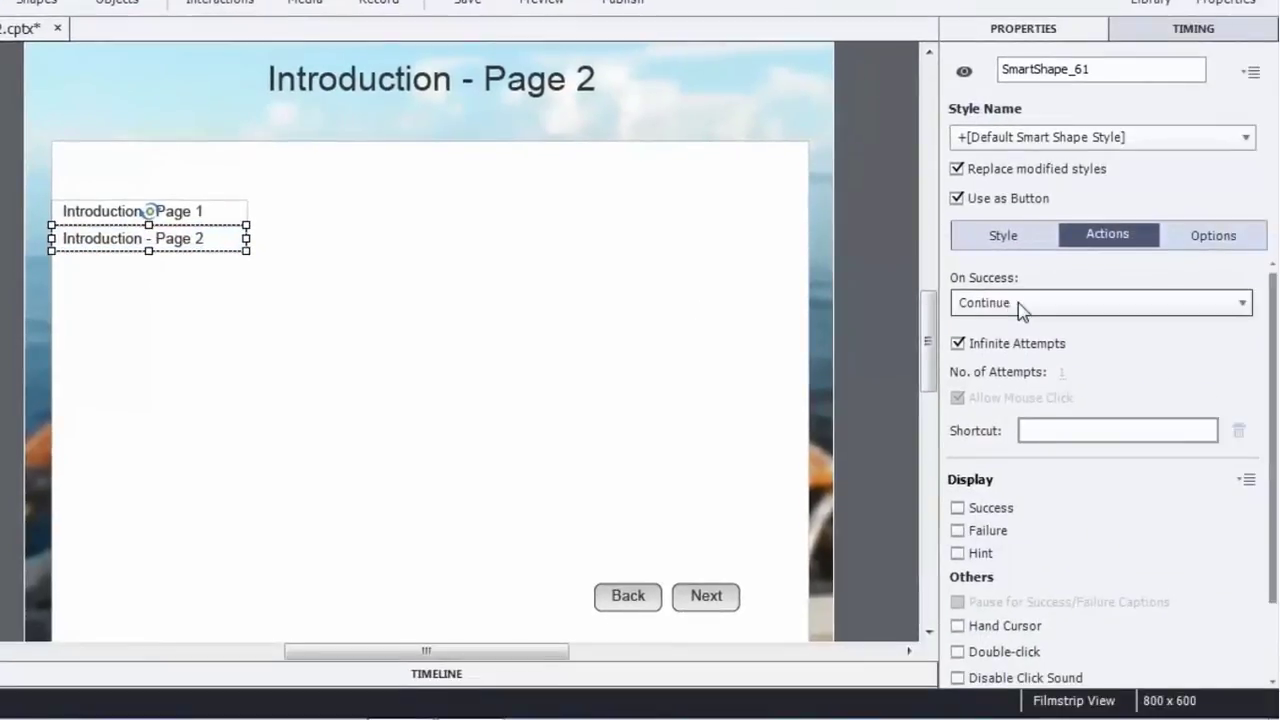
click(1020, 305)
scroll(1088, 522, down, 6)
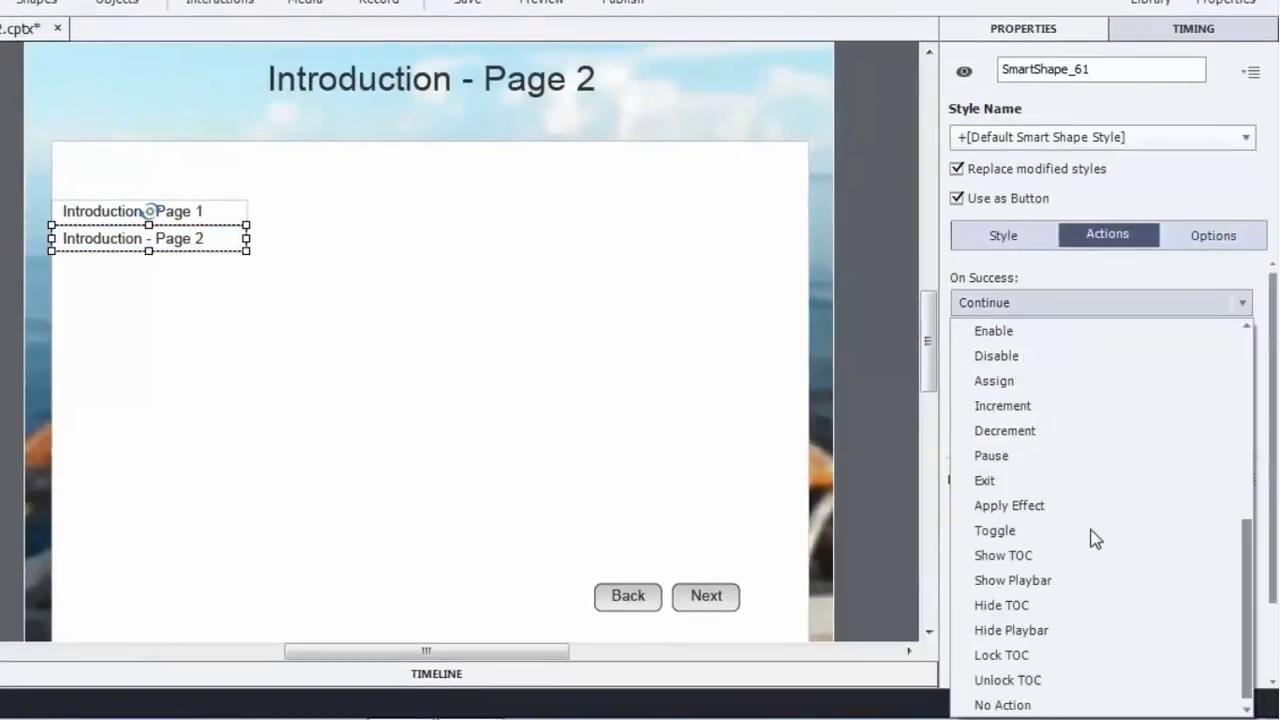
click(1050, 703)
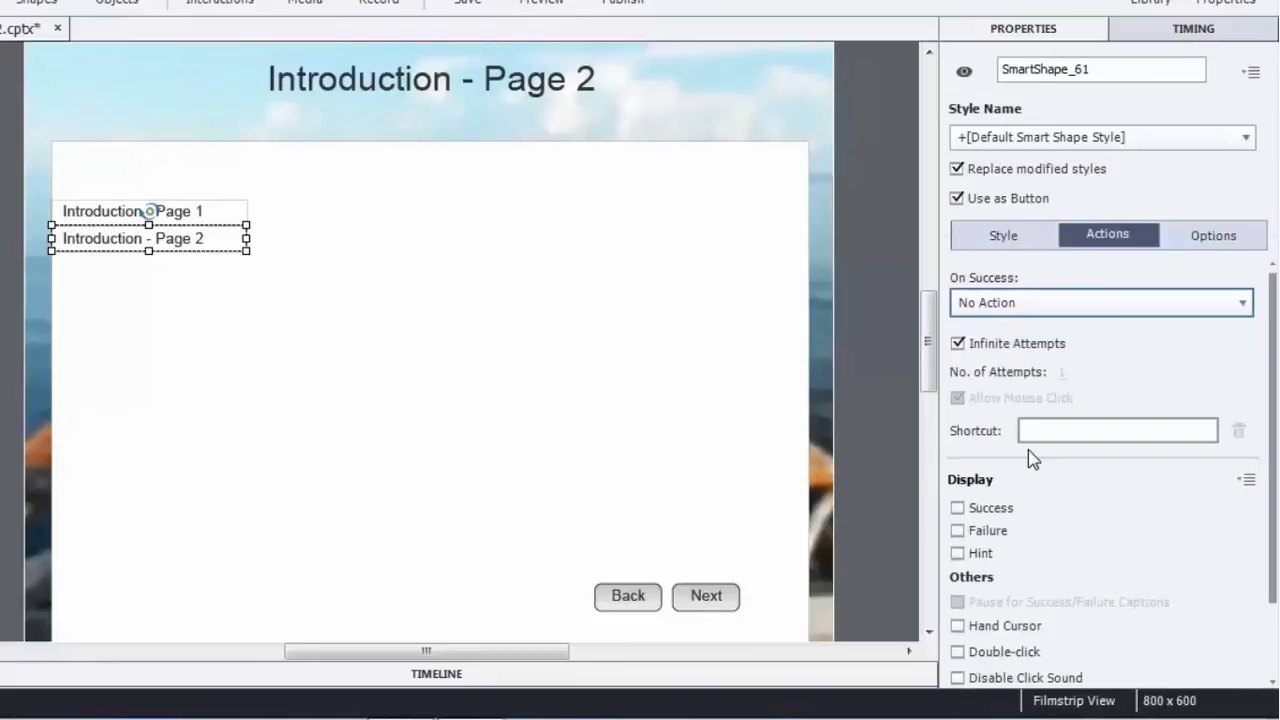
Set the Introduction - Page 1 button on slide 2 to jump to 1 Slide 1 on success.
click(191, 217)
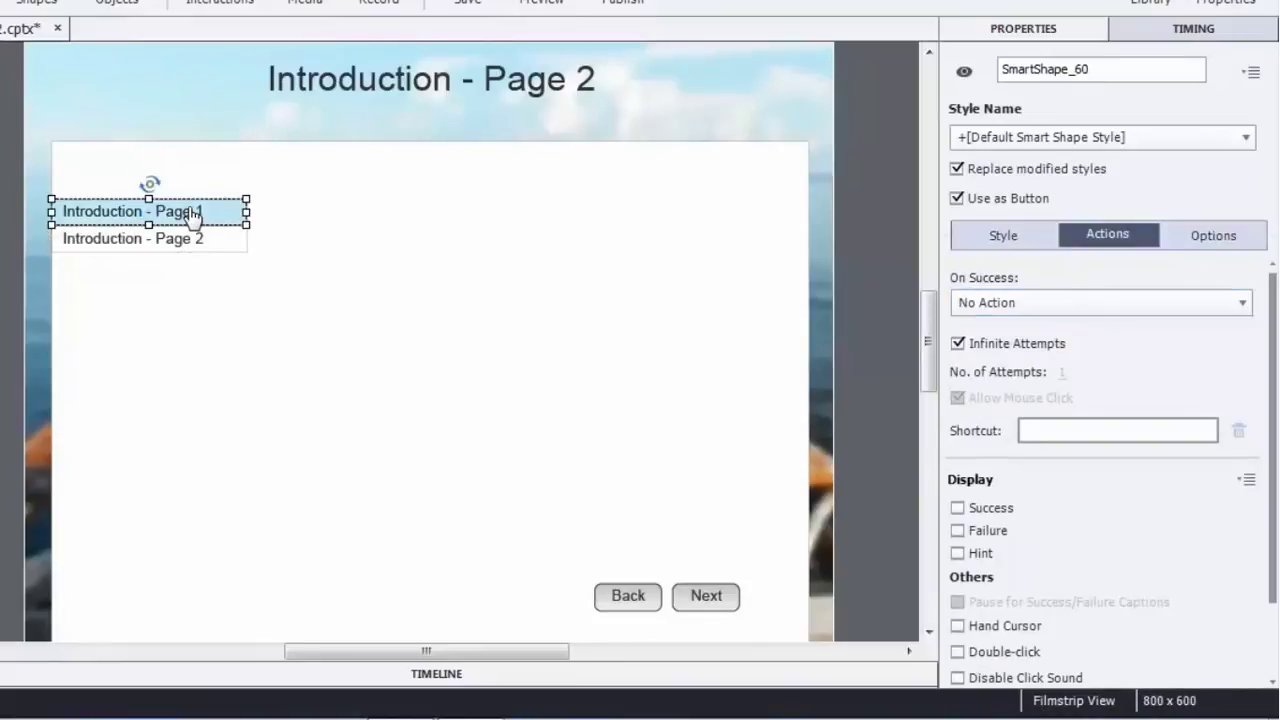
click(1053, 305)
scroll(1088, 403, up, 5)
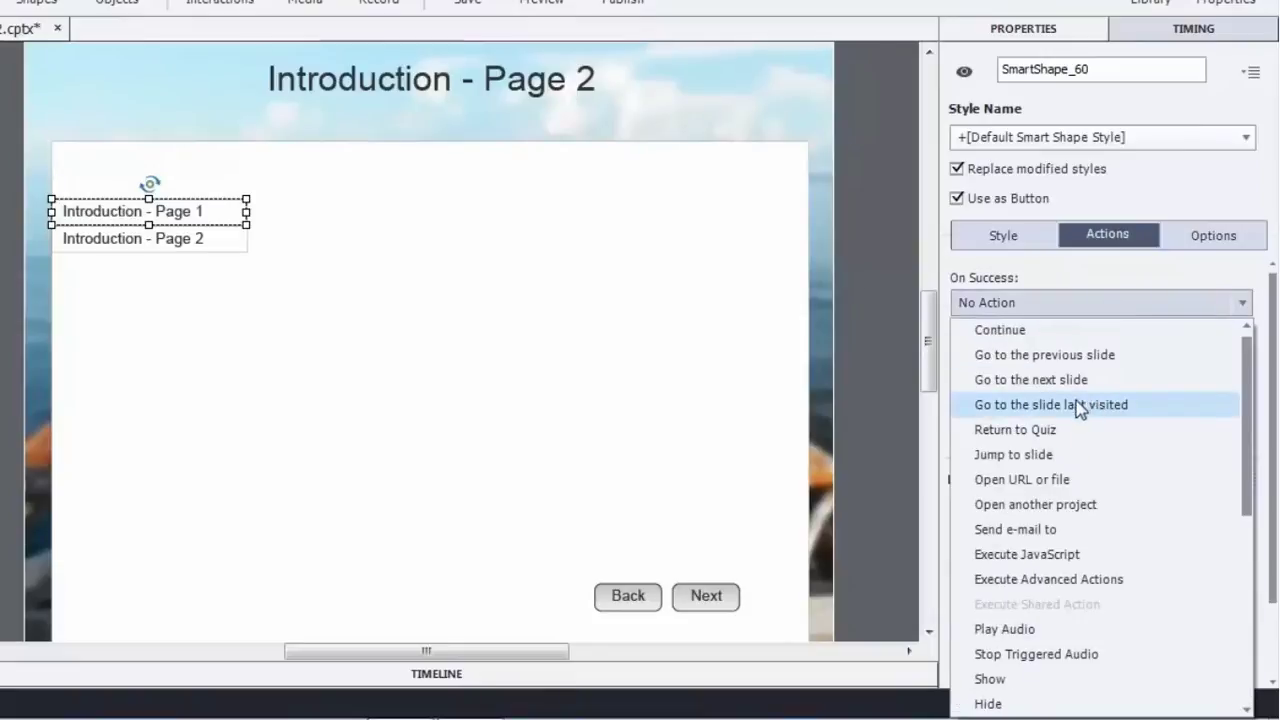
click(1054, 453)
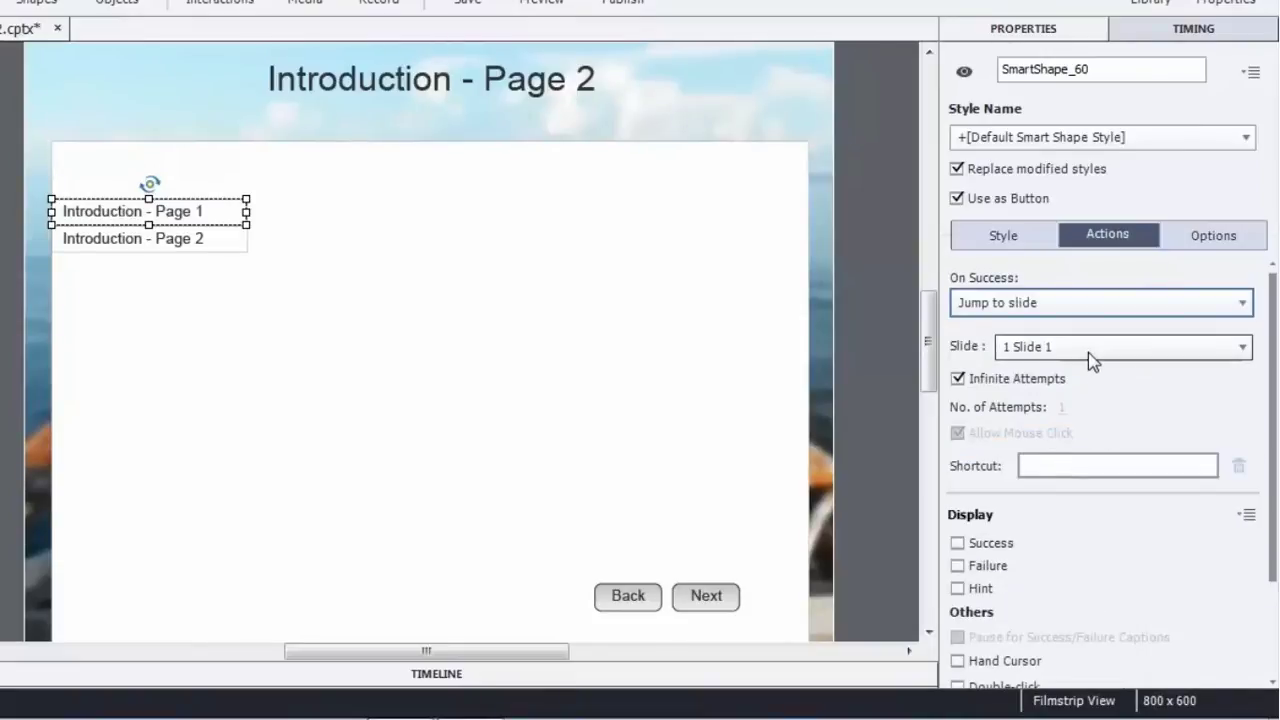
click(2, 314)
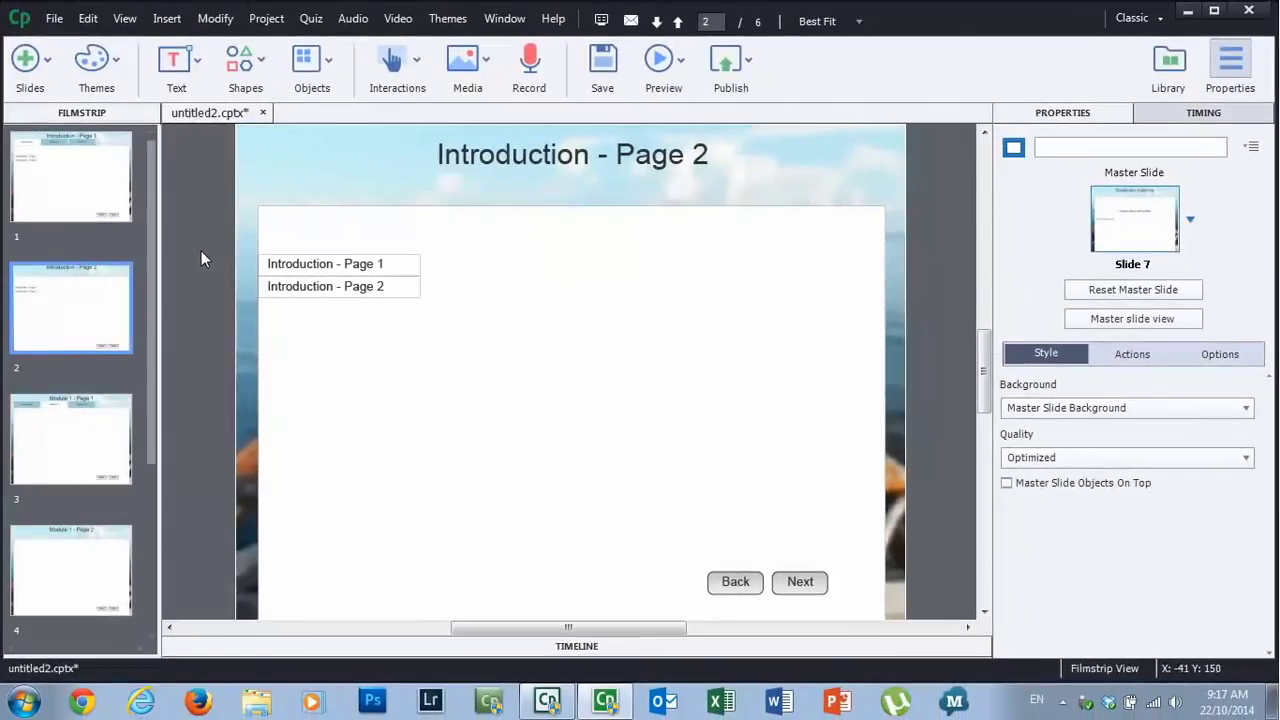
Copy both Introduction page buttons from slide 2 and paste them onto slide 3.
click(345, 288)
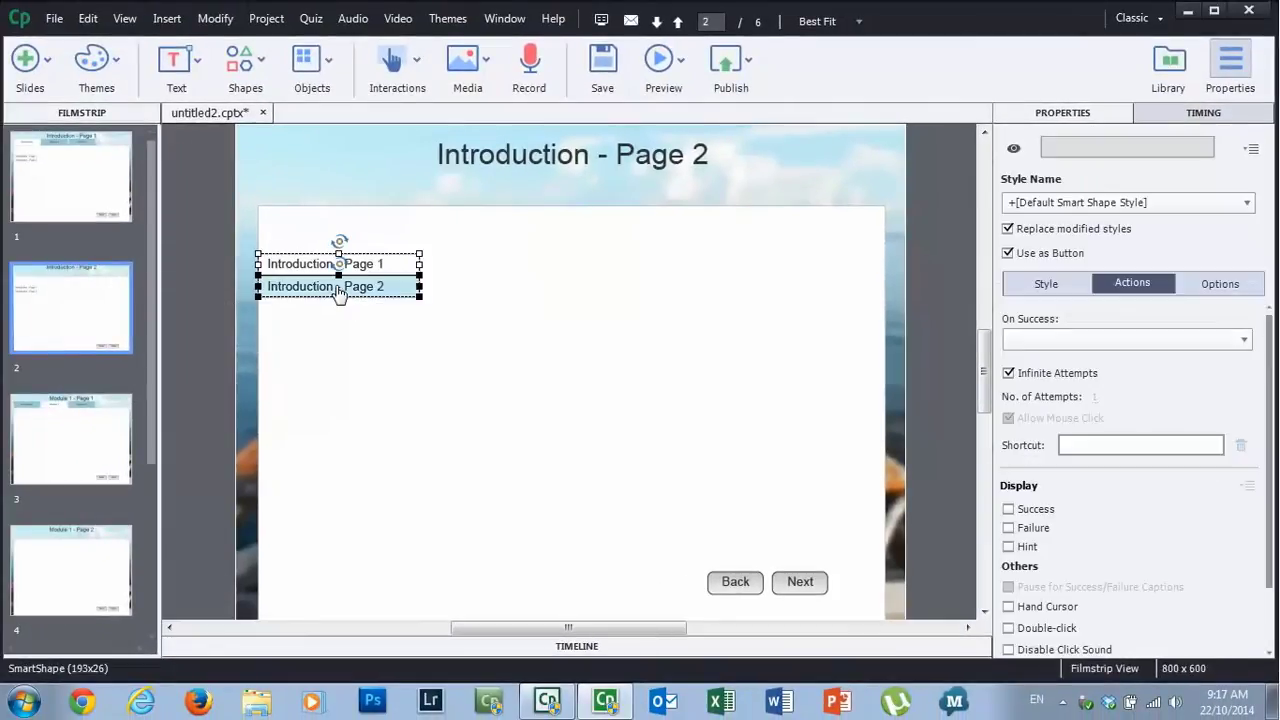
right_click(318, 272)
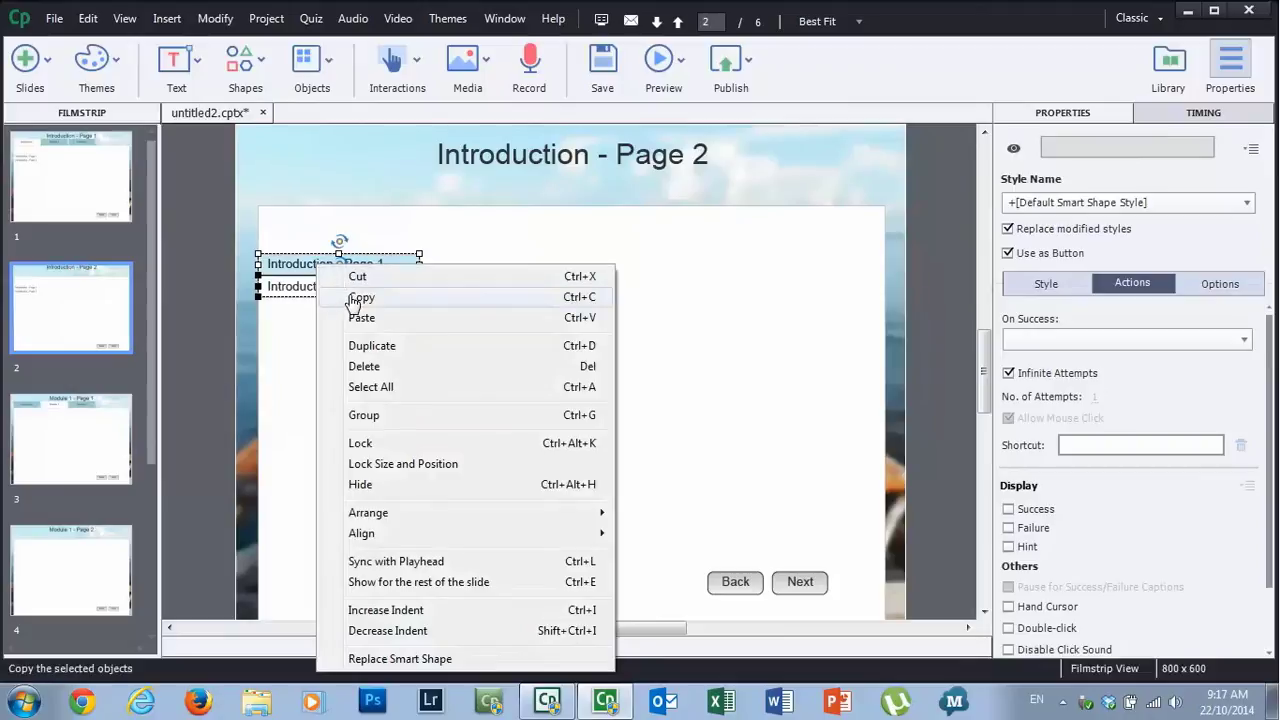
click(352, 292)
click(98, 440)
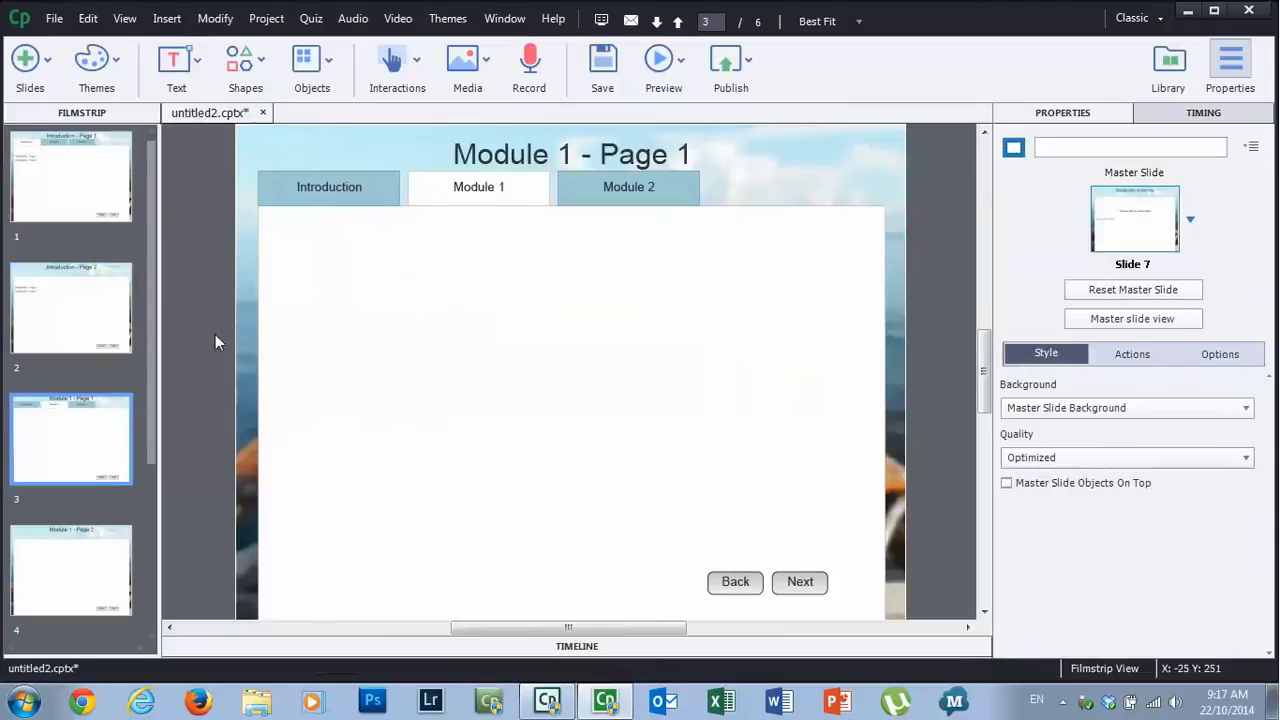
right_click(201, 298)
click(314, 423)
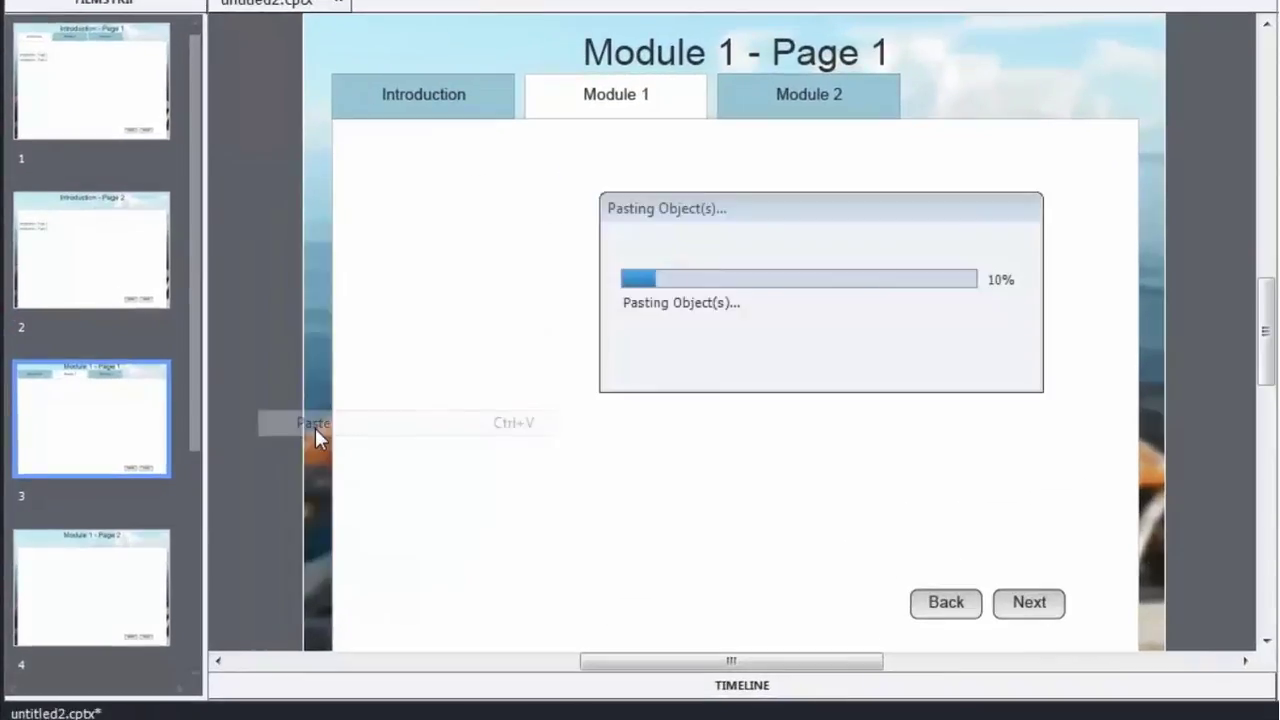
Relabel the upper page button on slide 3 as "Module 1- Page 1".
click(452, 197)
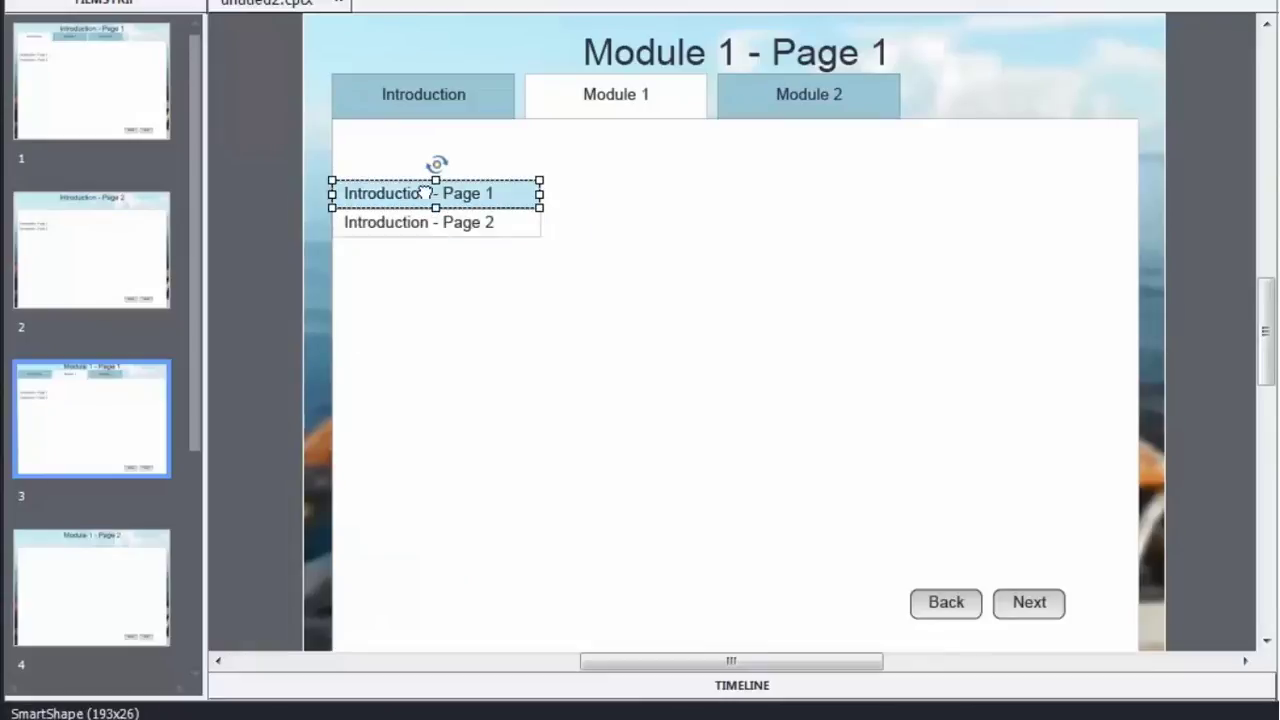
drag(432, 193, 340, 195)
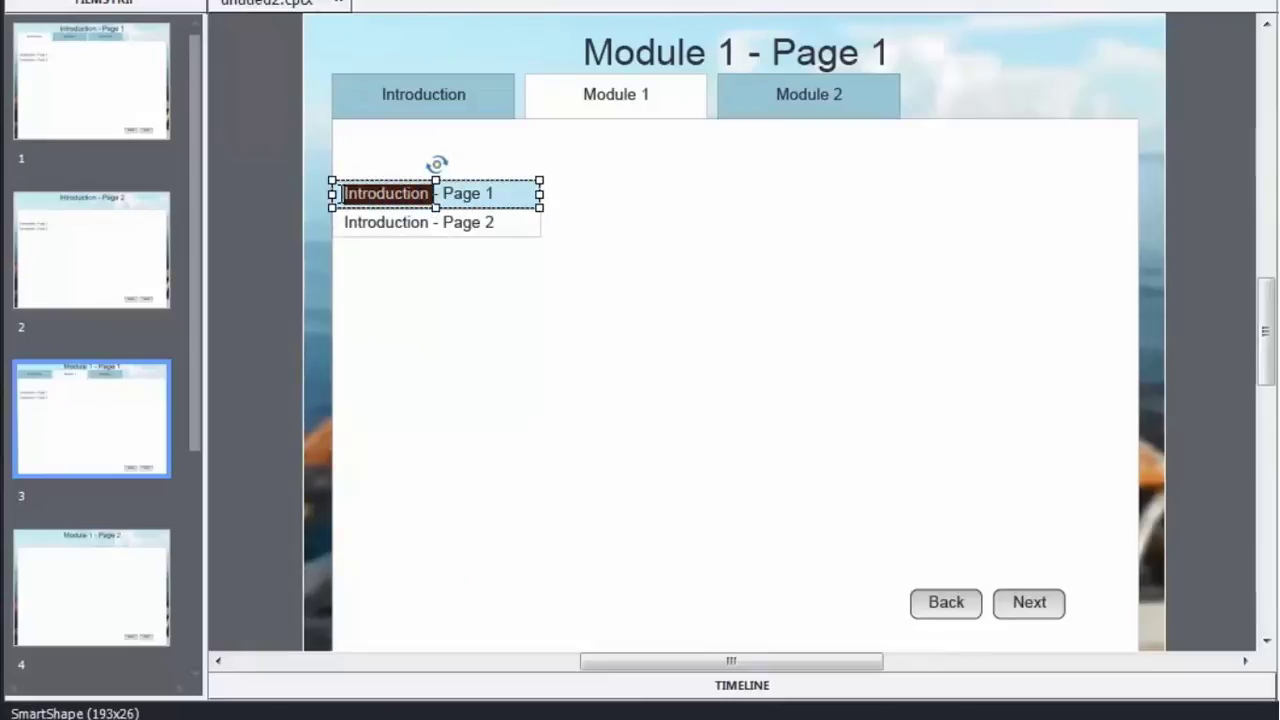
text(Module)
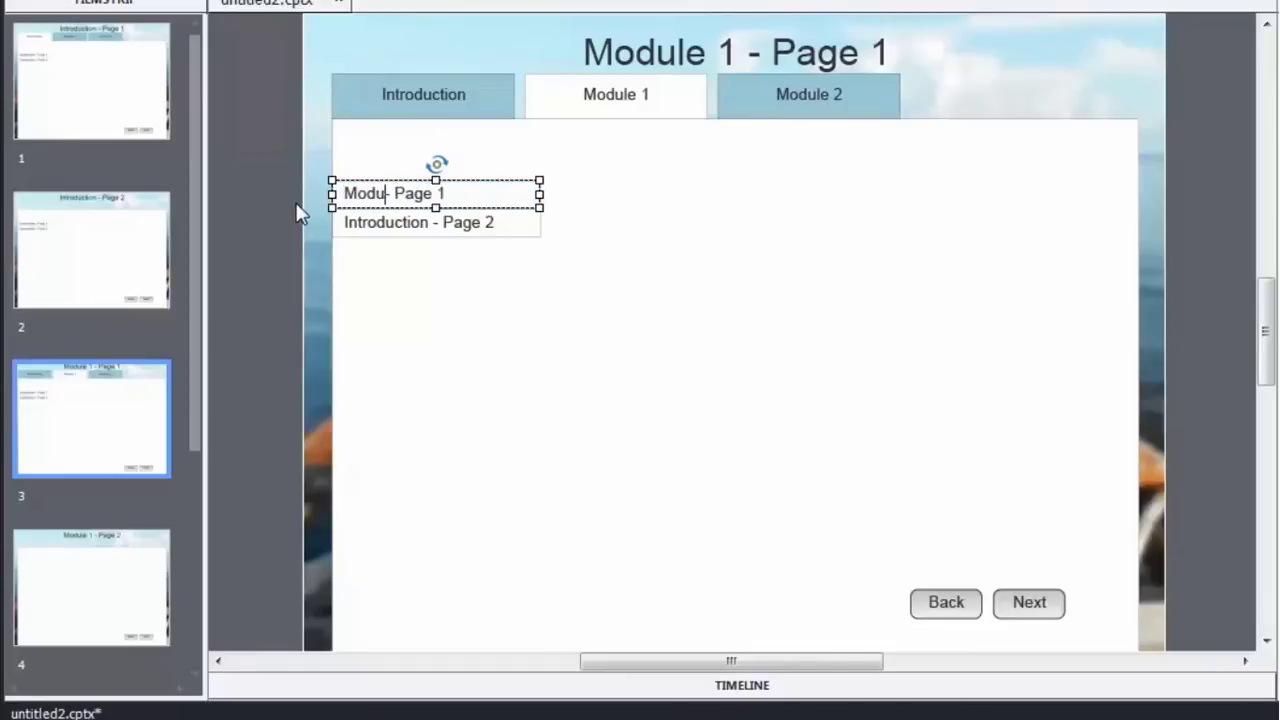
text( 1)
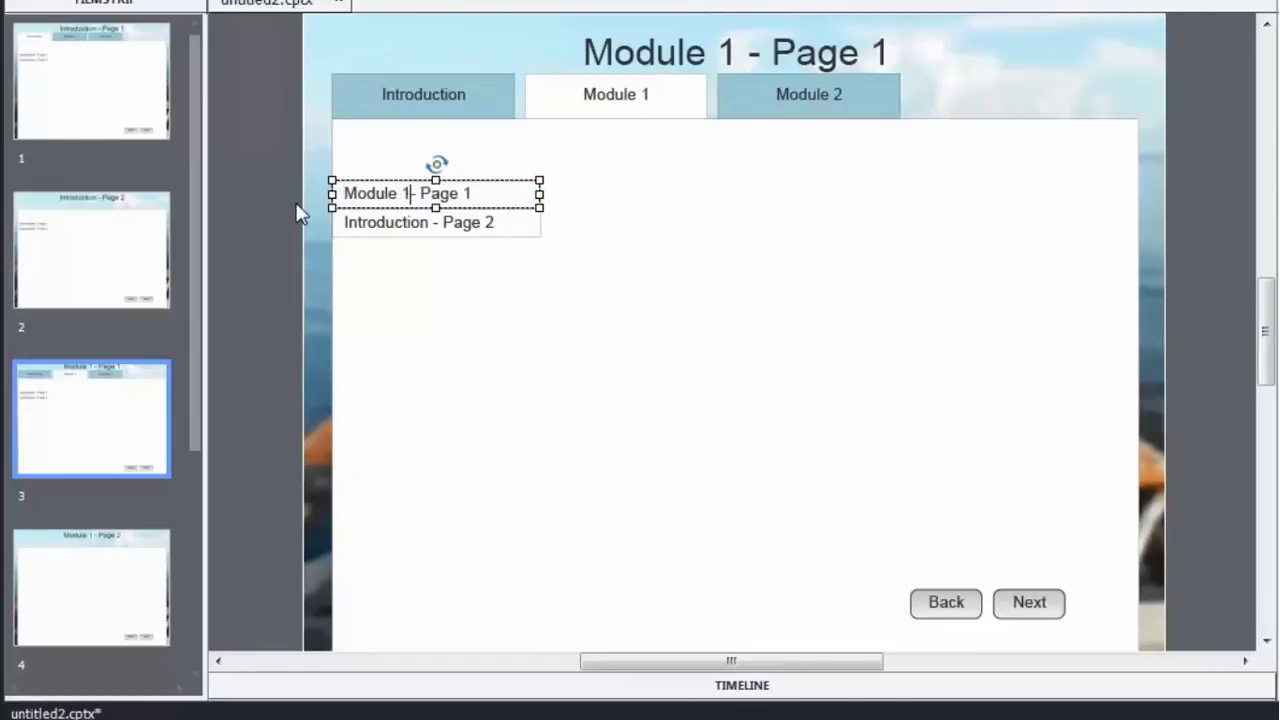
key(Escape)
Relabel the lower page button on slide 3 as "Module 1 - Page 2".
click(423, 223)
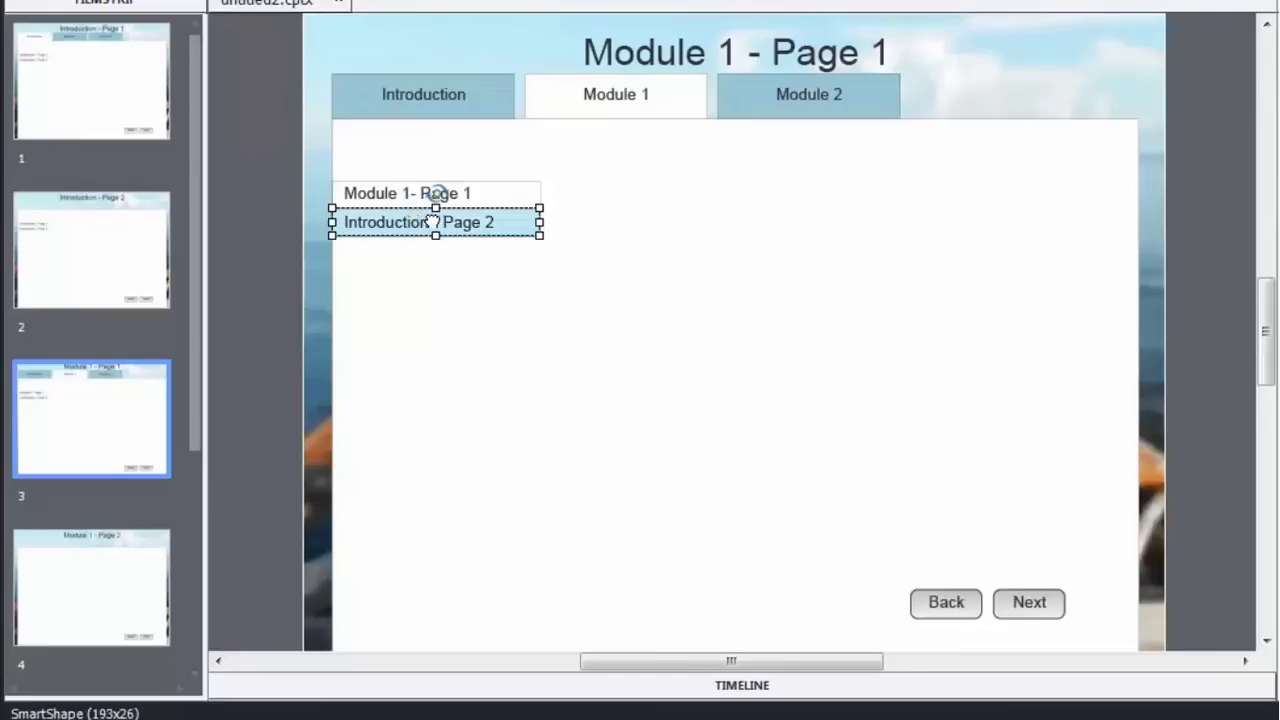
double_click(431, 222)
drag(431, 222, 286, 222)
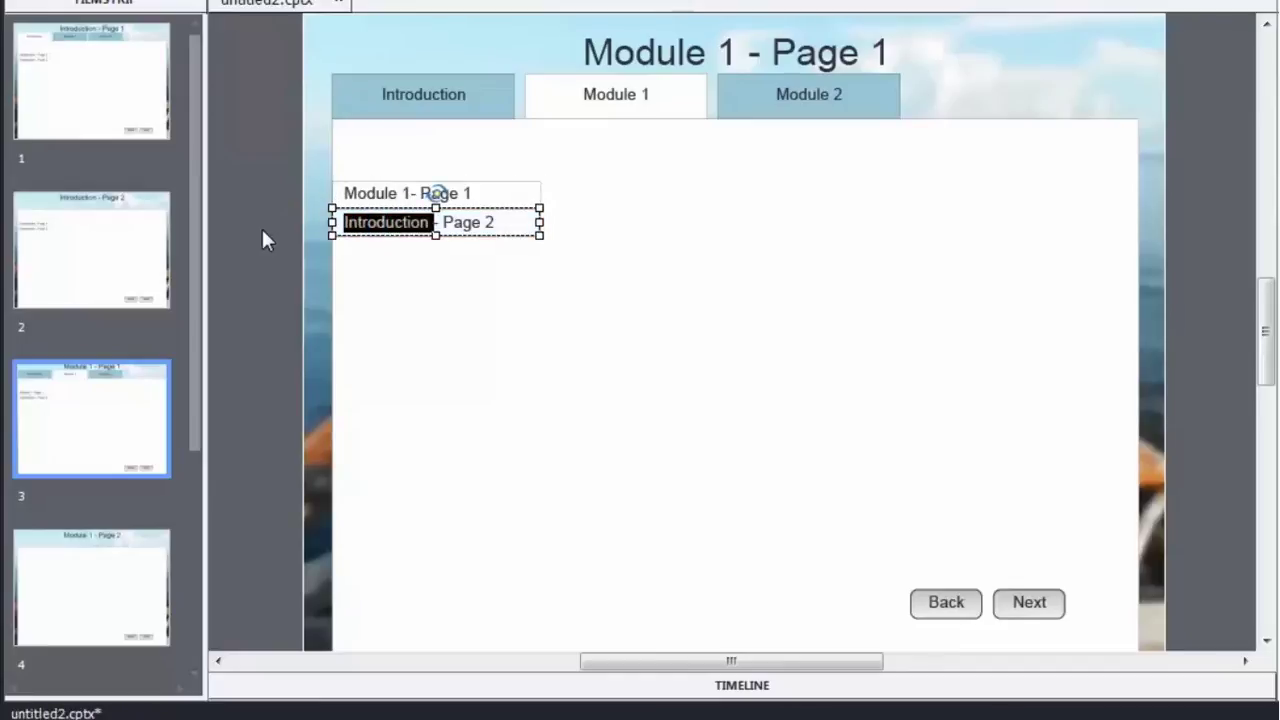
text(Module 2)
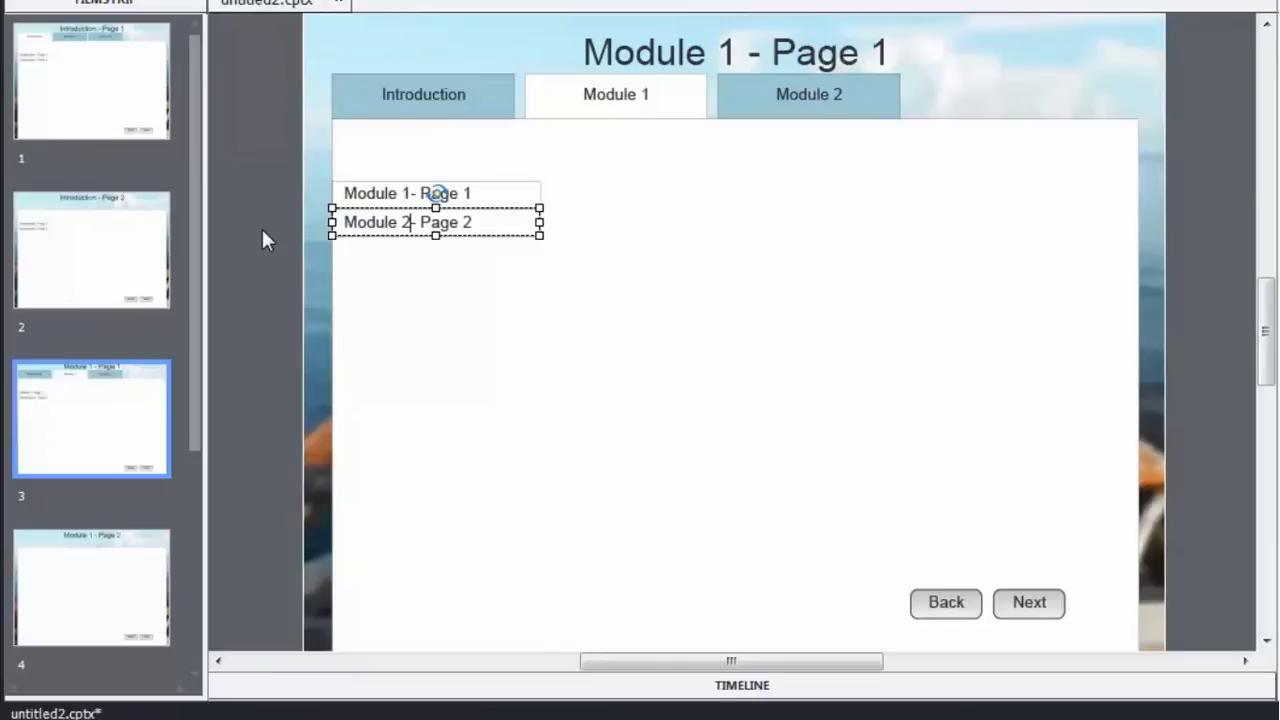
key(BackSpace)
text(1)
click(265, 243)
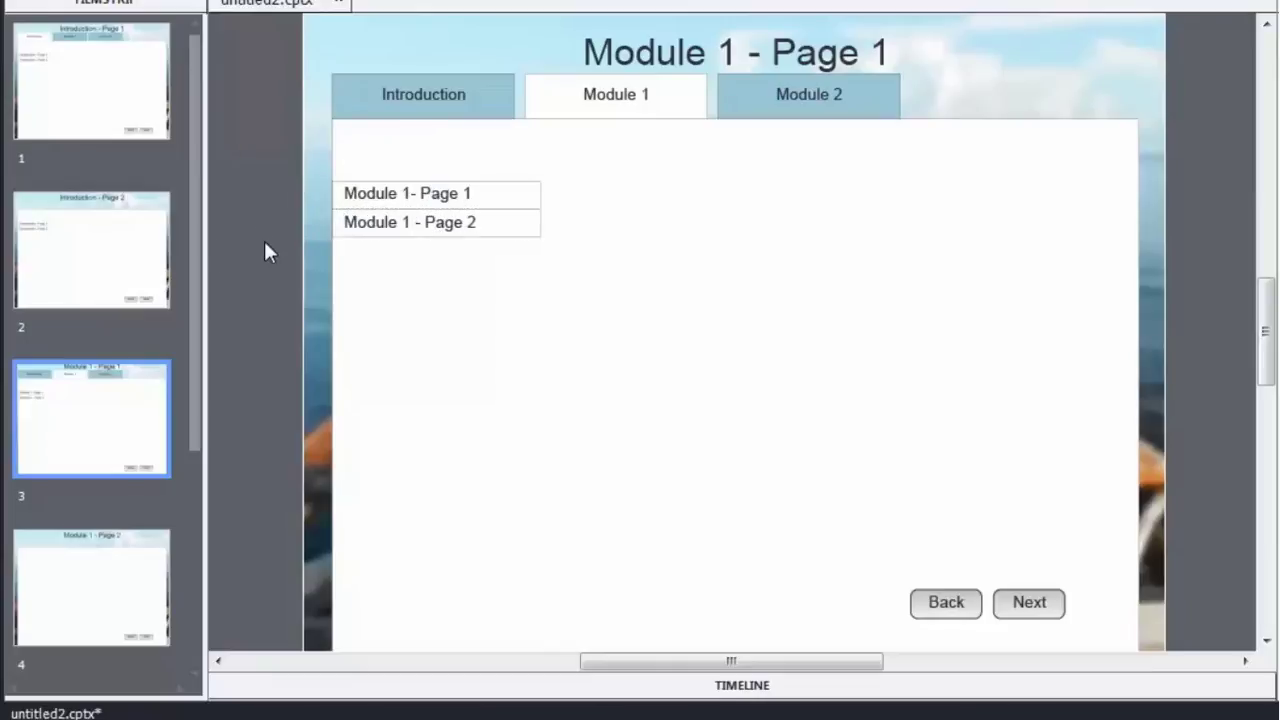
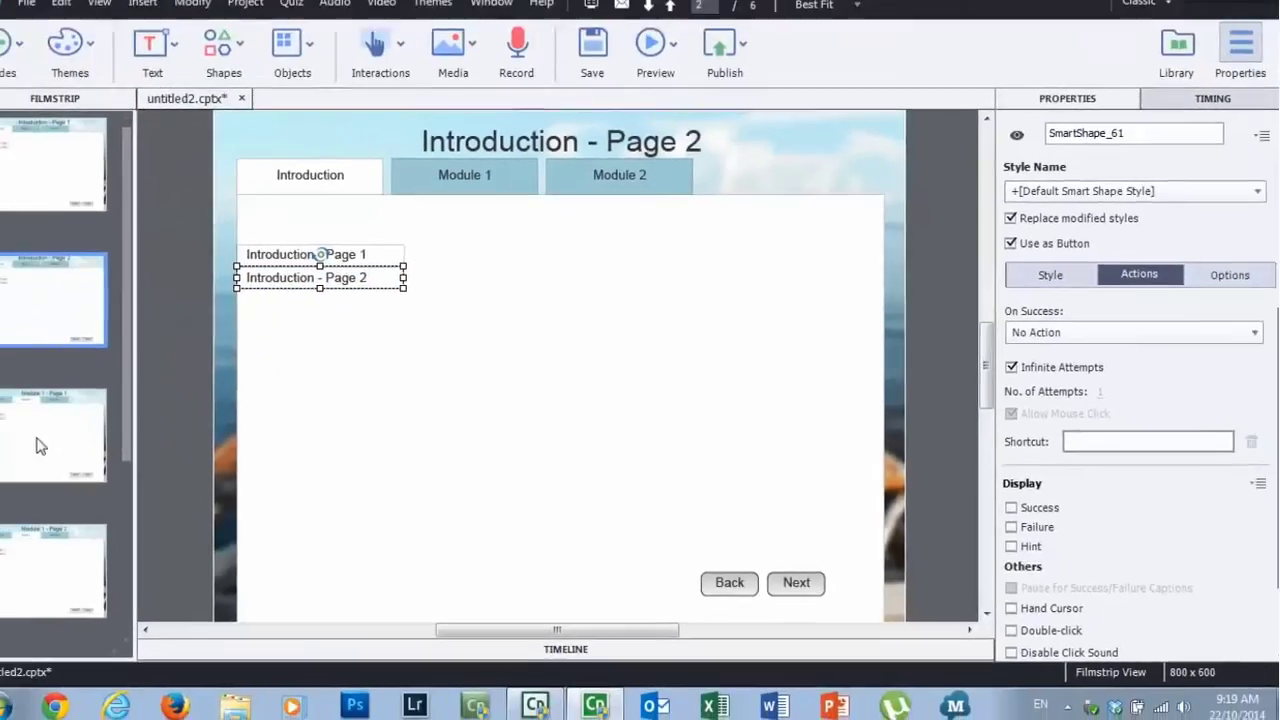
Set the success action of the Module 1- Page 1 button on slide 3 to No Action.
click(40, 443)
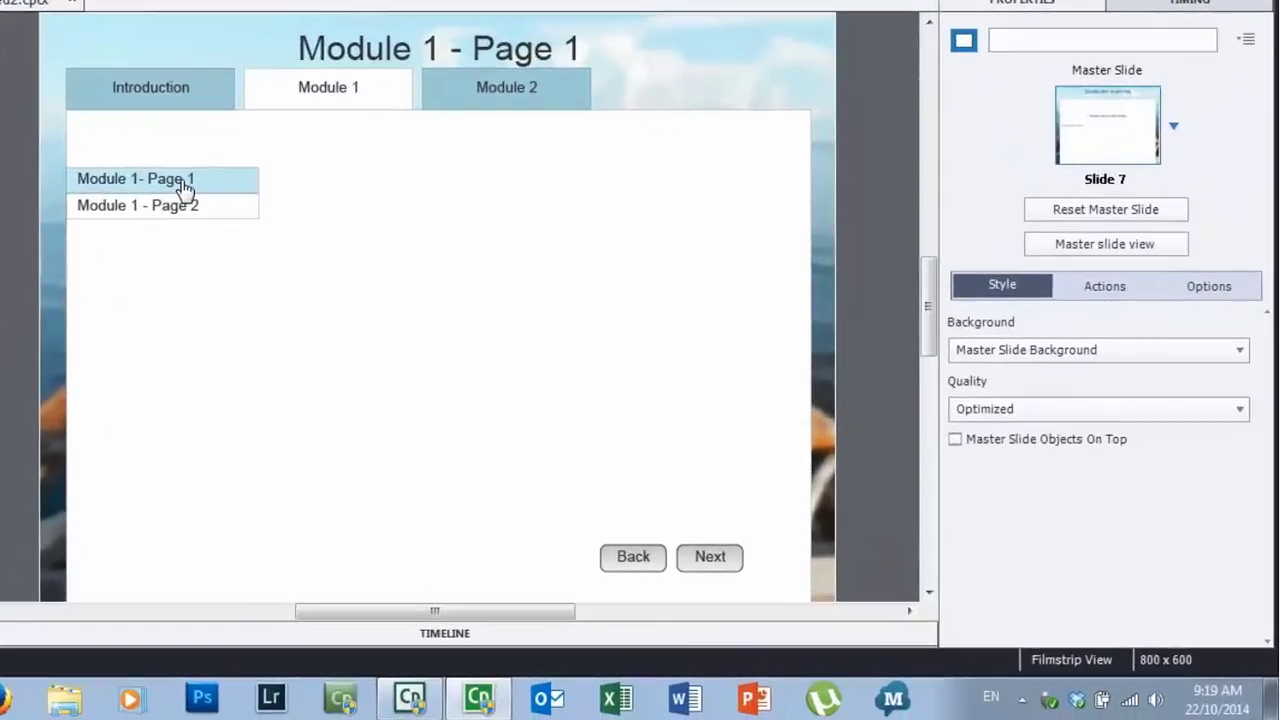
click(285, 236)
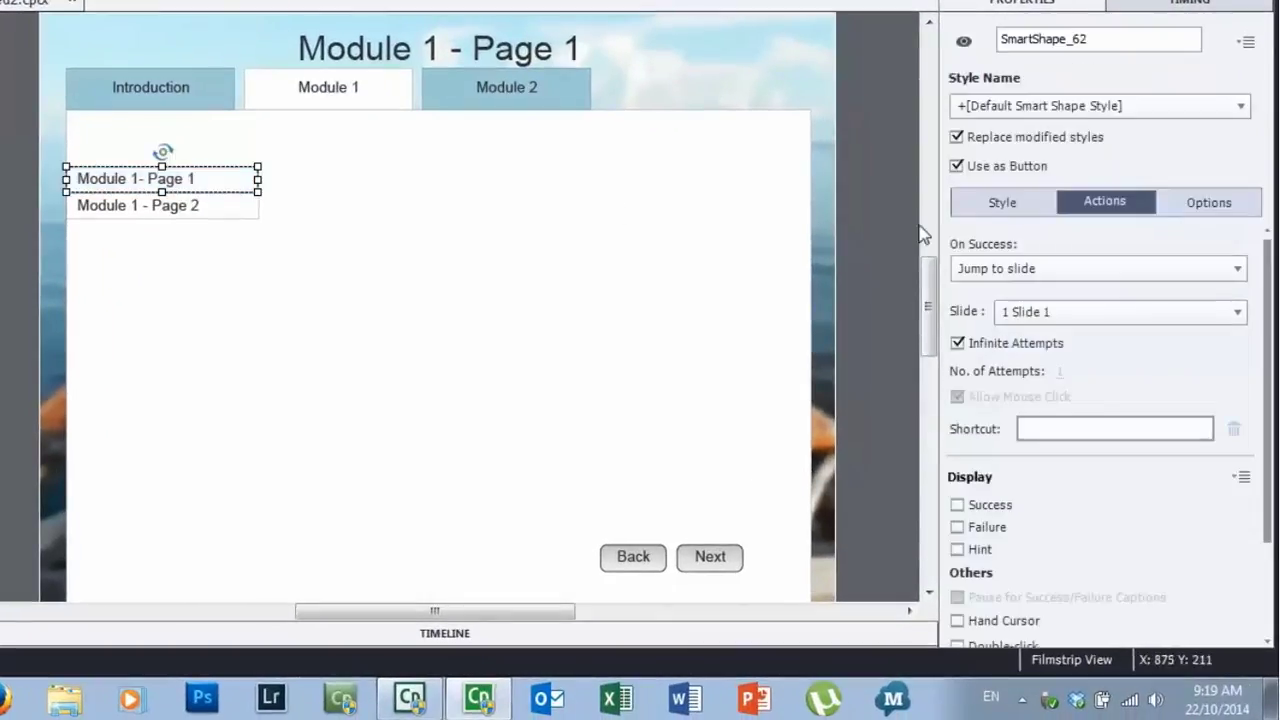
click(1088, 268)
scroll(1097, 403, down, 5)
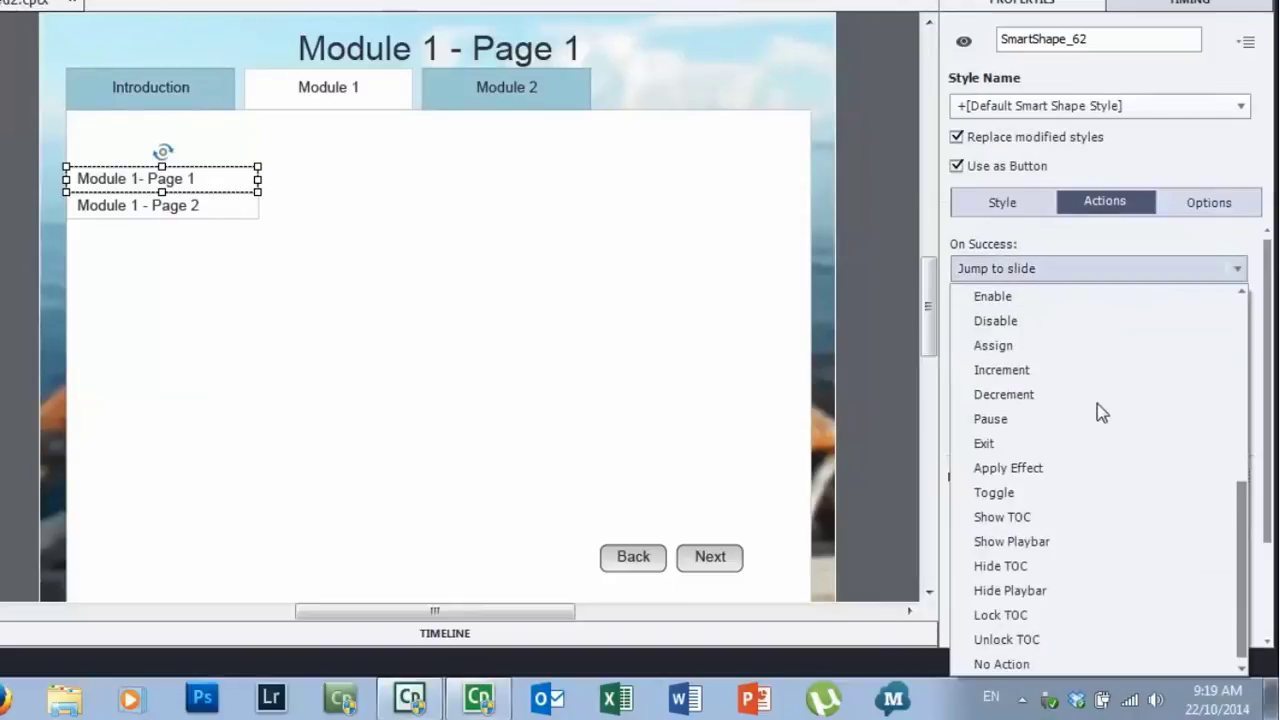
click(1028, 664)
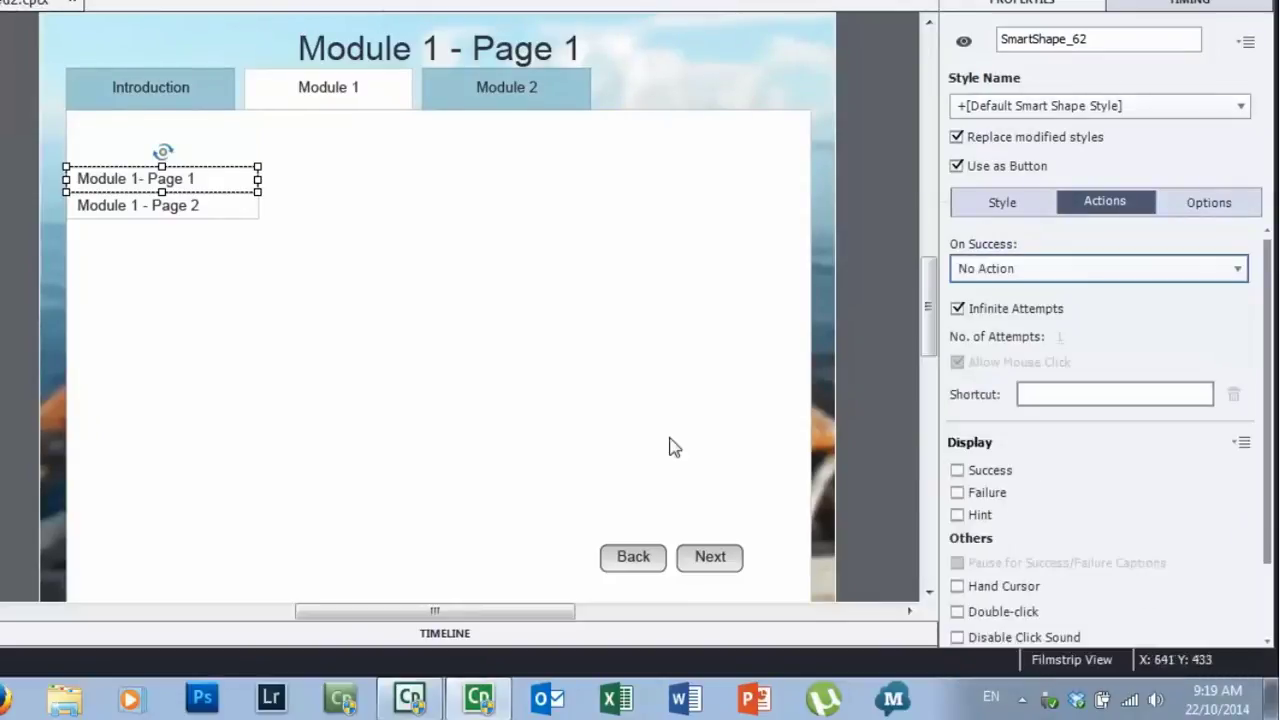
Set the Module 1 - Page 2 button on slide 3 to jump to 4 Slide 4 on success.
click(141, 208)
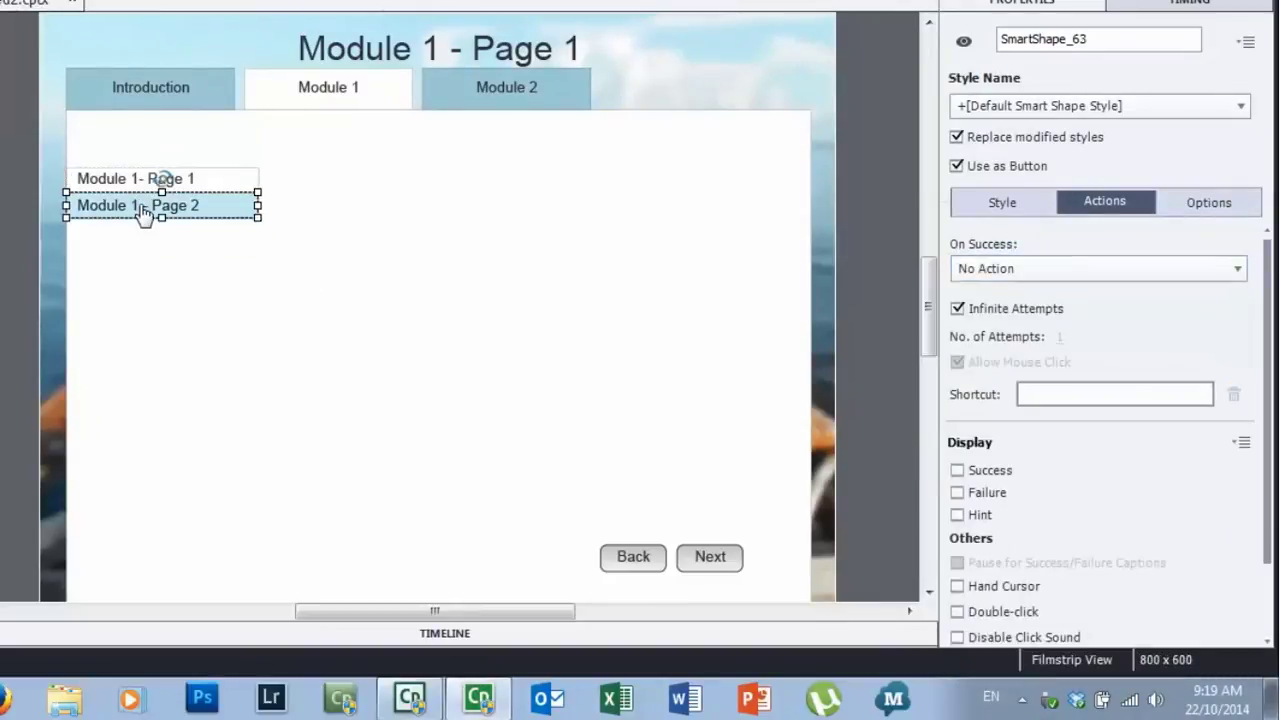
click(1012, 271)
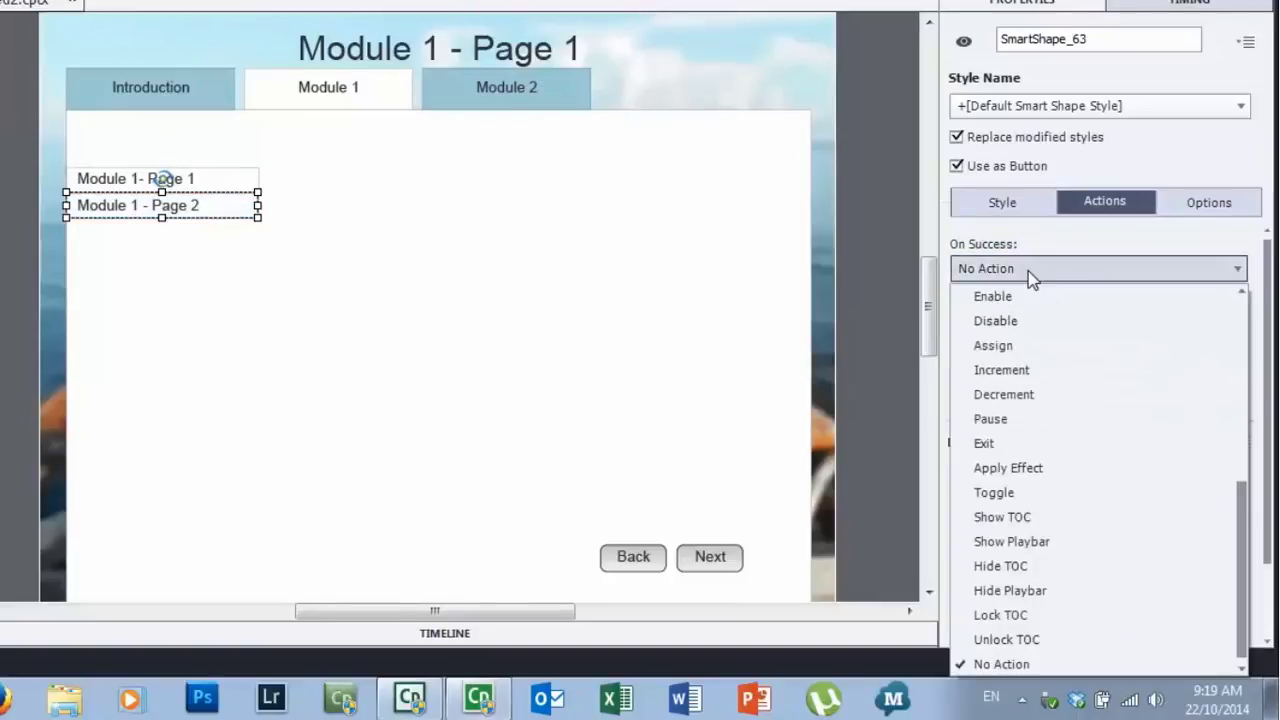
scroll(1069, 411, up, 5)
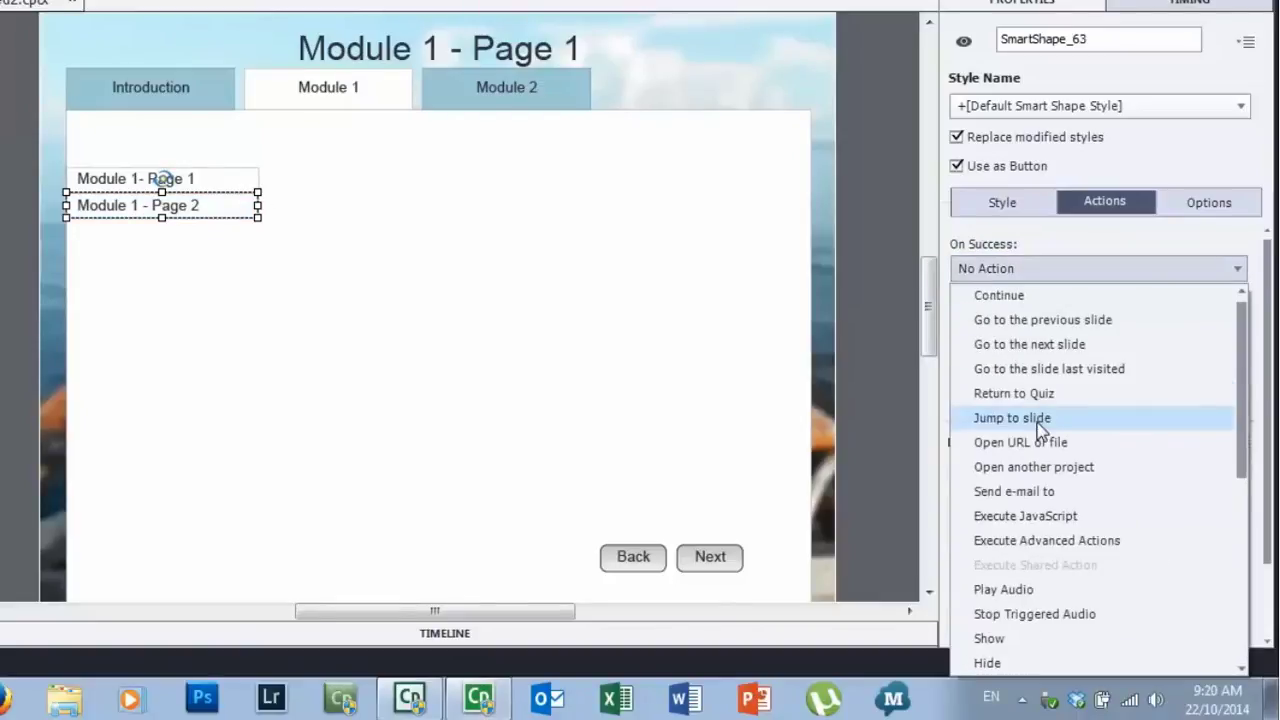
click(1038, 424)
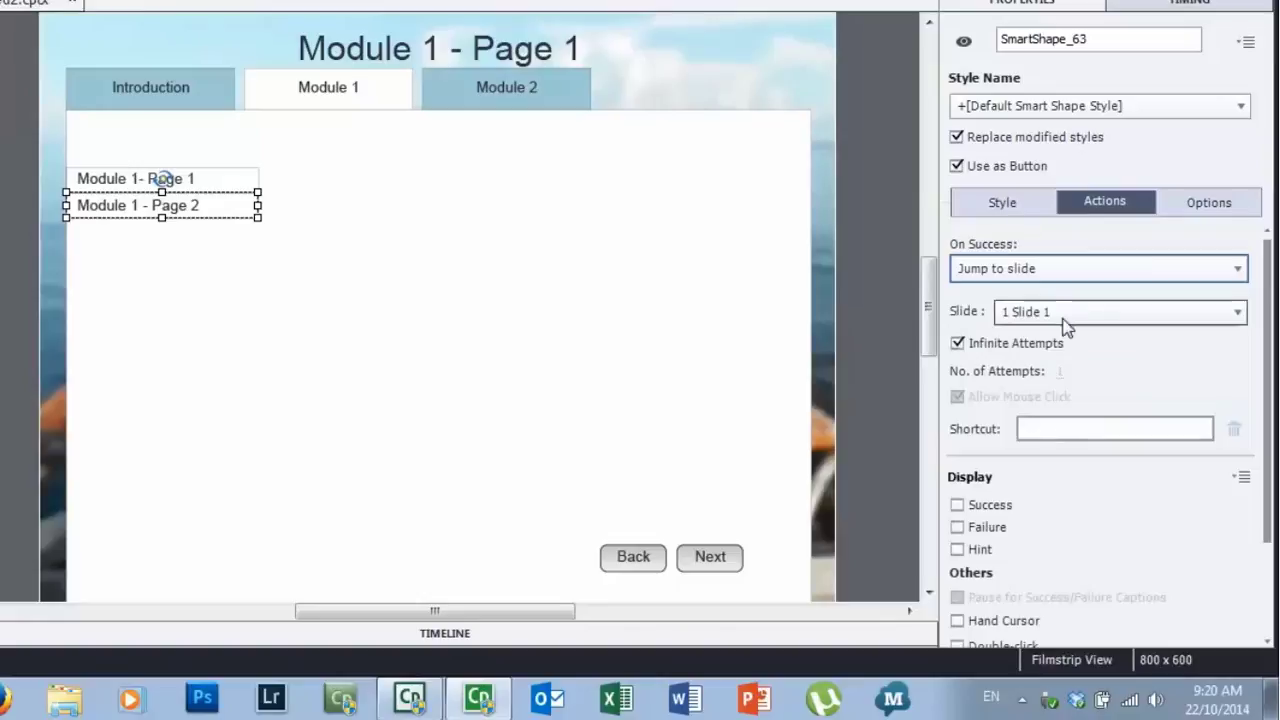
click(1078, 312)
click(1068, 416)
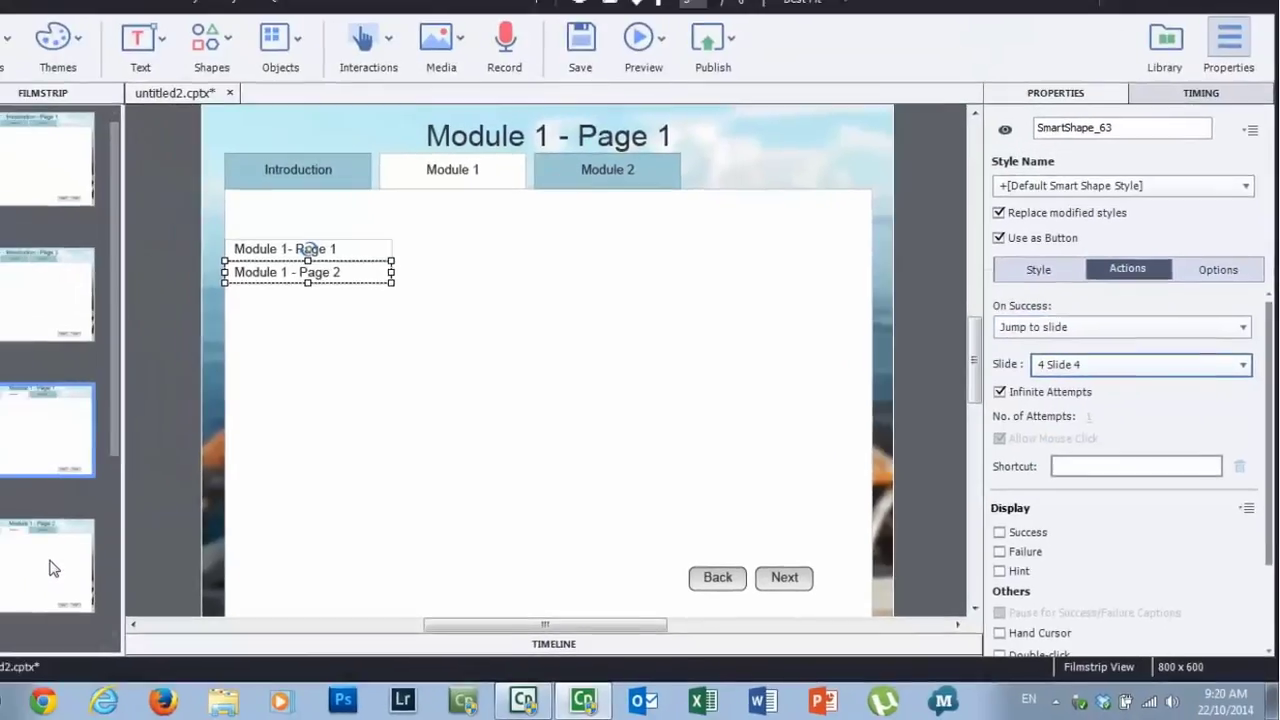
Make the Module 1- Page 1 button on slide 4 jump to 3 Slide 3 and check the Page 2 button's success action.
click(53, 568)
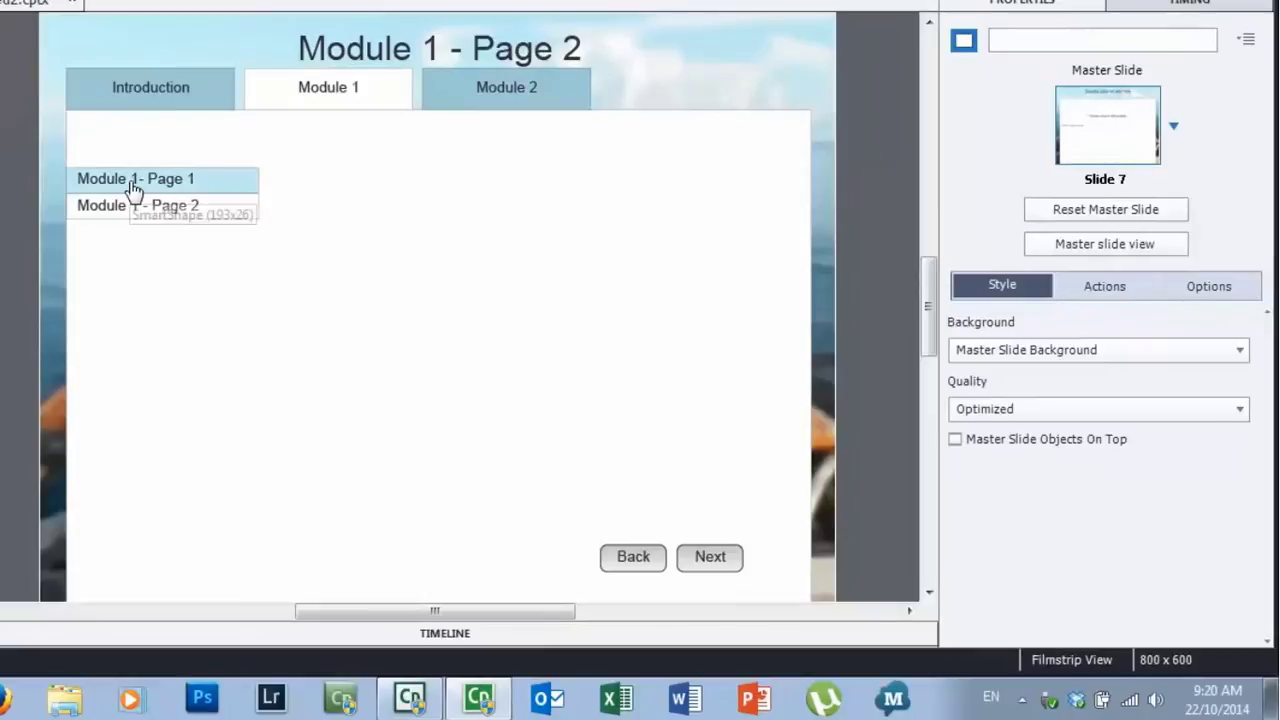
click(133, 188)
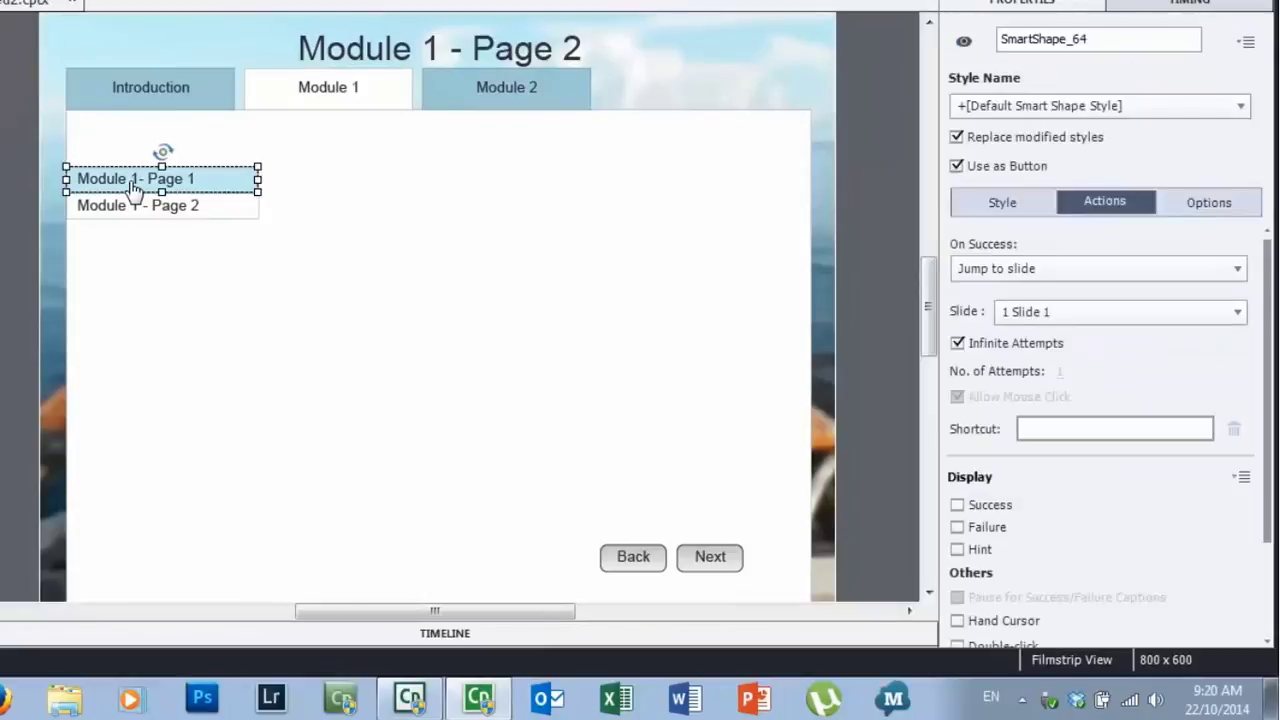
click(1098, 314)
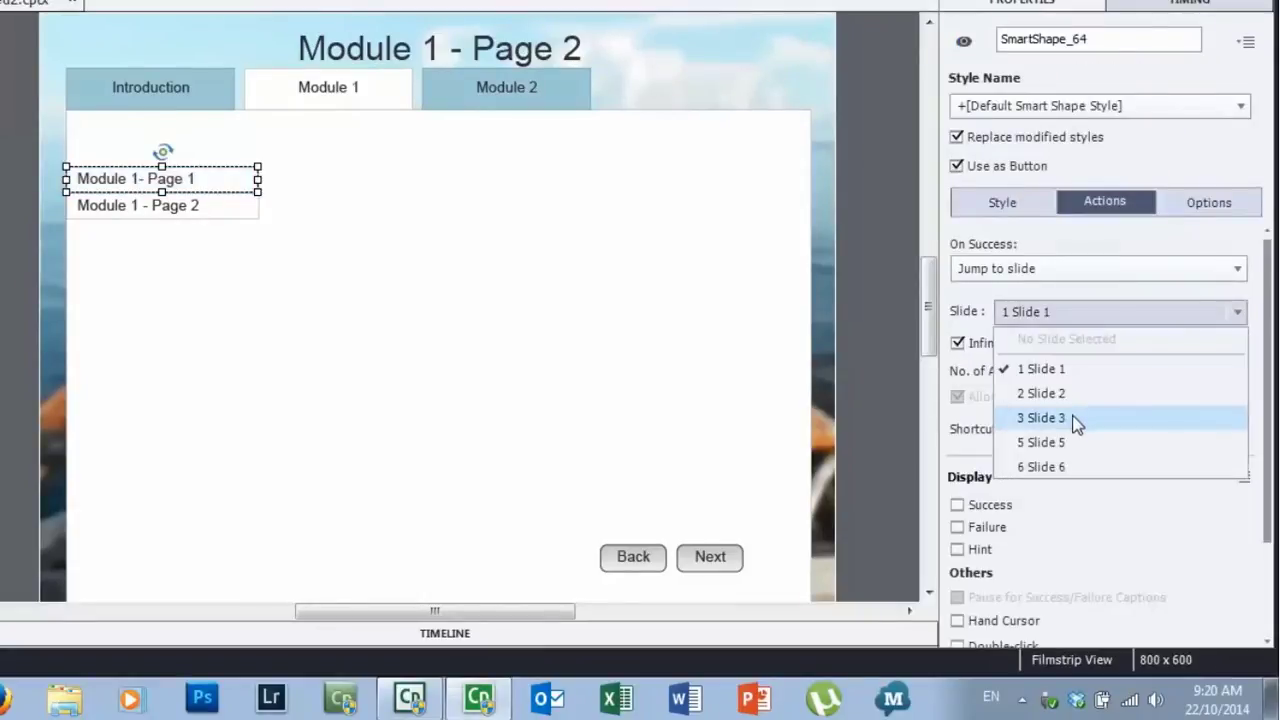
click(997, 420)
click(216, 212)
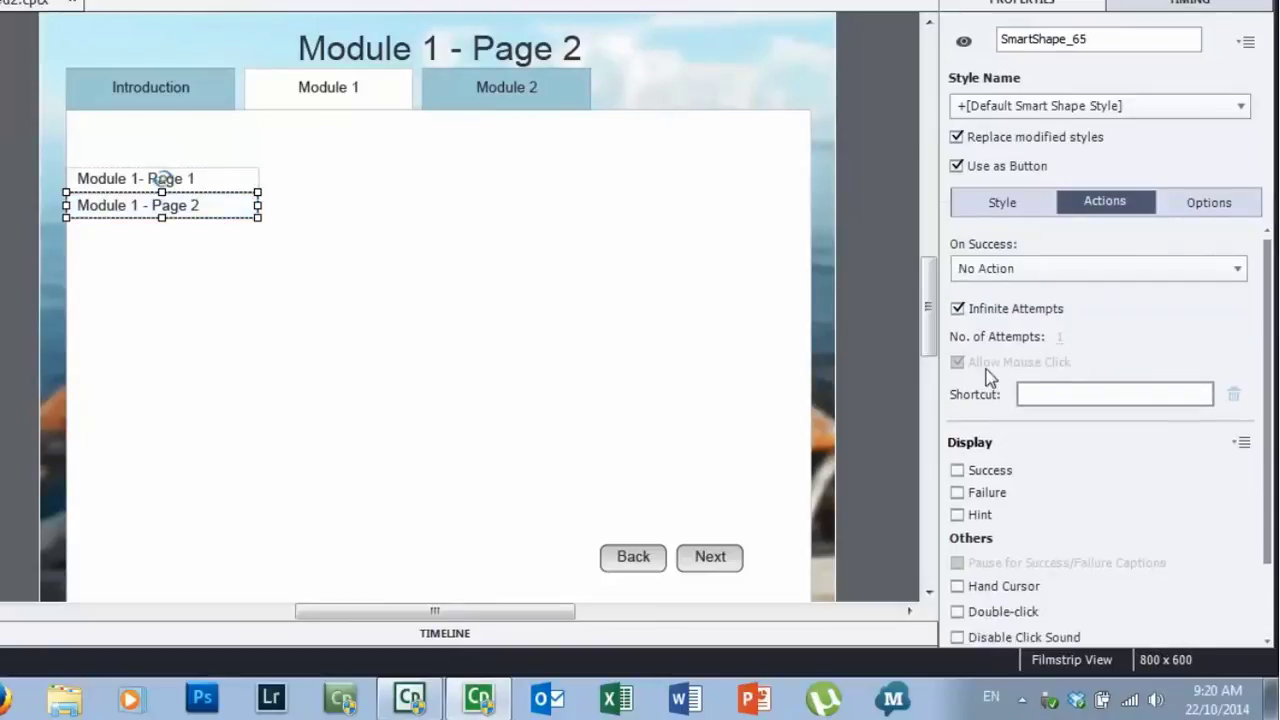
click(1052, 270)
click(1052, 270)
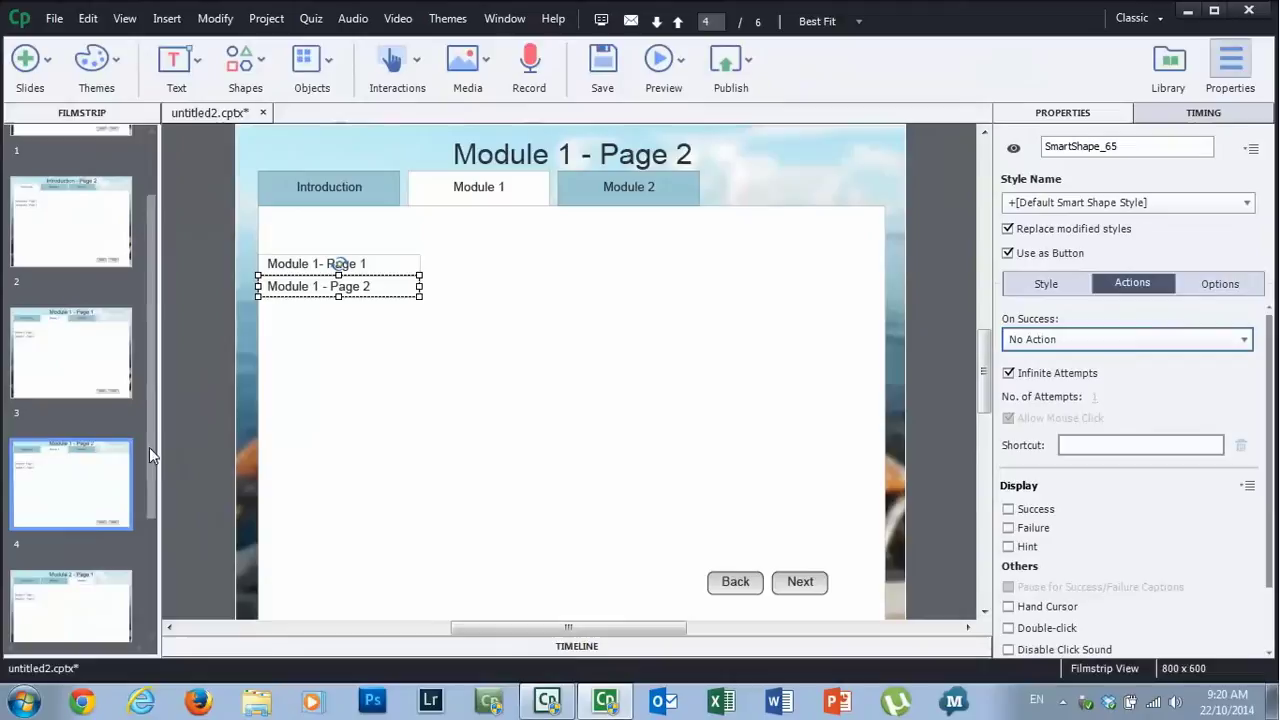
Set the success action of the Module 2- Page 1 button on slide 5 to No Action.
scroll(80, 447, down, 3)
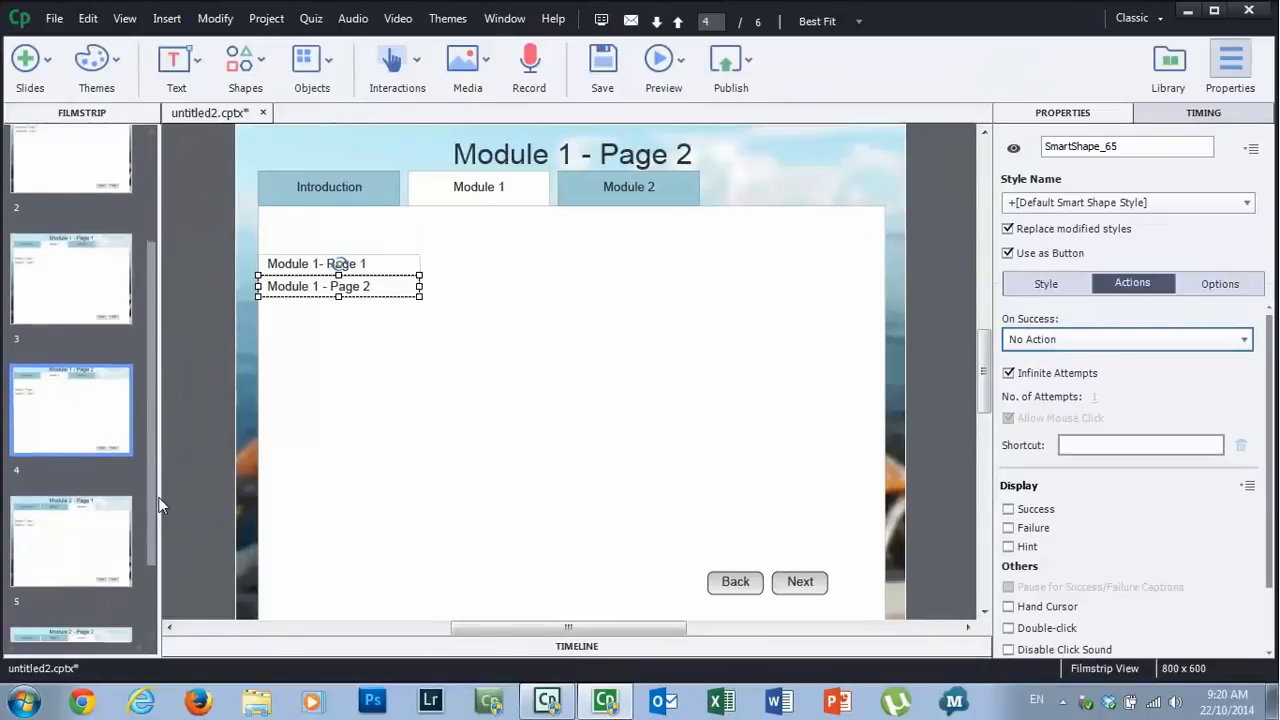
click(85, 455)
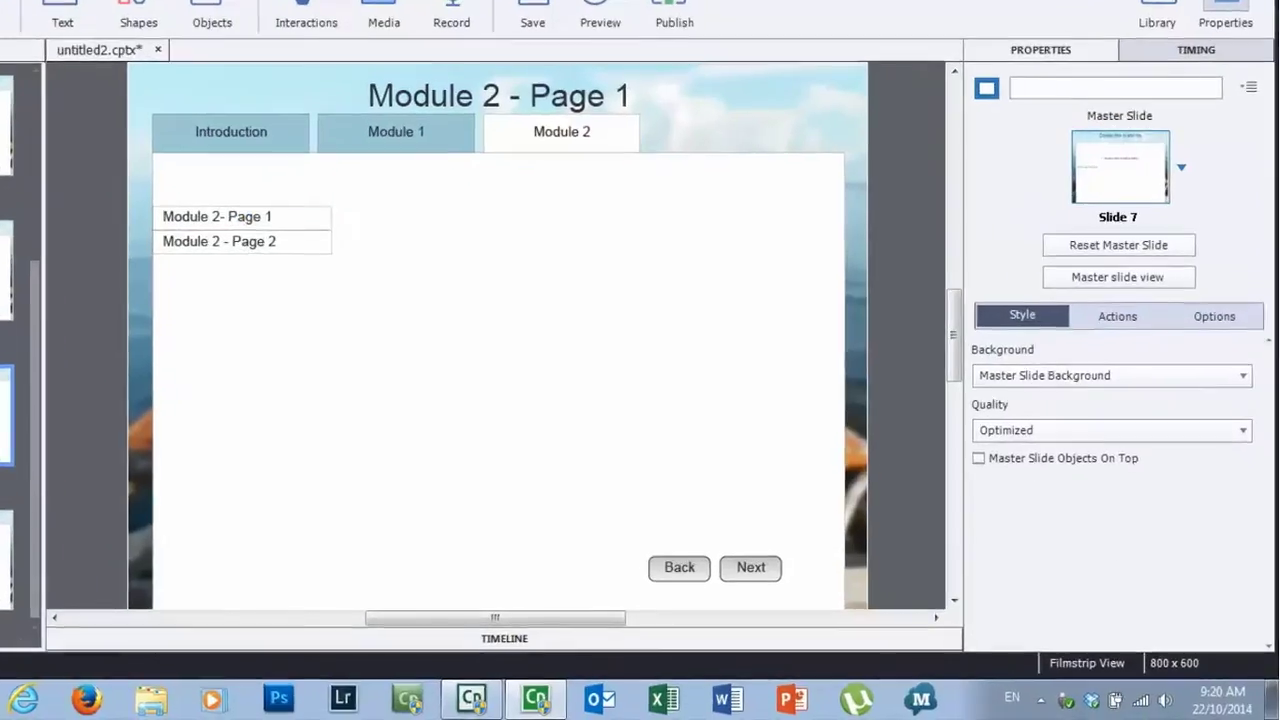
click(159, 168)
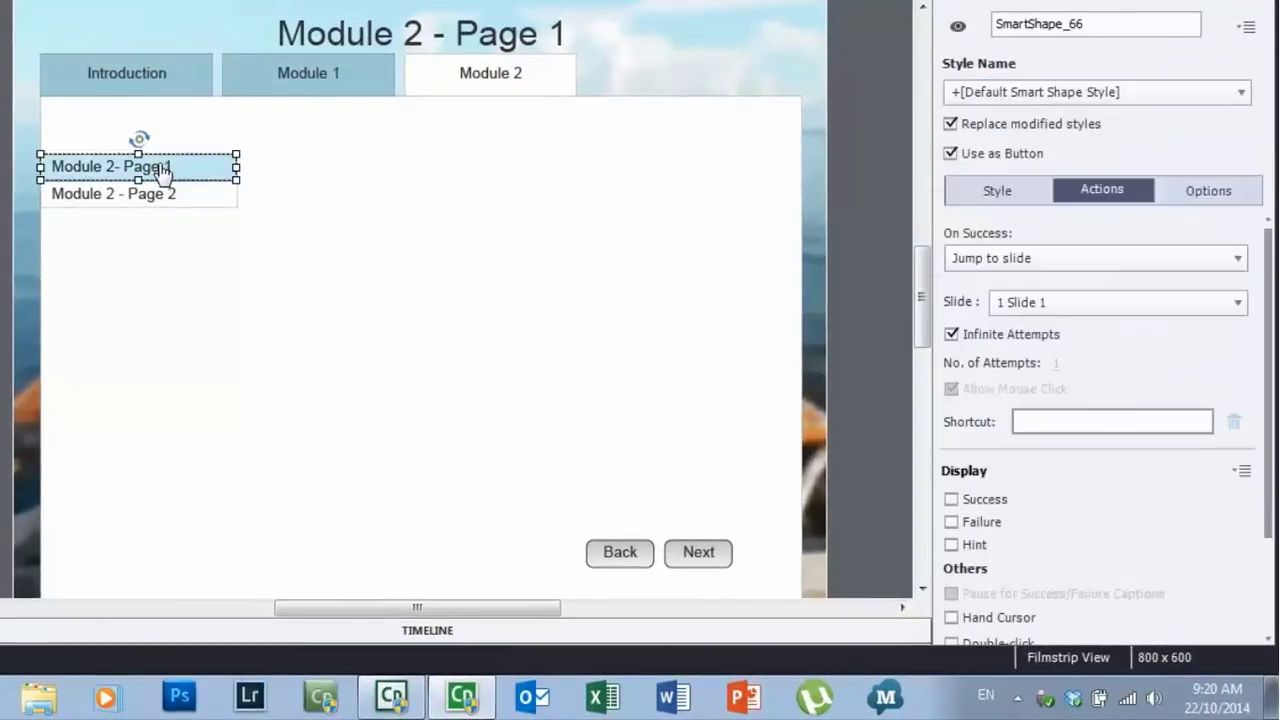
click(1048, 264)
scroll(1040, 500, down, 4)
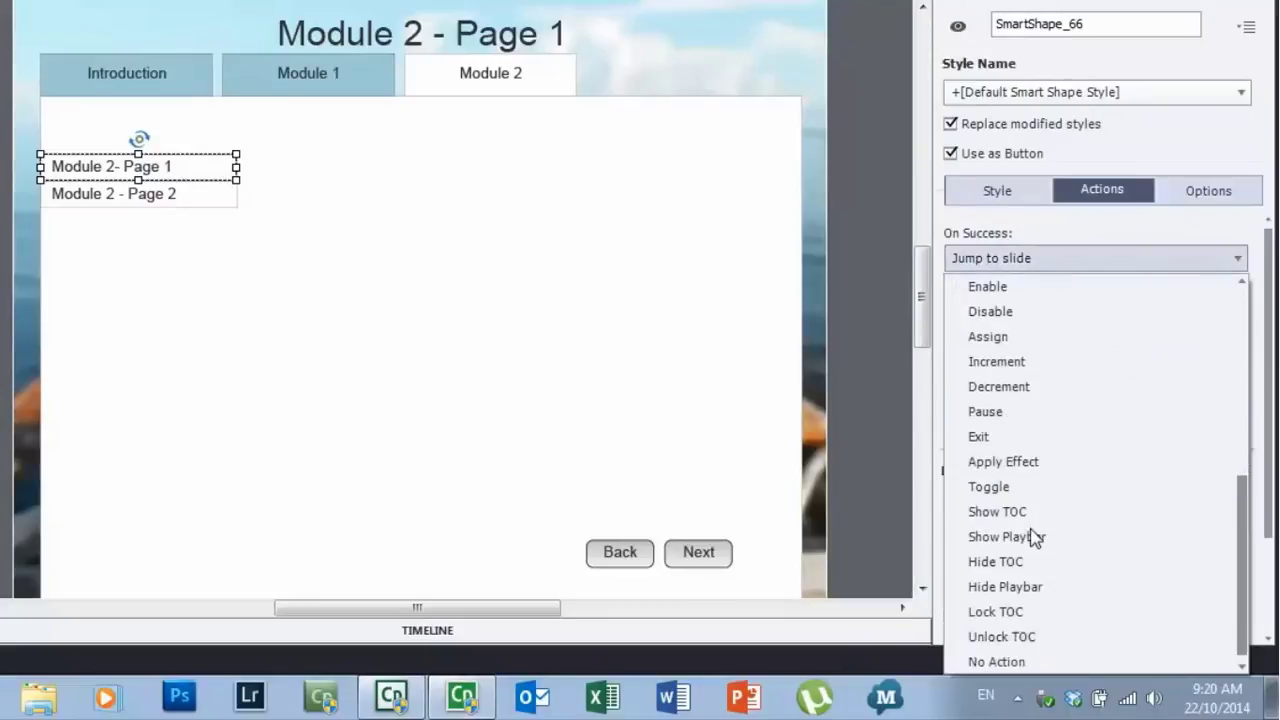
click(1028, 662)
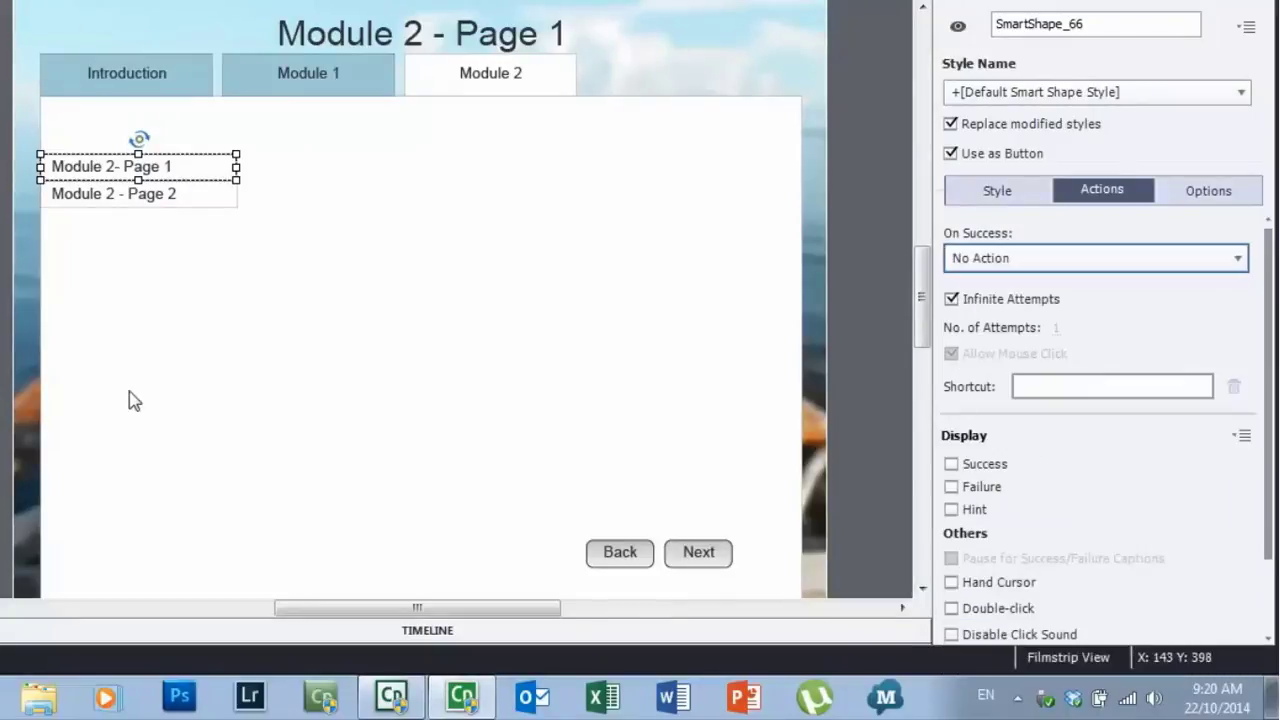
Set the Module 2 - Page 2 button on slide 5 to jump to 6 Slide 6 on success.
click(128, 204)
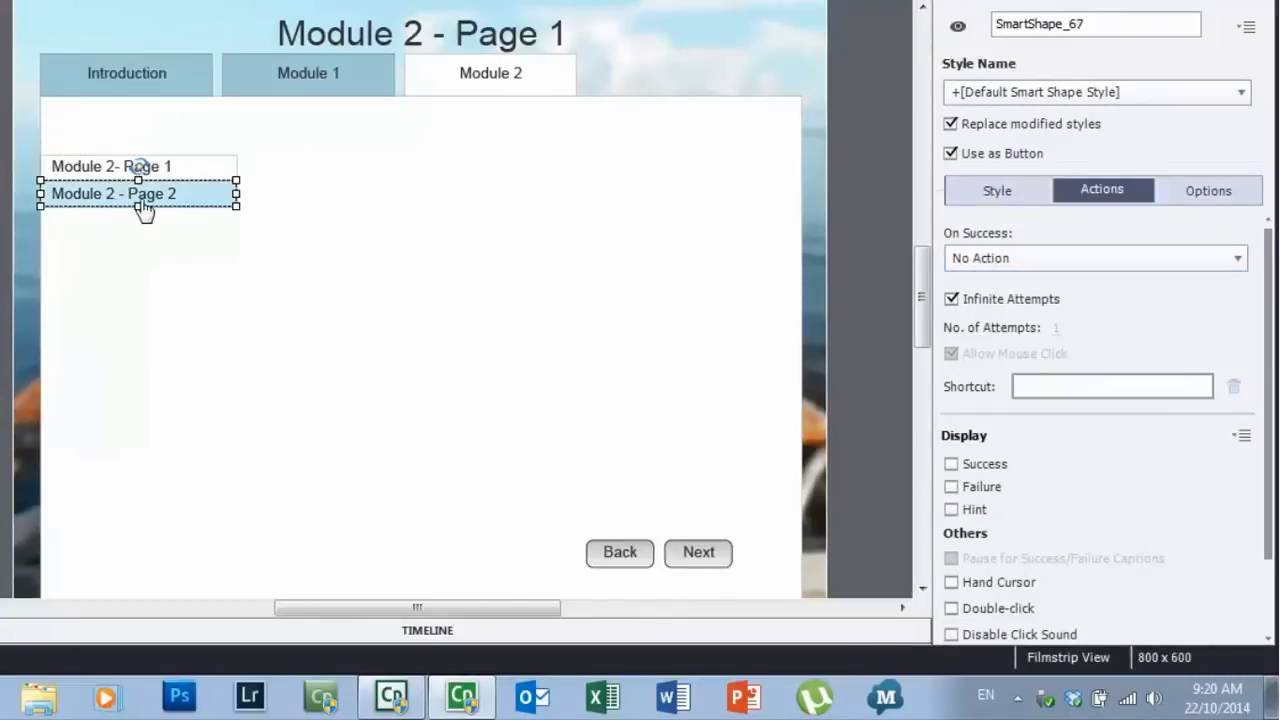
click(1064, 262)
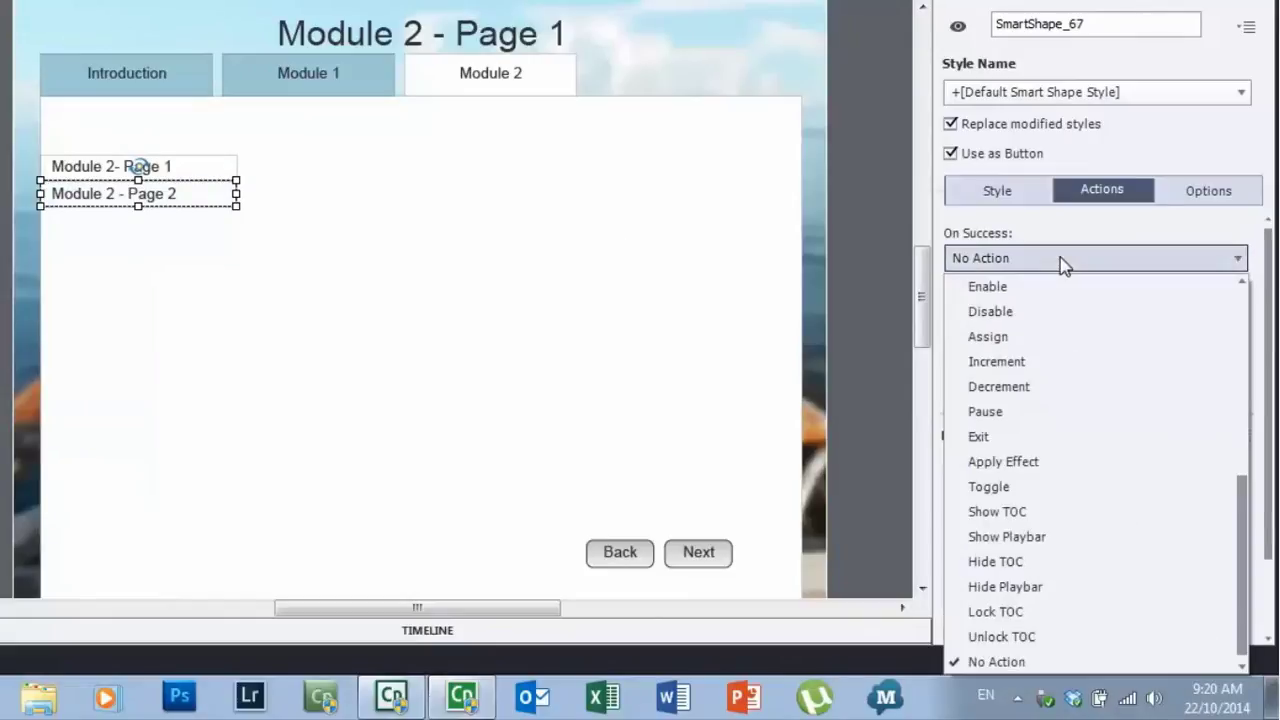
scroll(1094, 423, up, 6)
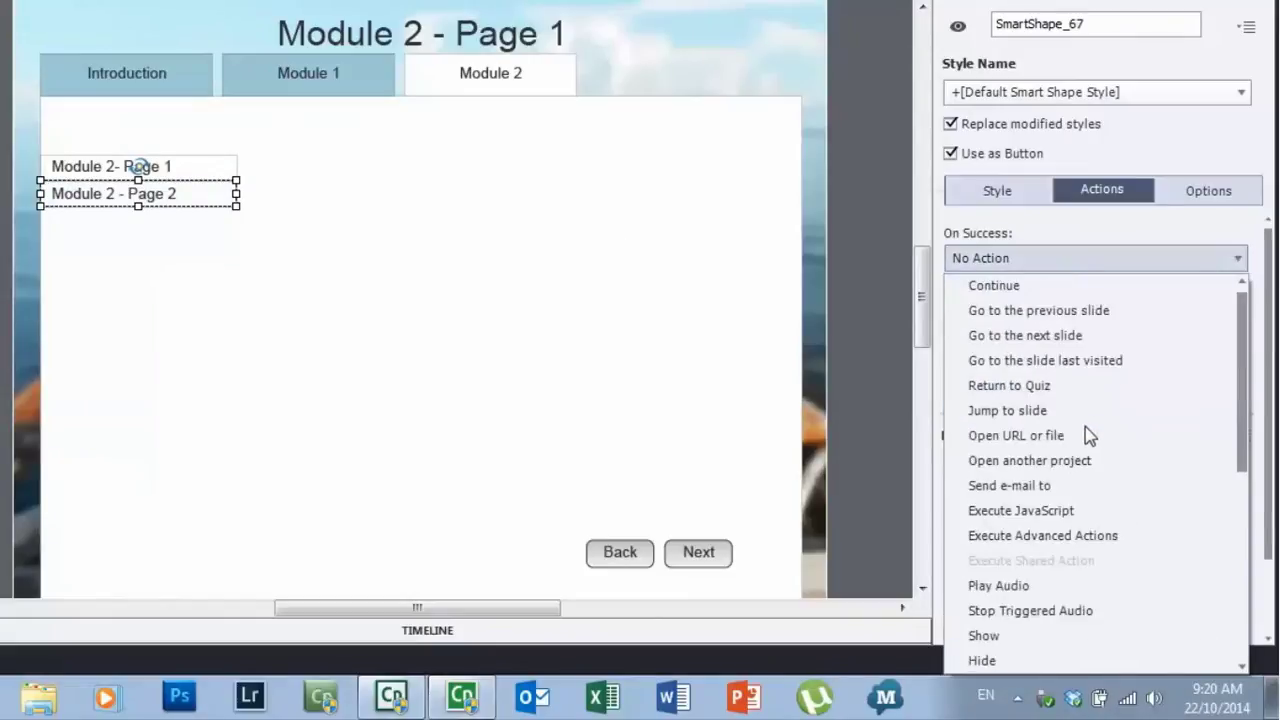
click(1042, 414)
click(1066, 305)
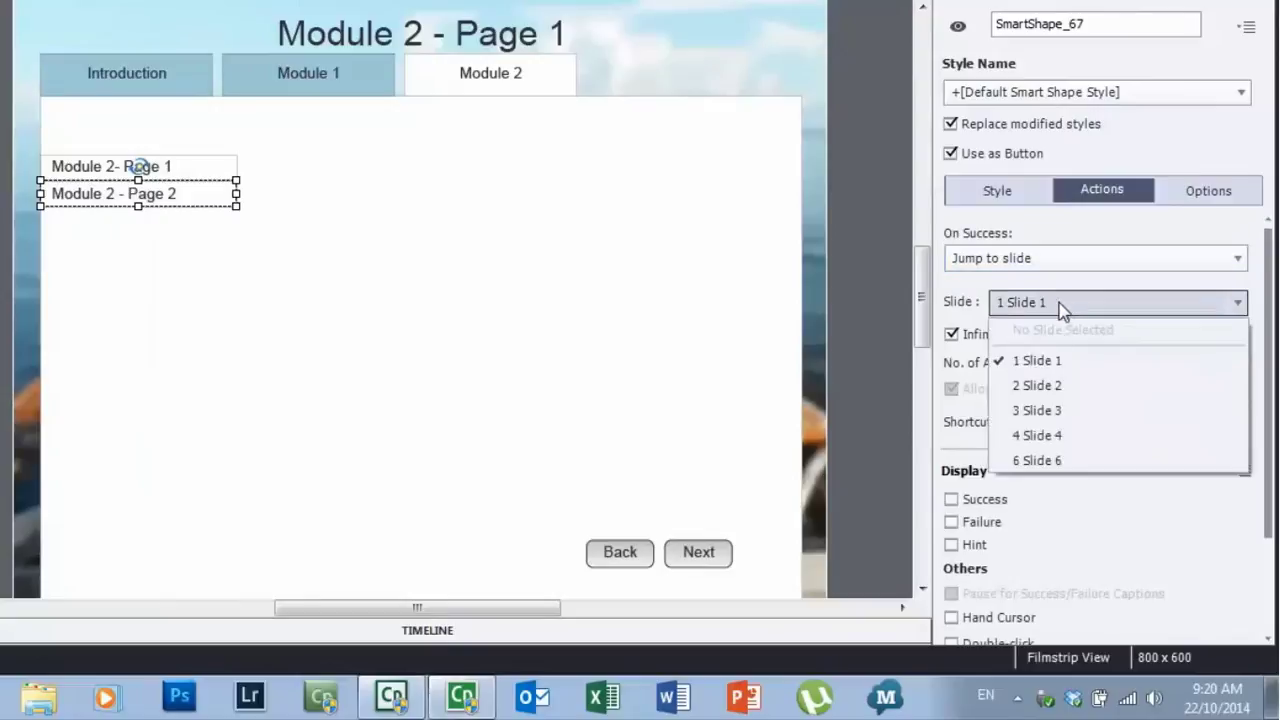
click(1058, 462)
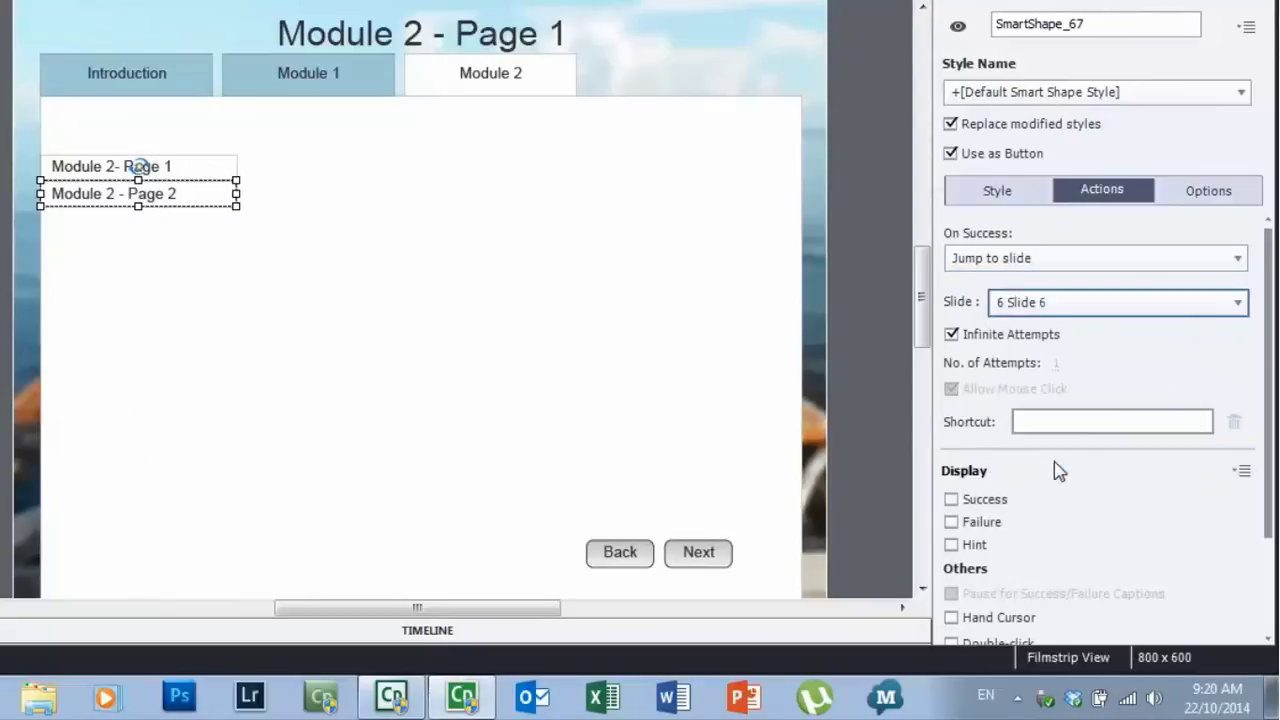
Make the Module 2- Page 1 button on slide 6 jump to 5 Slide 5 and check the Page 2 button's success action.
click(2, 400)
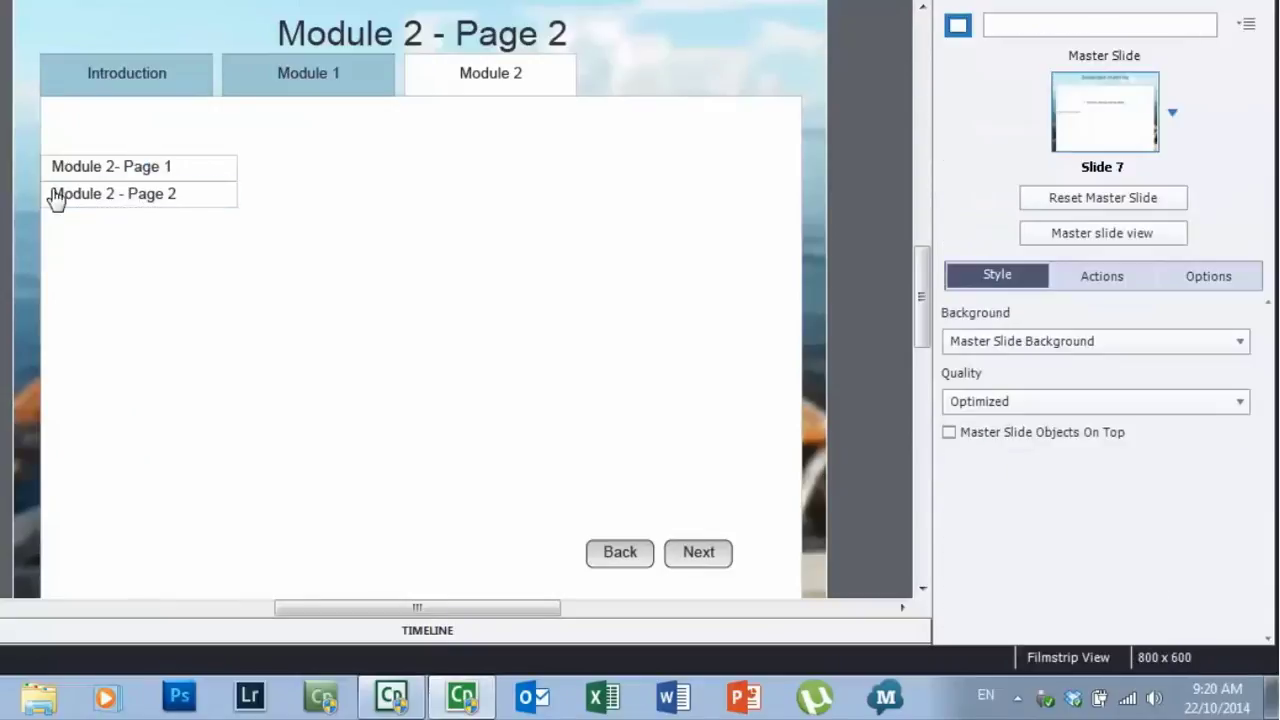
click(166, 178)
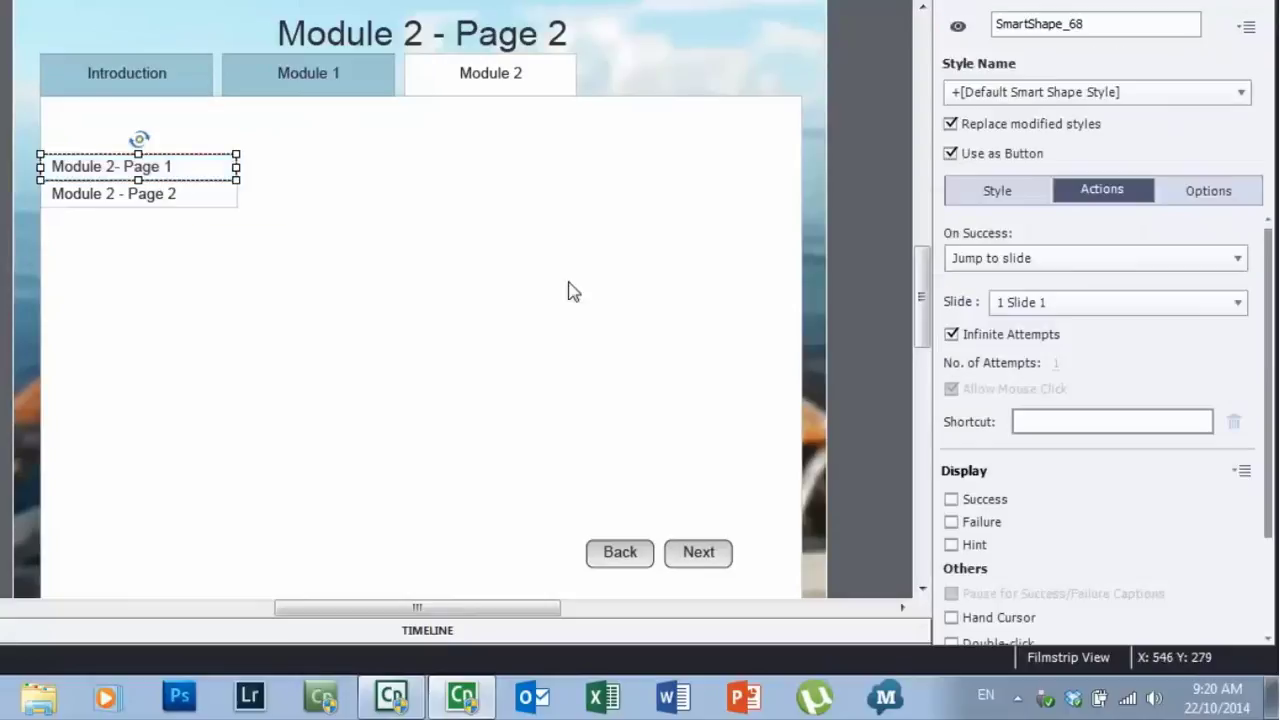
click(1086, 303)
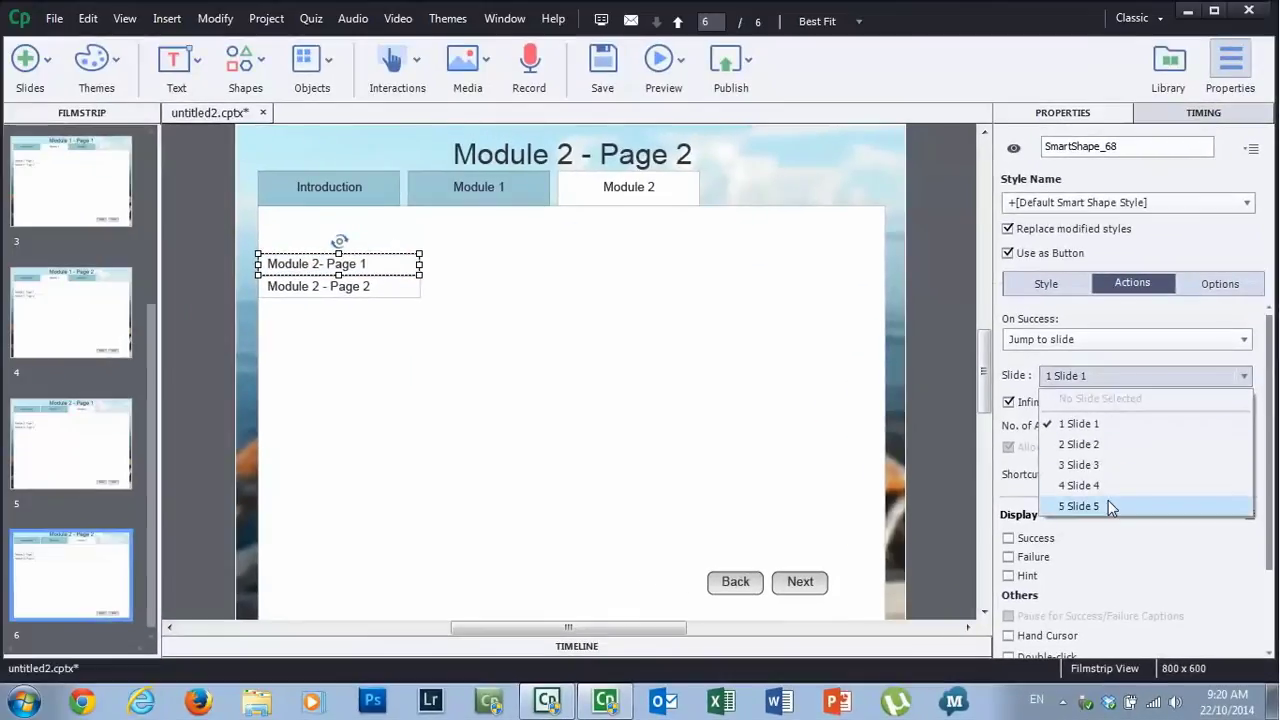
click(1108, 506)
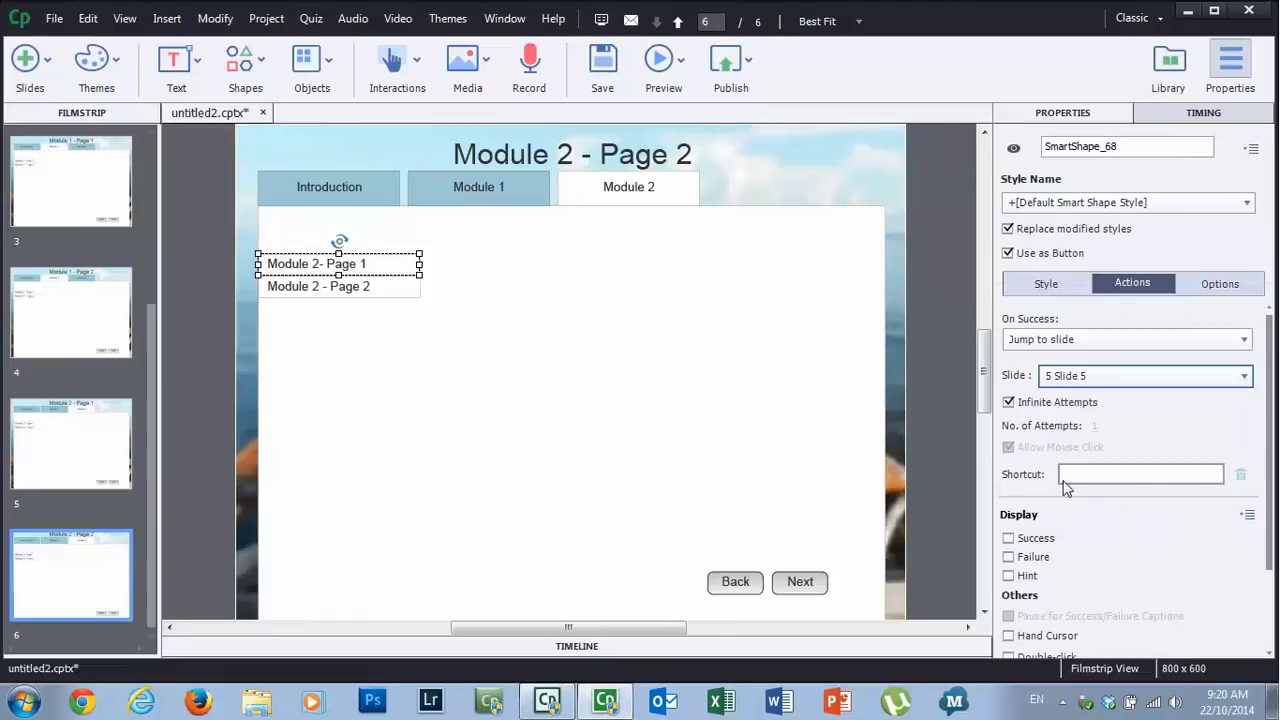
click(396, 297)
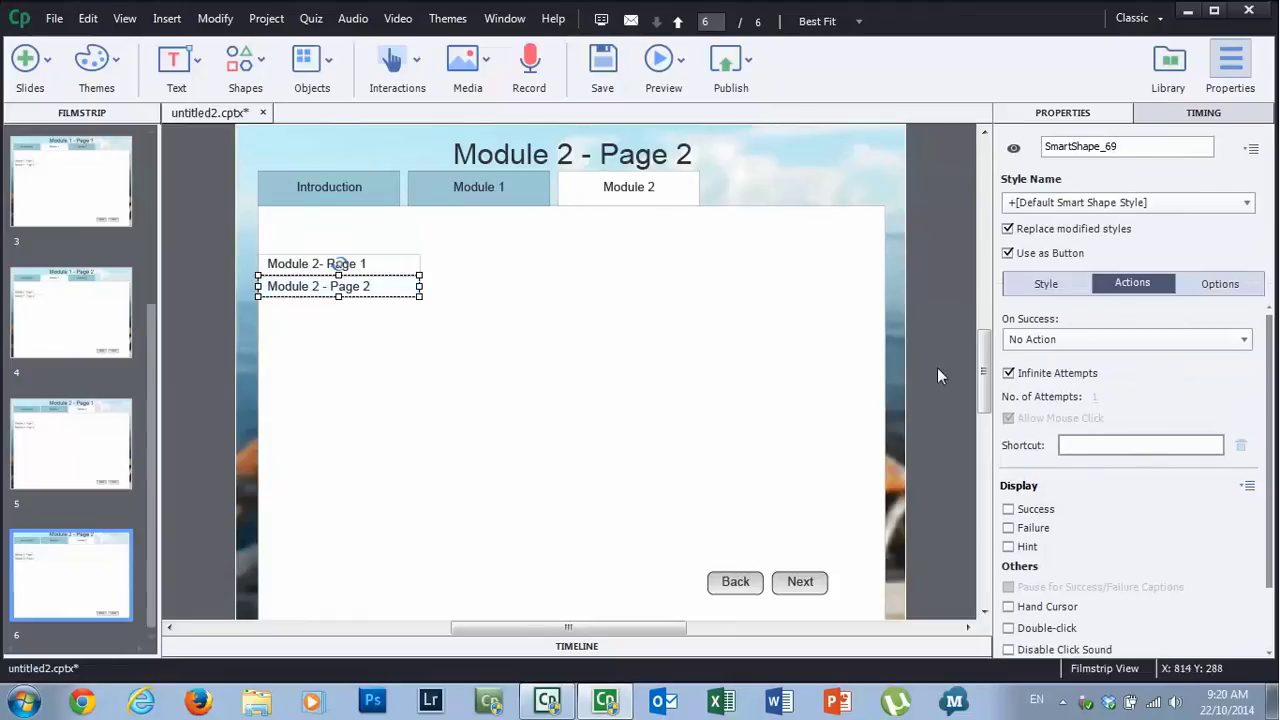
click(198, 355)
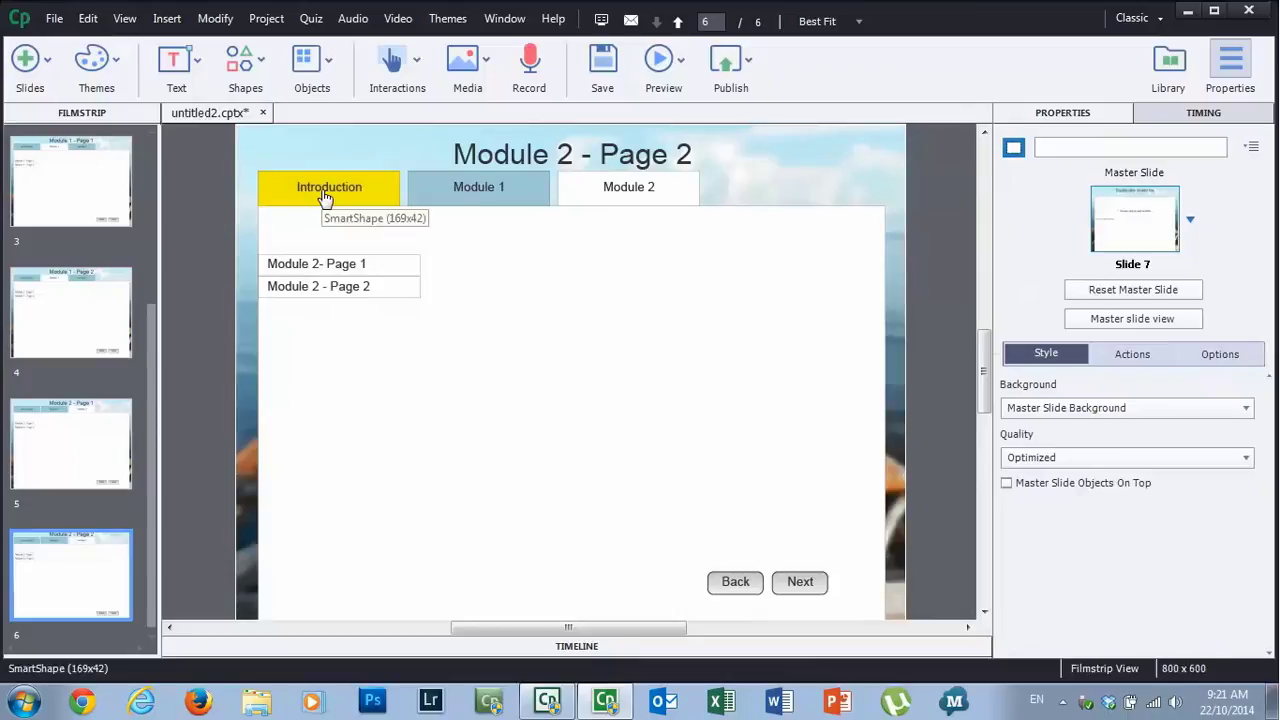
Set the display timing of the three tabs and both page buttons on slide 6 to Rest of Slide.
click(1244, 119)
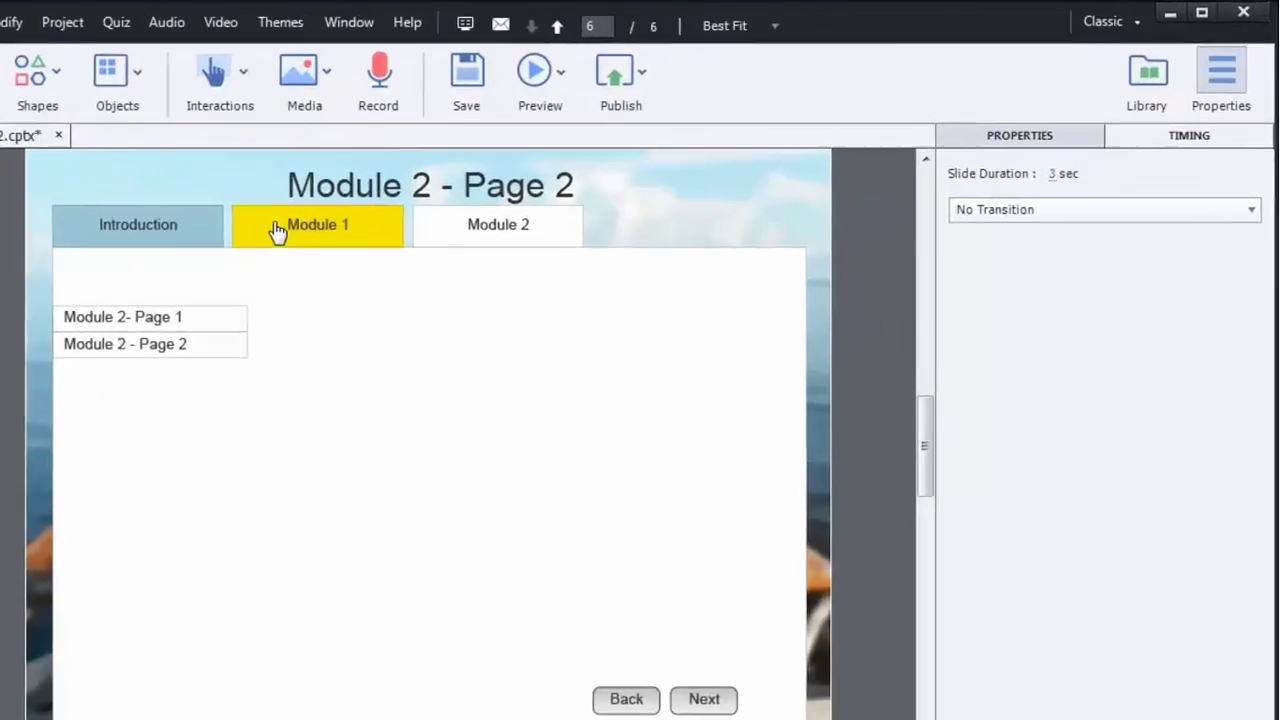
click(445, 191)
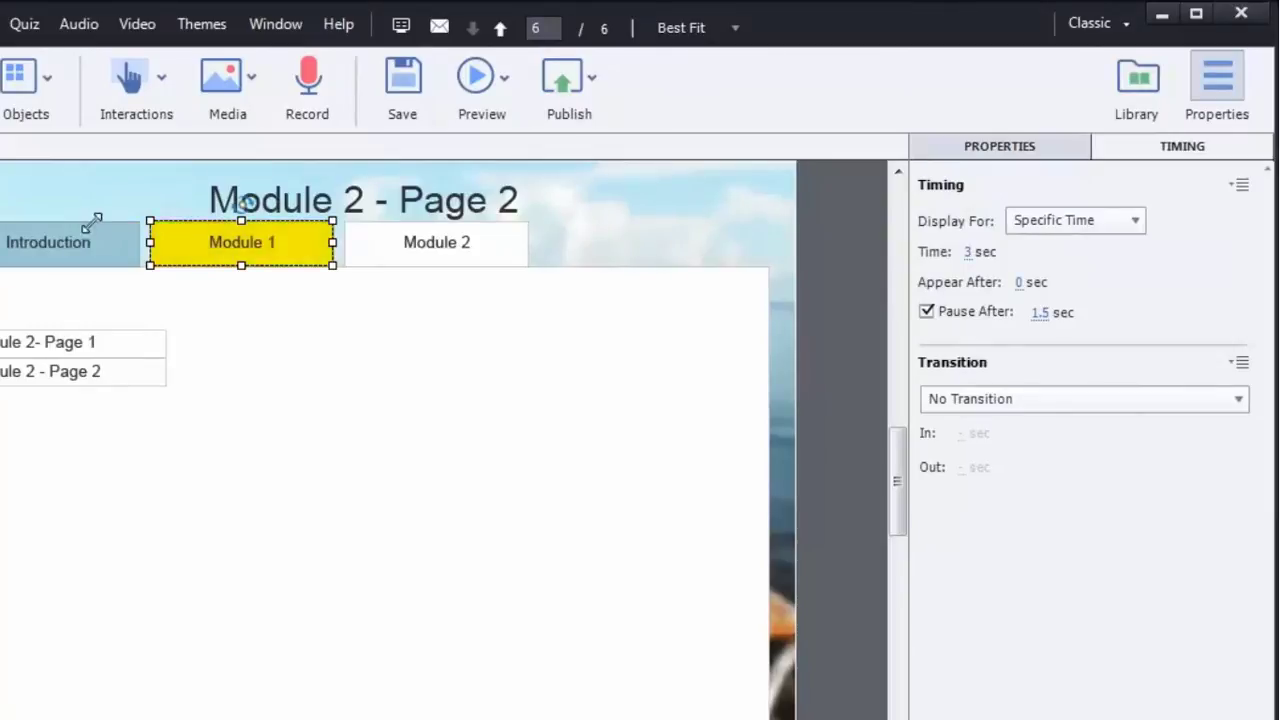
click(338, 370)
drag(338, 370, 523, 391)
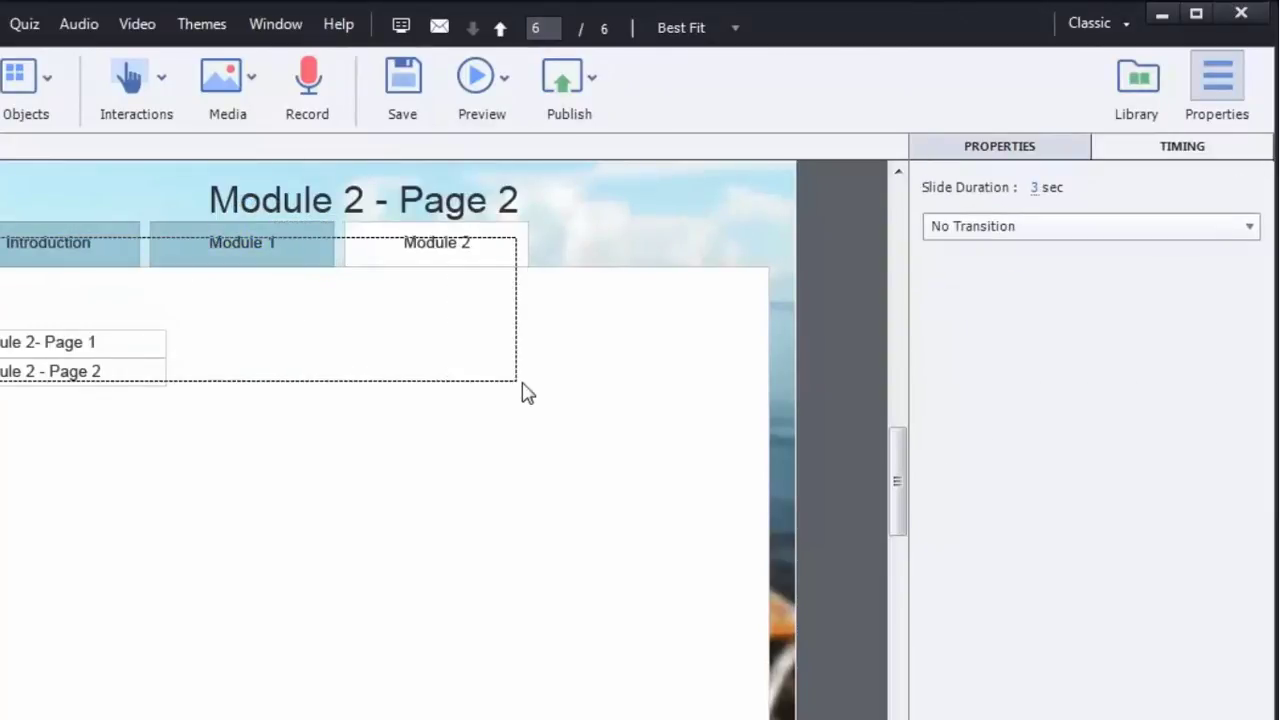
click(1124, 226)
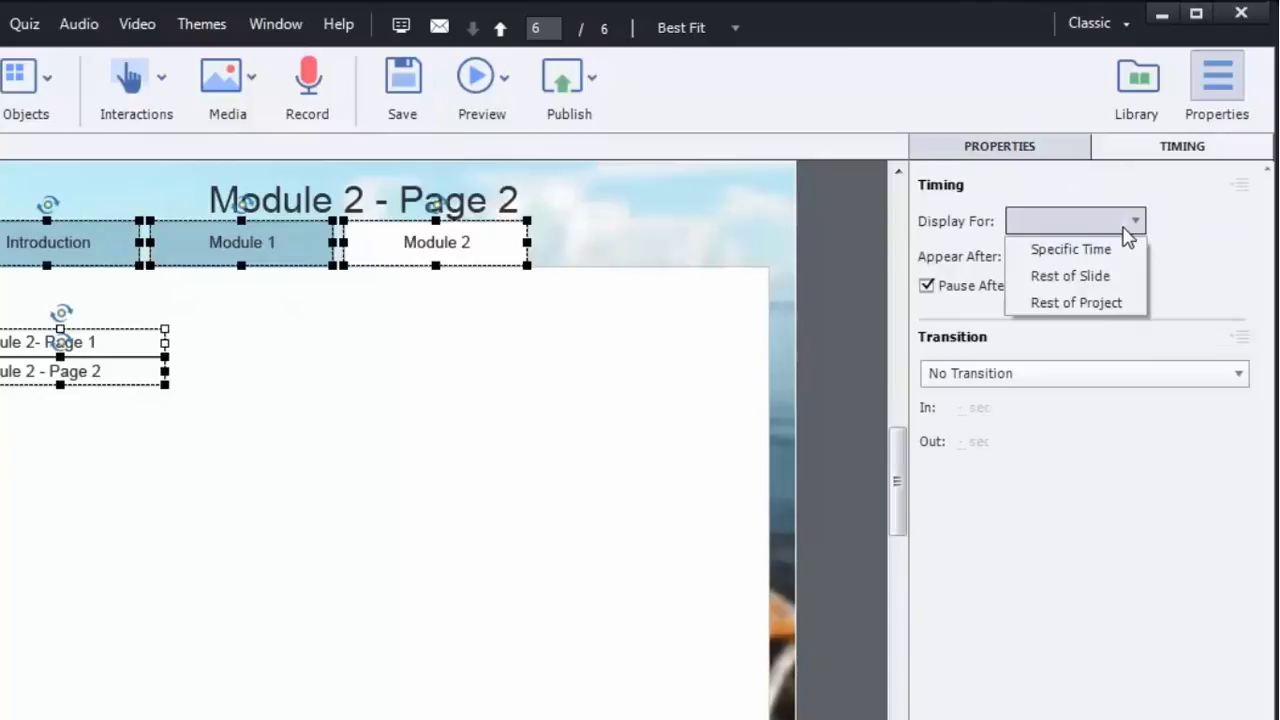
click(1098, 285)
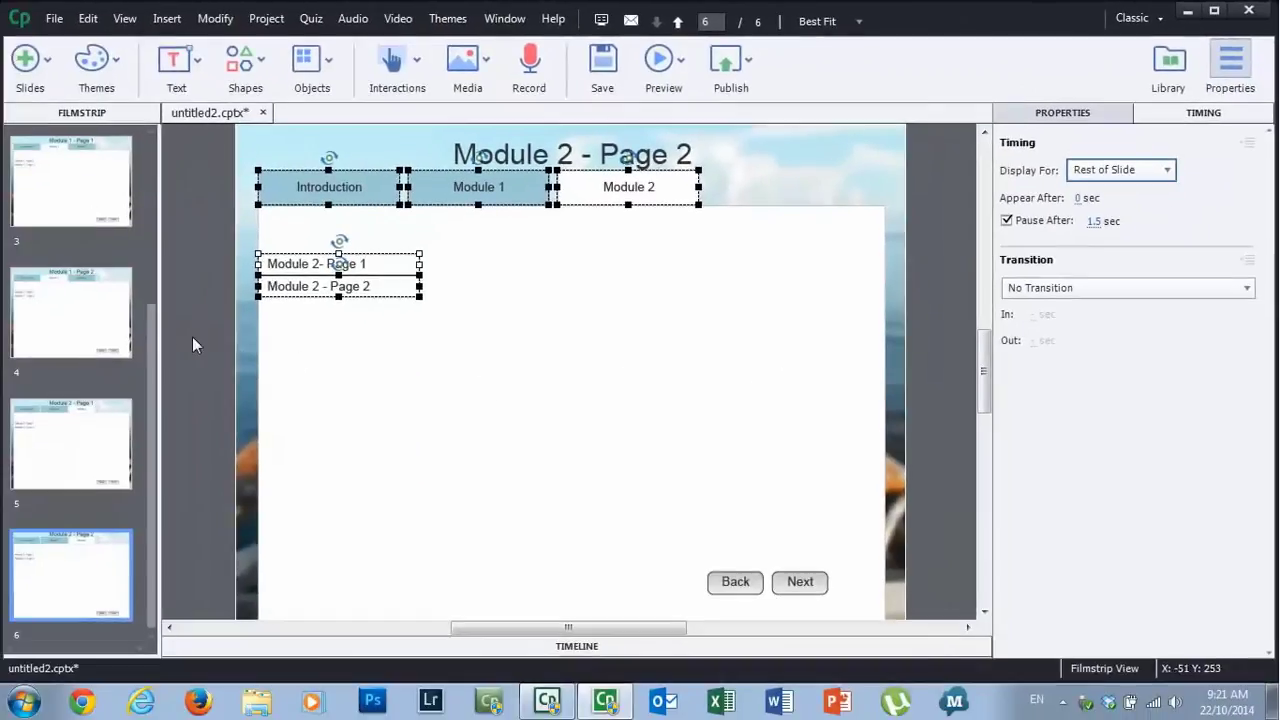
Set the display timing of the three tabs and both page buttons on slide 5 to Rest of Slide.
click(84, 442)
drag(200, 178, 703, 305)
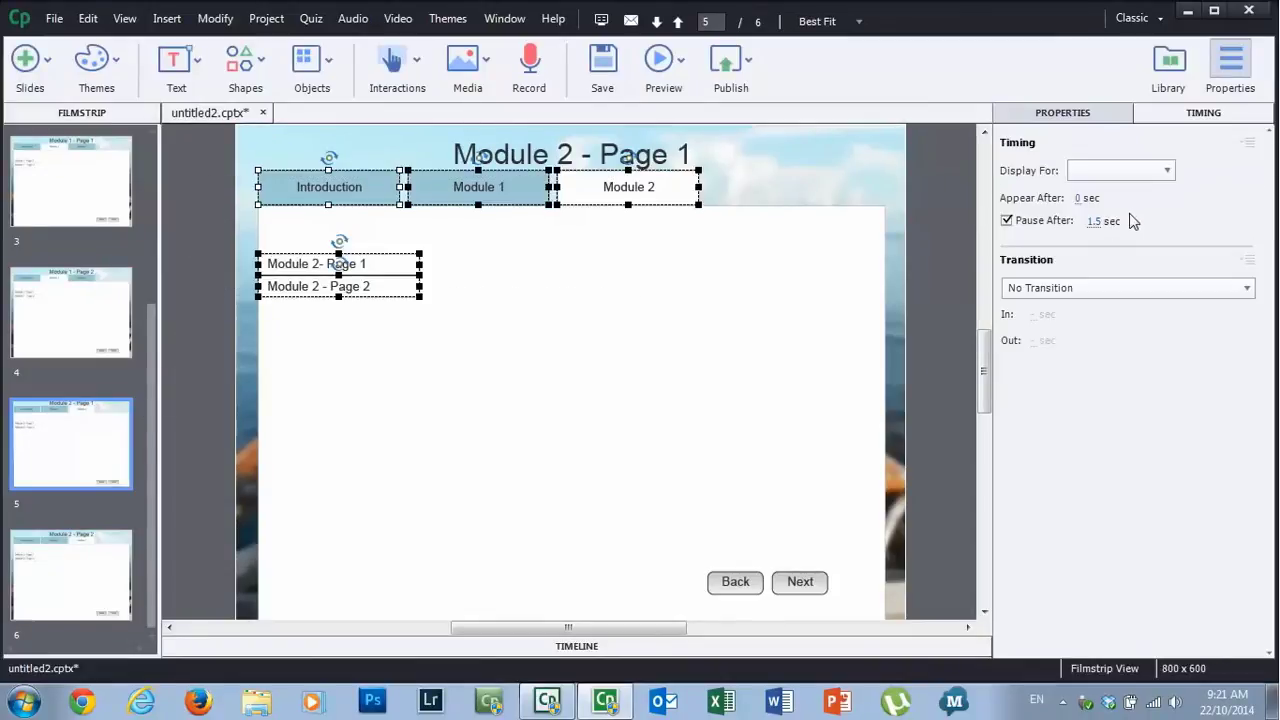
click(1137, 171)
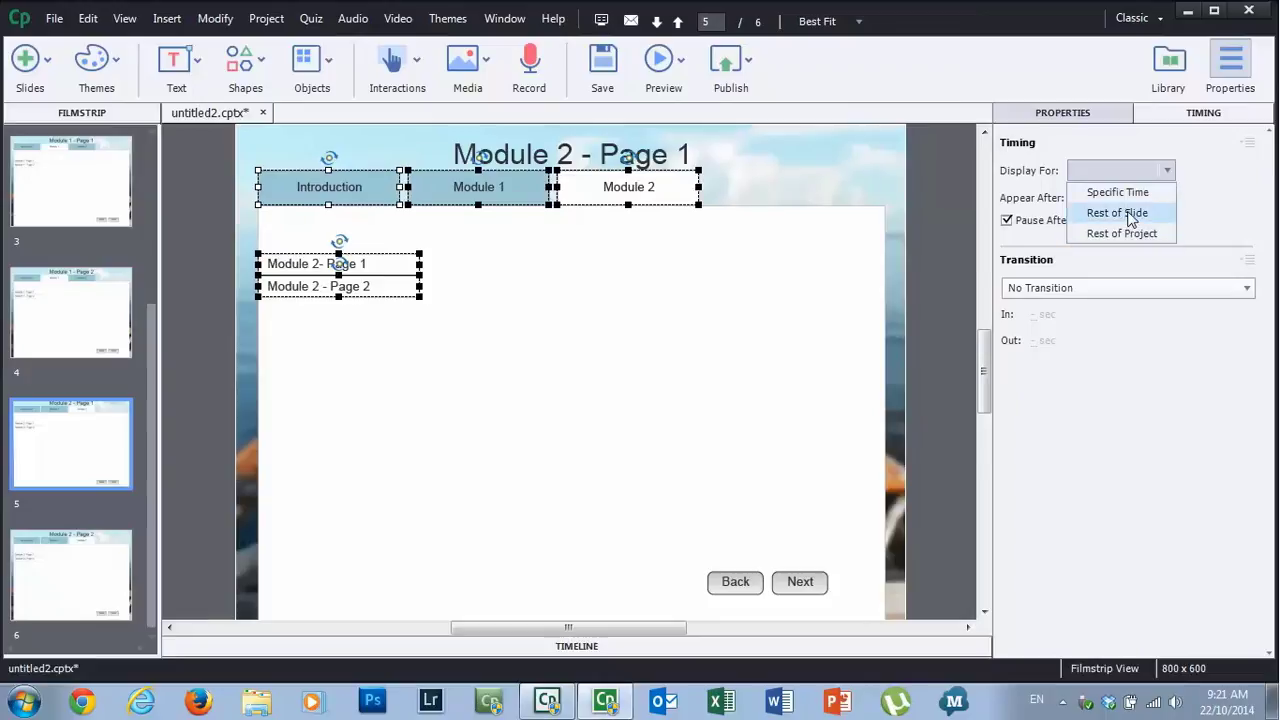
Set the three tabs and both Module 1 page buttons on slide 4 to display for the Rest of Slide.
click(77, 323)
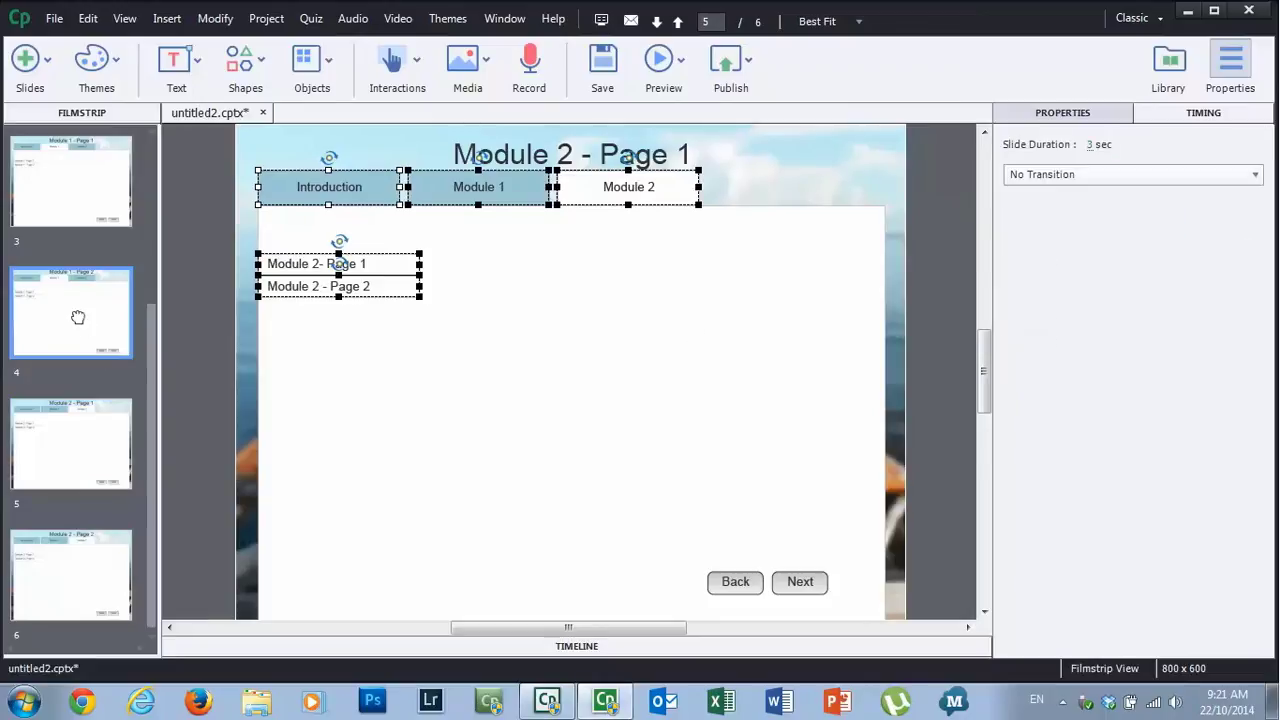
drag(263, 209, 735, 312)
click(1124, 174)
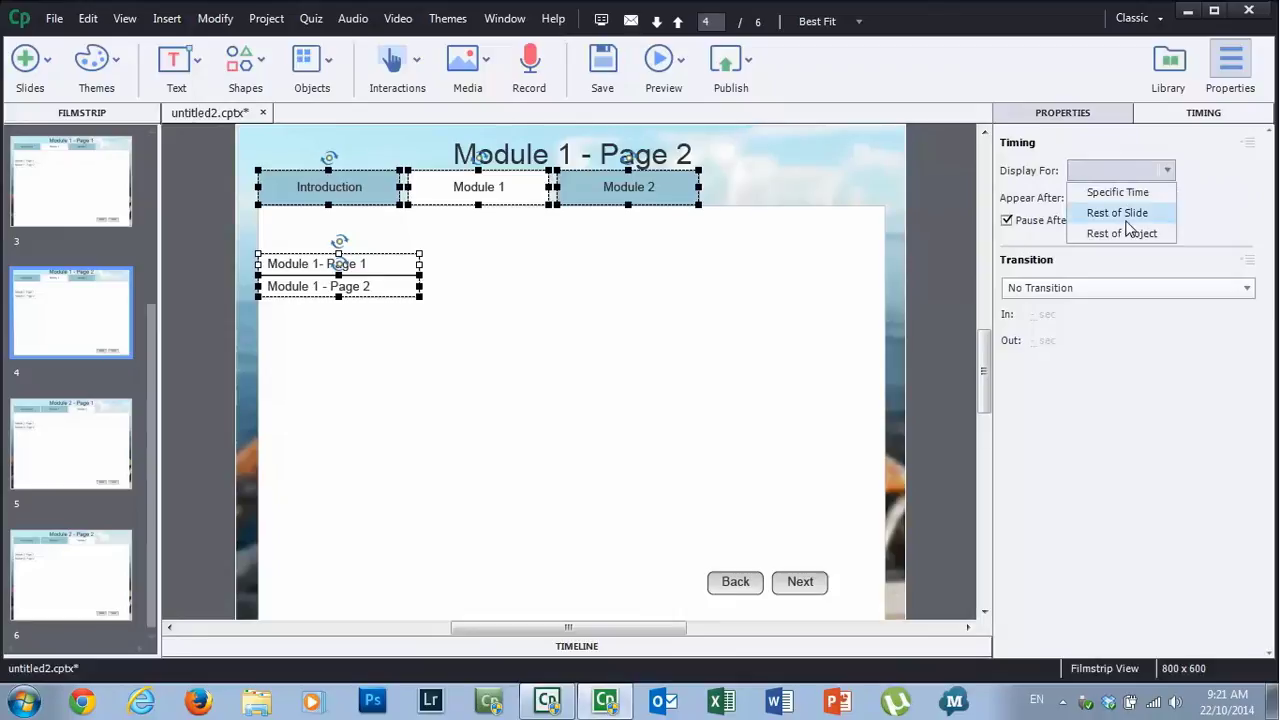
click(1127, 222)
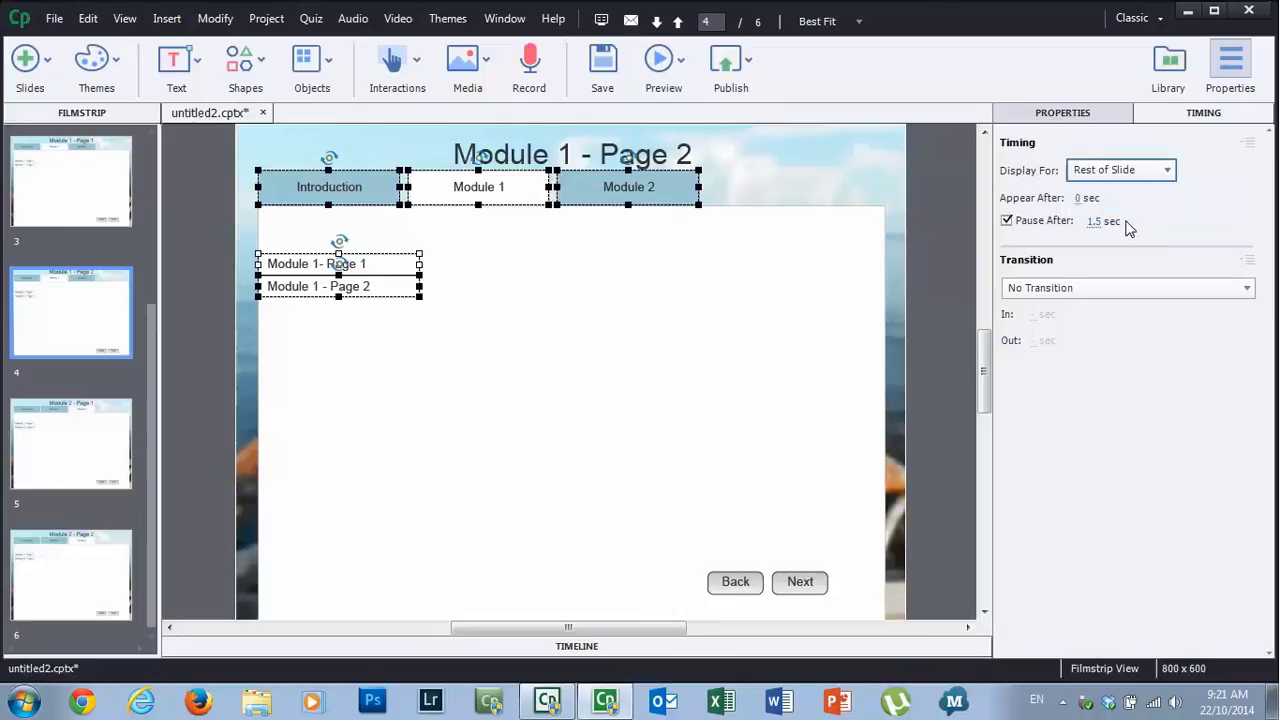
Set the display duration of all tabs and page buttons on slide 3, Module 1 - Page 1, to Rest of Slide.
click(55, 207)
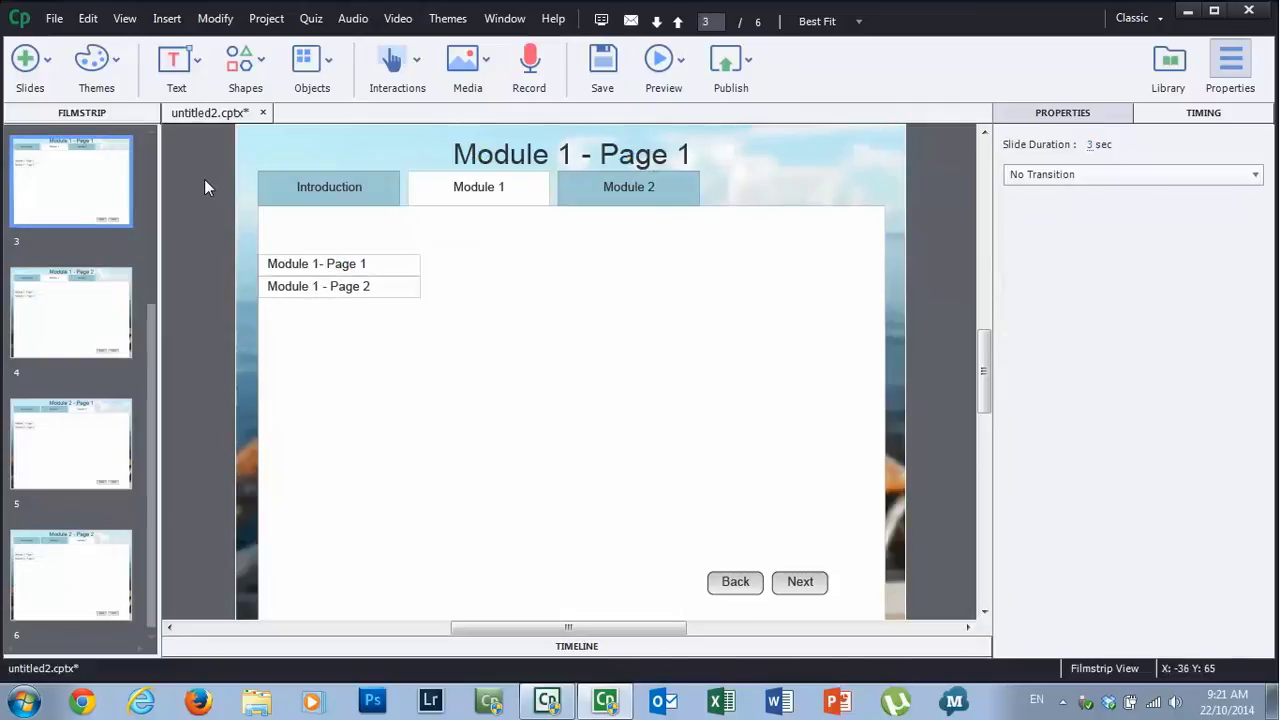
drag(207, 186, 922, 288)
click(1130, 171)
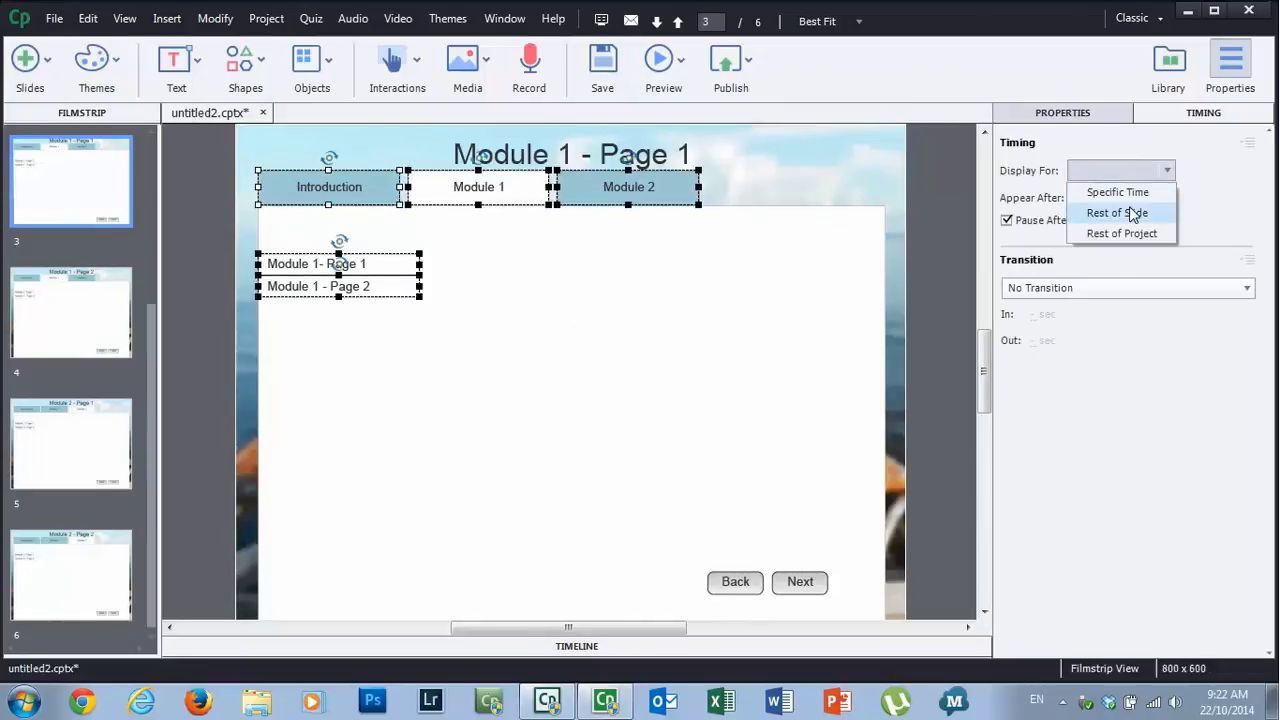
click(1133, 213)
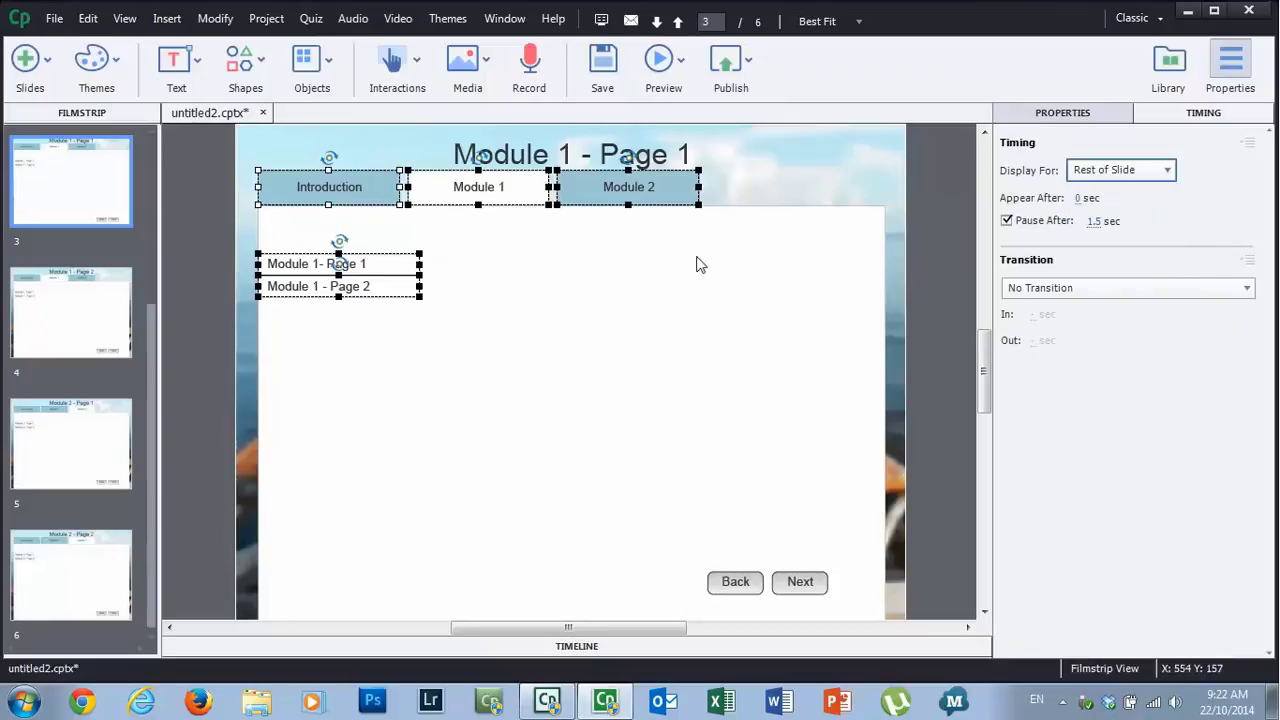
Set the three tabs and both Introduction page buttons on slide 2 to display for the Rest of Slide.
scroll(149, 289, up, 3)
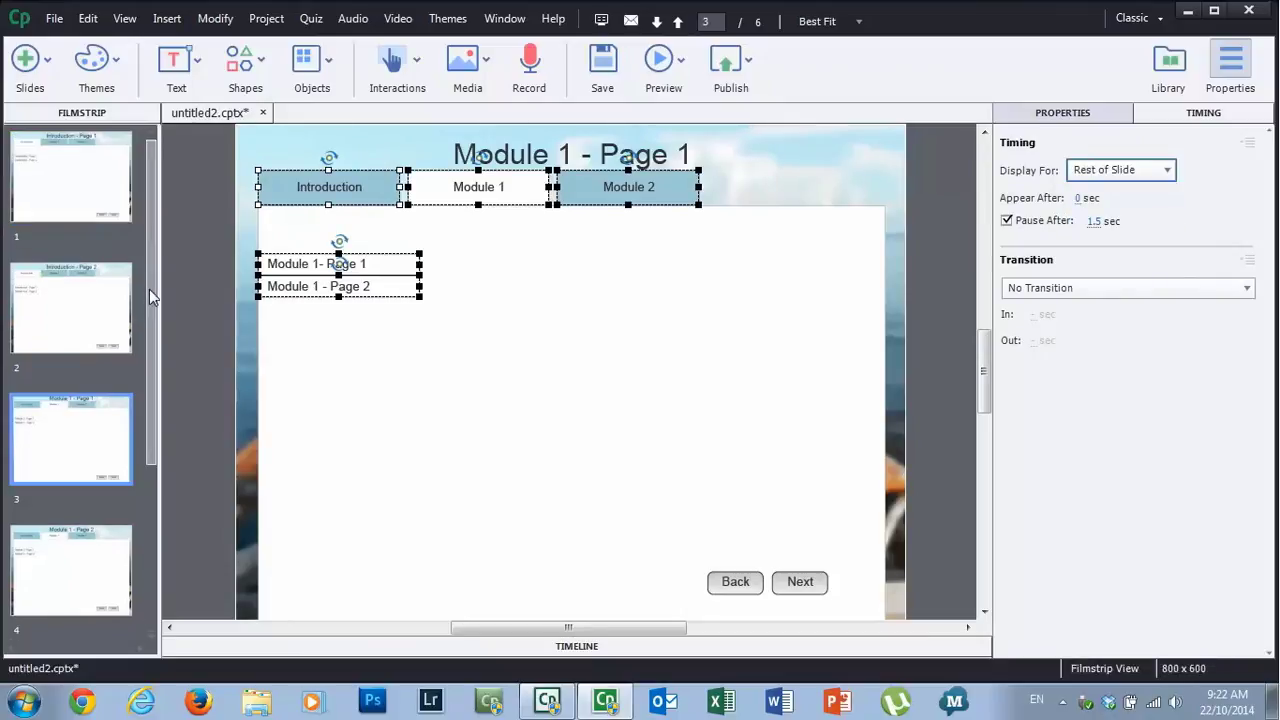
click(92, 300)
drag(206, 178, 800, 290)
click(1140, 172)
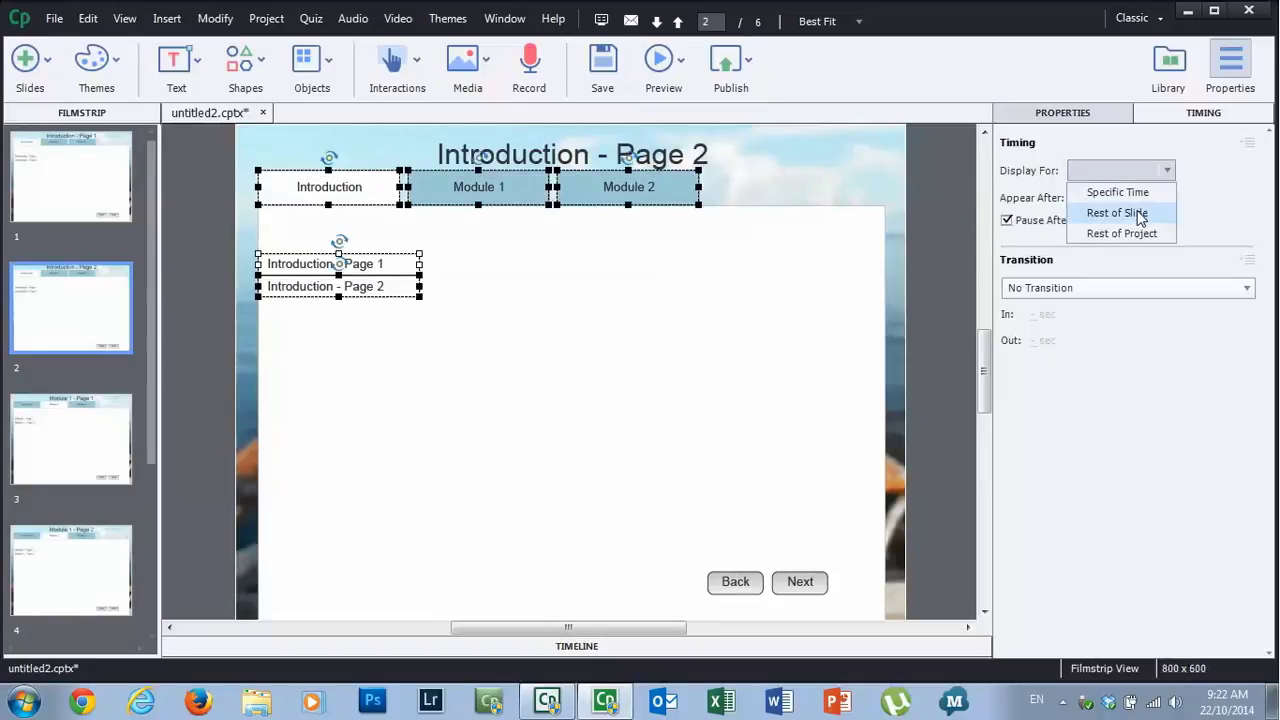
click(1117, 213)
Set the tabs and both page buttons on slide 1 to display for the Rest of Slide and clear the selection.
click(85, 210)
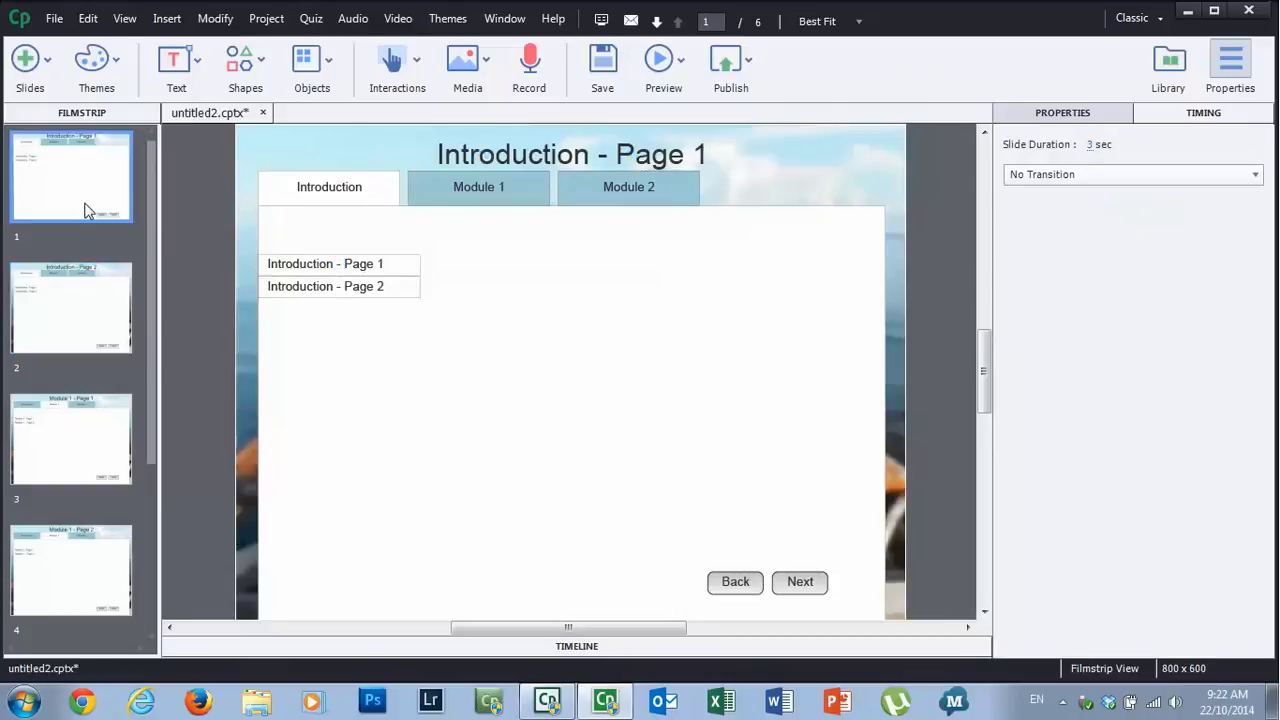
drag(204, 195, 845, 291)
click(1125, 171)
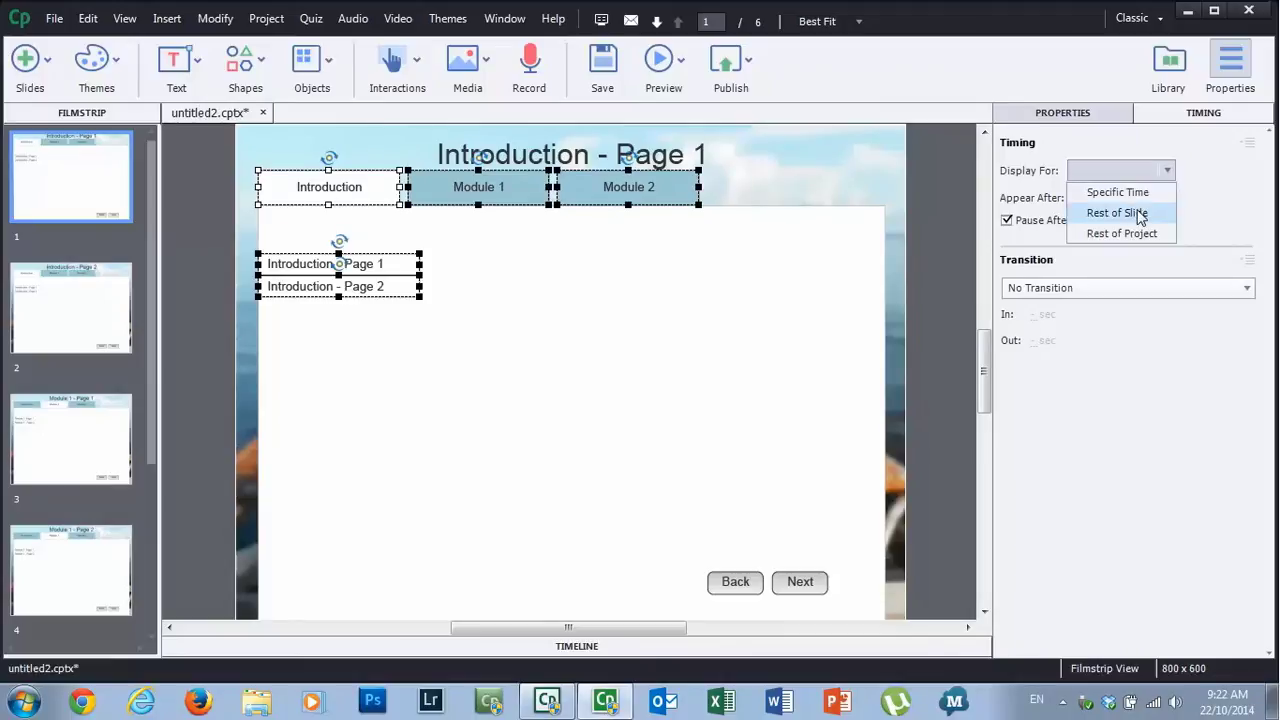
click(1140, 215)
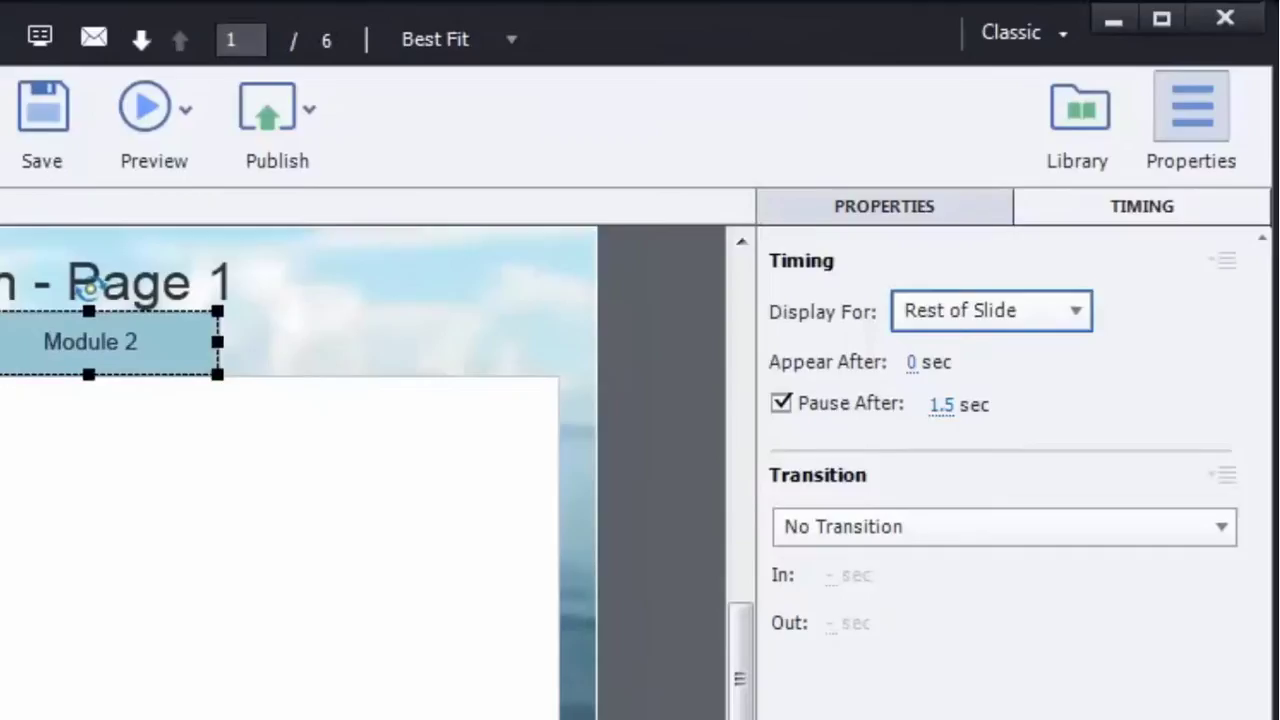
click(193, 216)
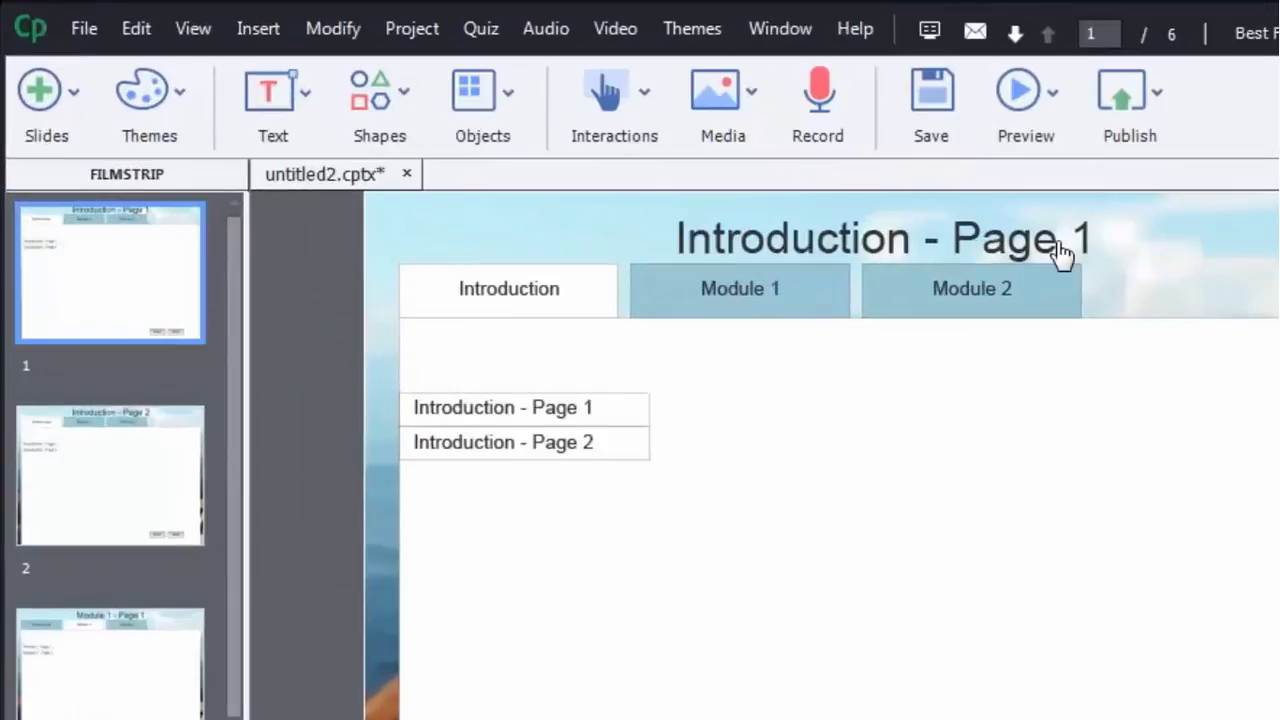
Preview the whole project and test the Next button by advancing from Introduction - Page 1 to Module 2 - Page 1.
click(1058, 101)
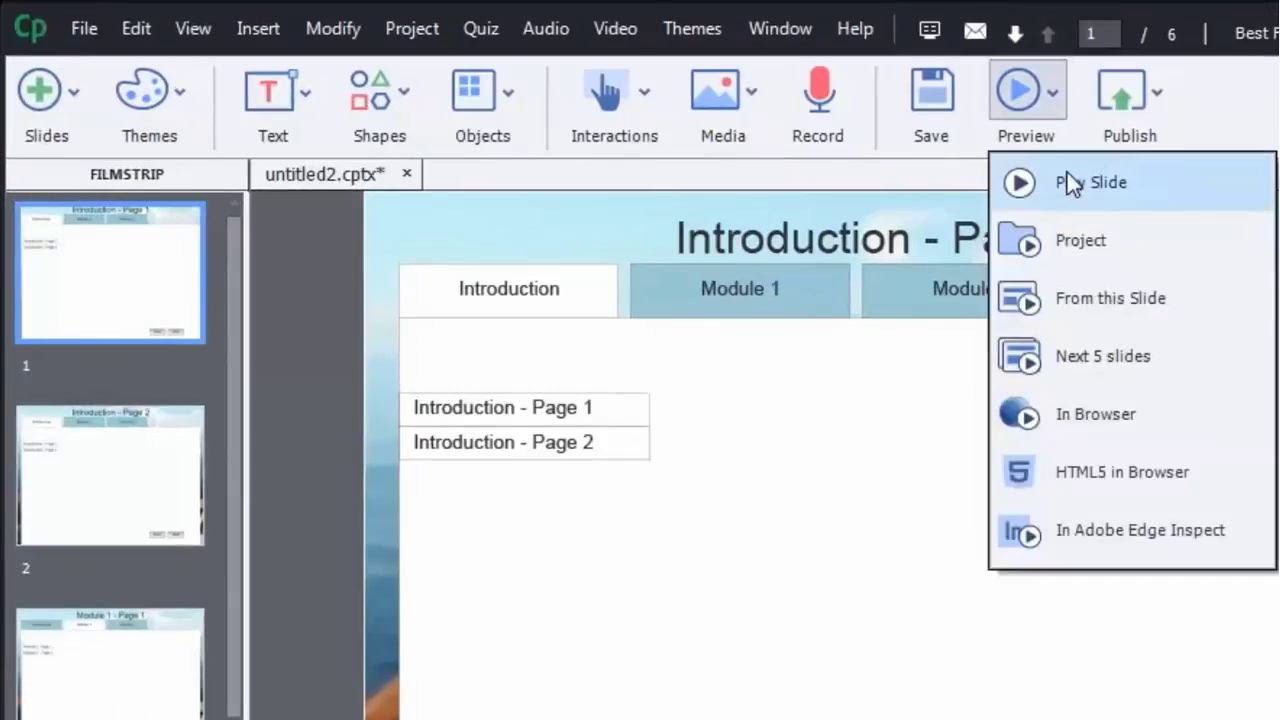
click(1077, 243)
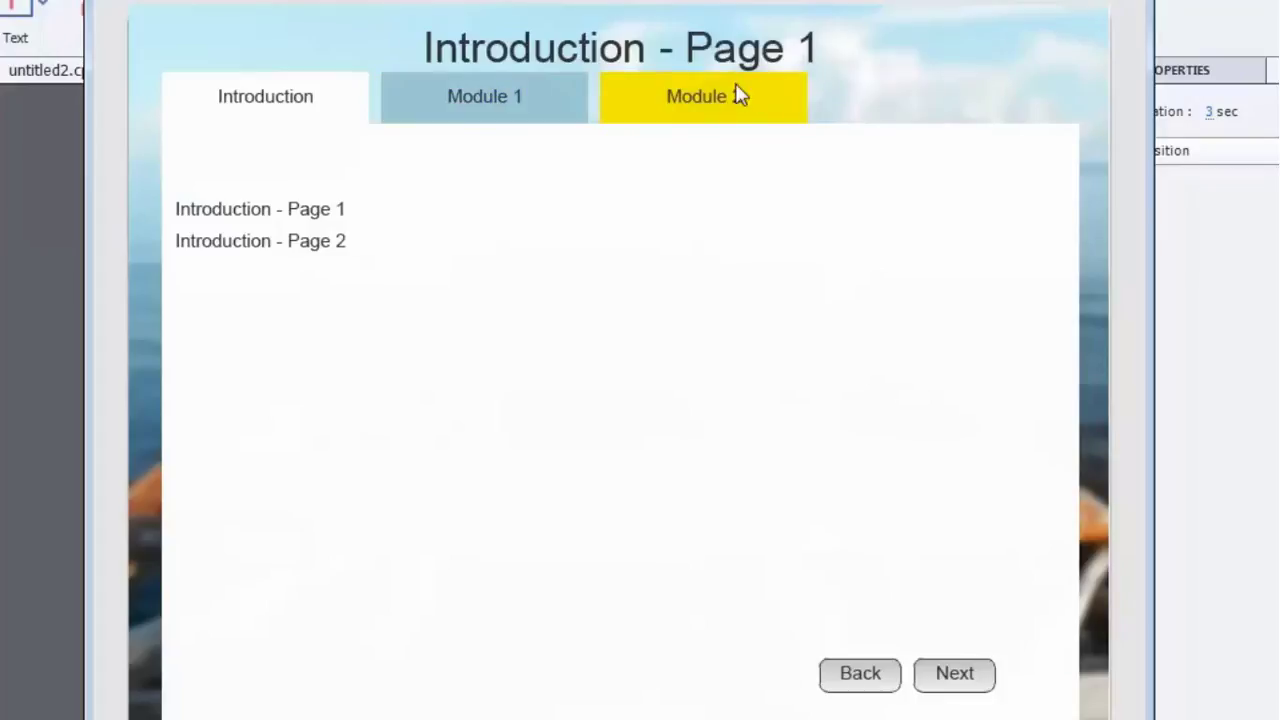
click(955, 675)
click(955, 675)
click(955, 675)
click(955, 675)
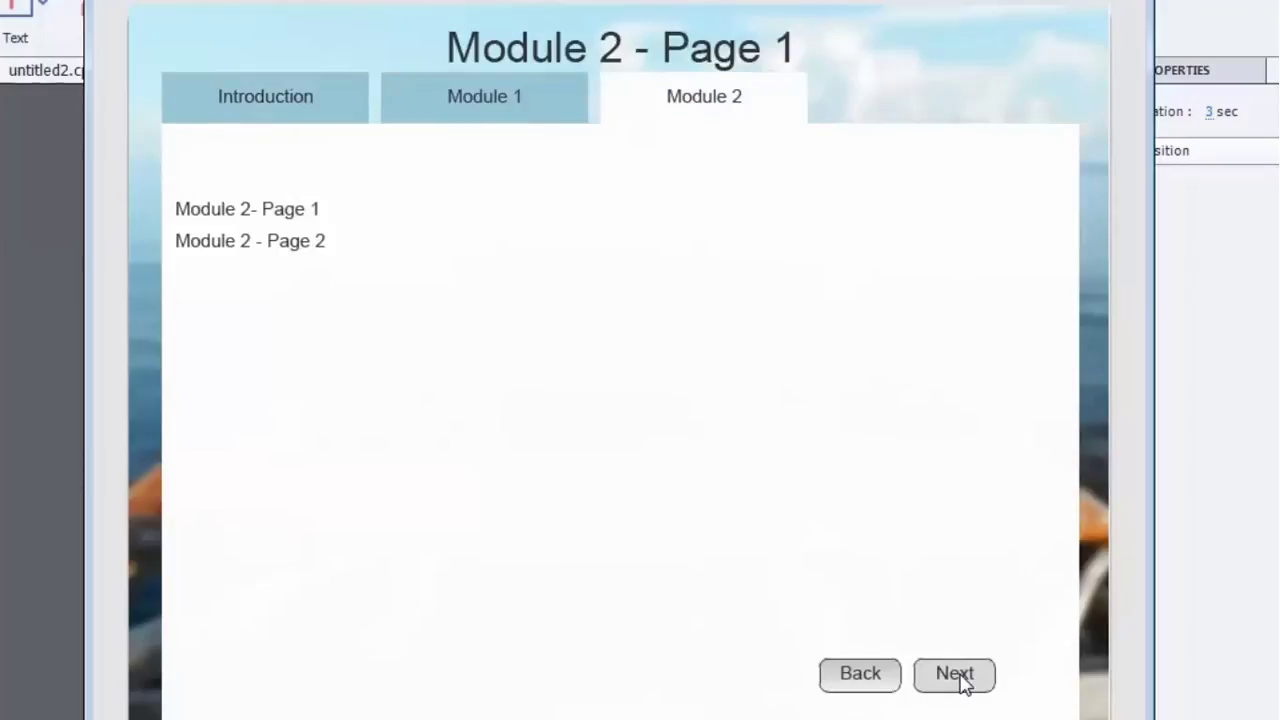